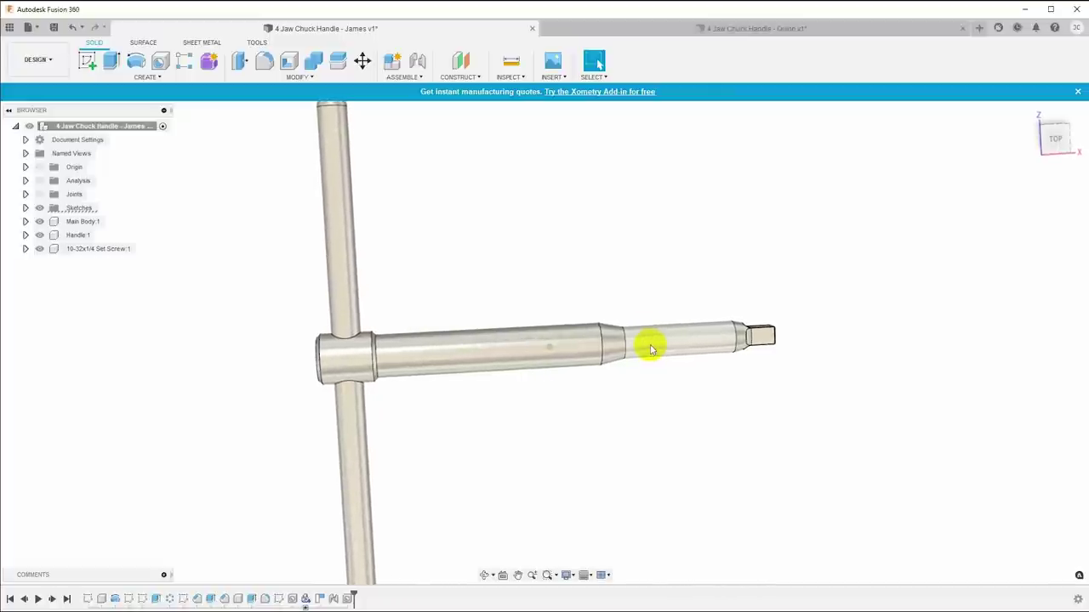
Return to the James chuck handle design and start a sketch on its end face.
left_click(757, 28)
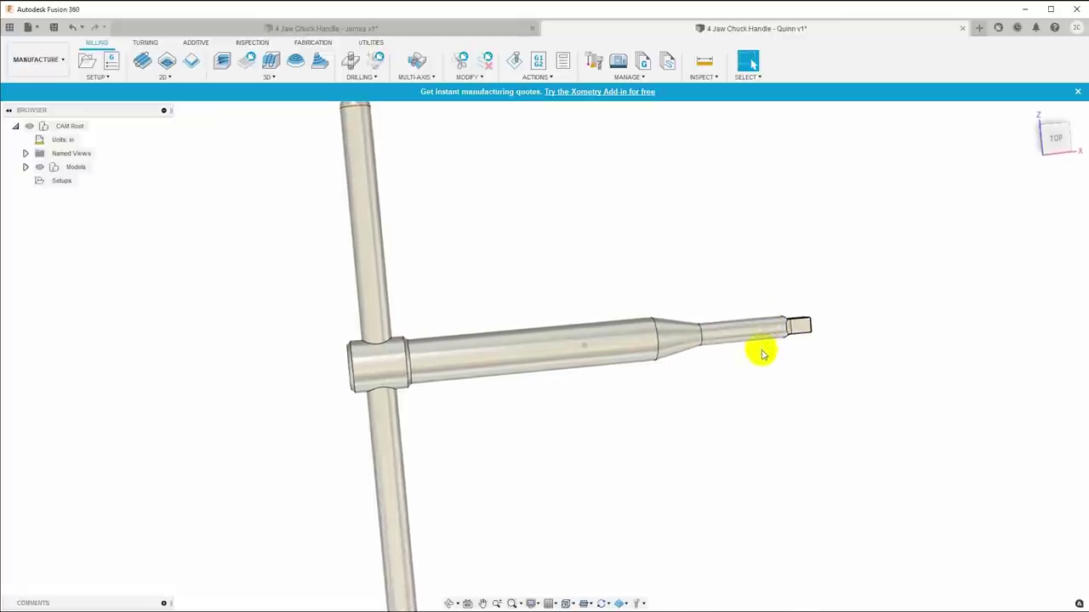
left_click(384, 26)
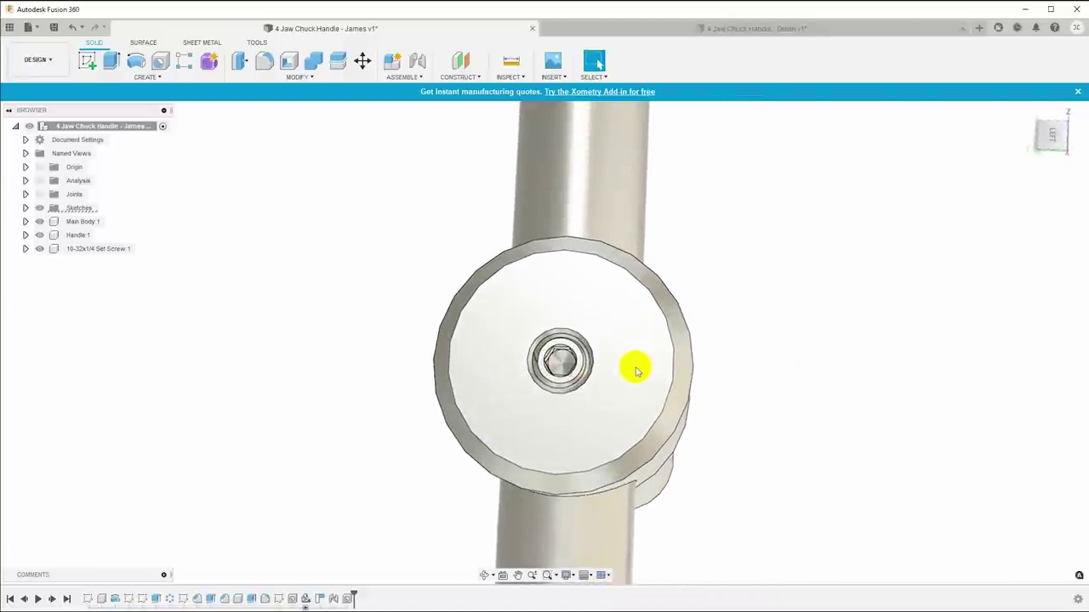
right_click(609, 319)
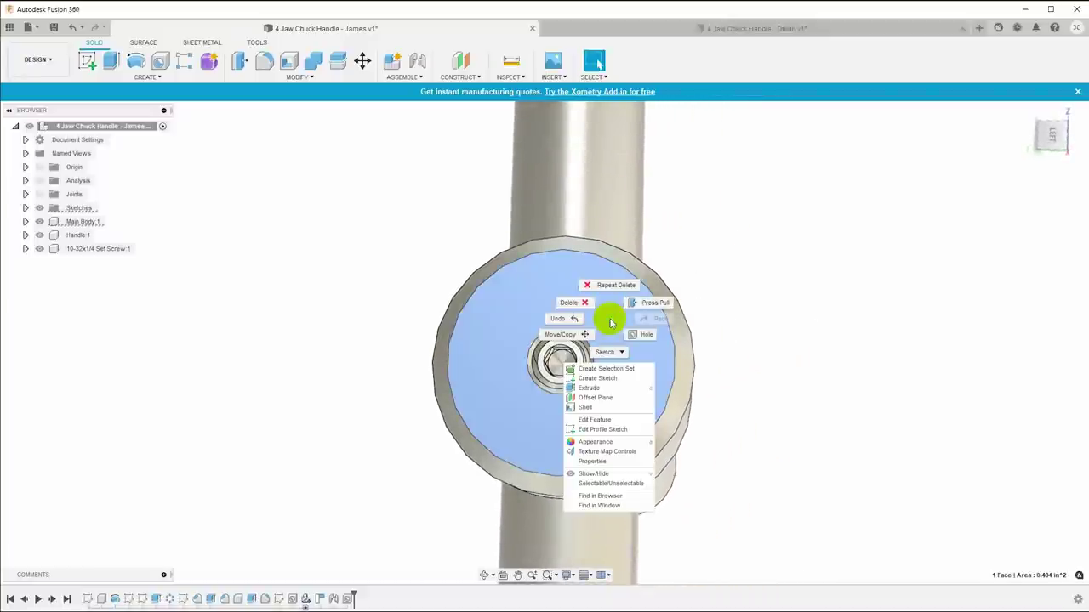
left_click(611, 380)
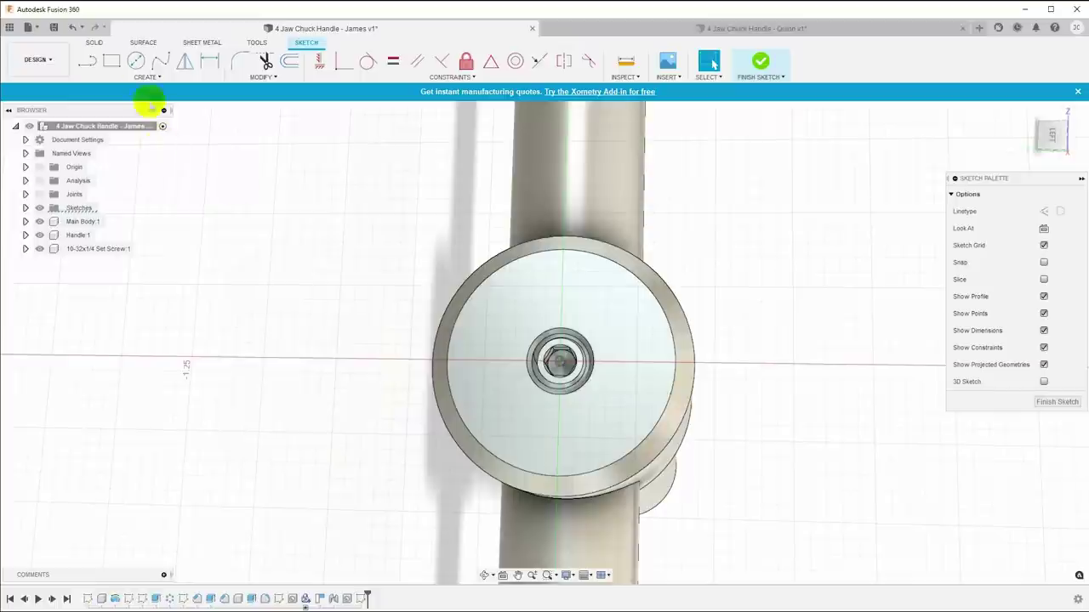
Draw a circle around the centre screw hole and dimension it to 0.450 in diameter.
key("c")
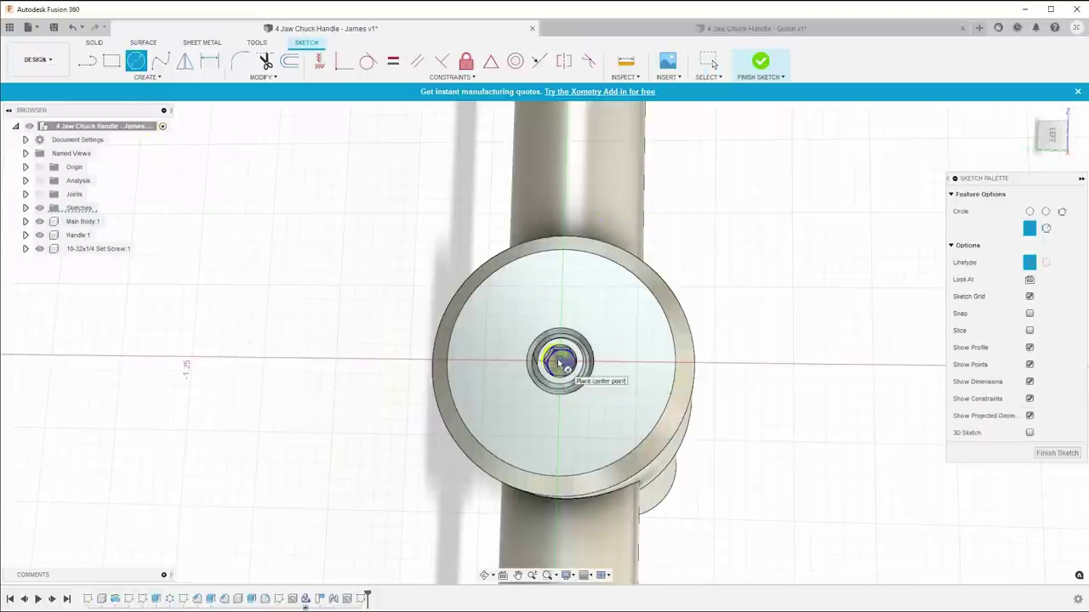
left_click(598, 308)
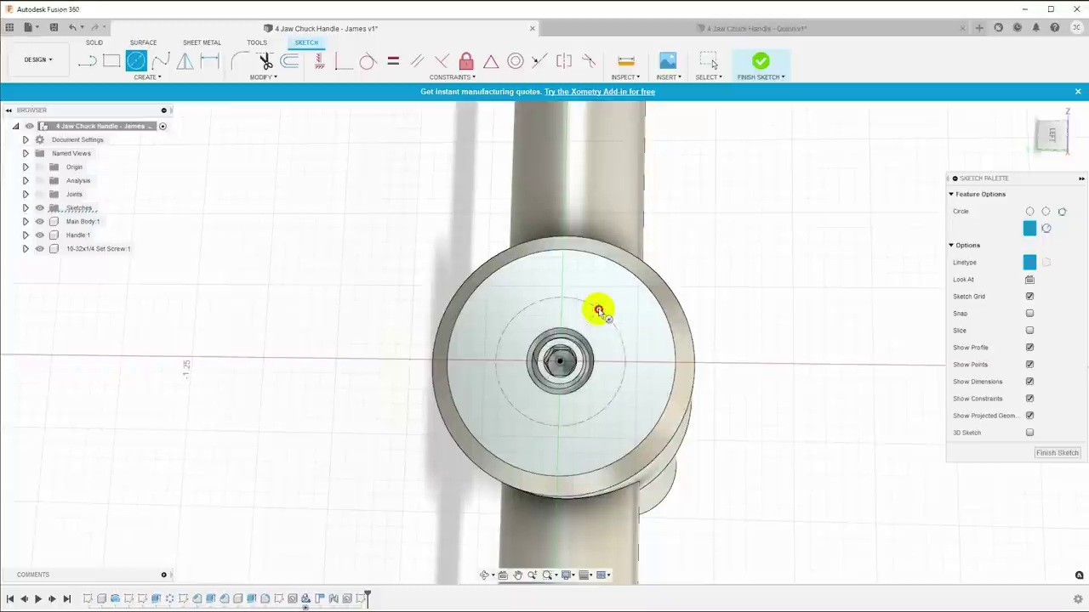
key("d")
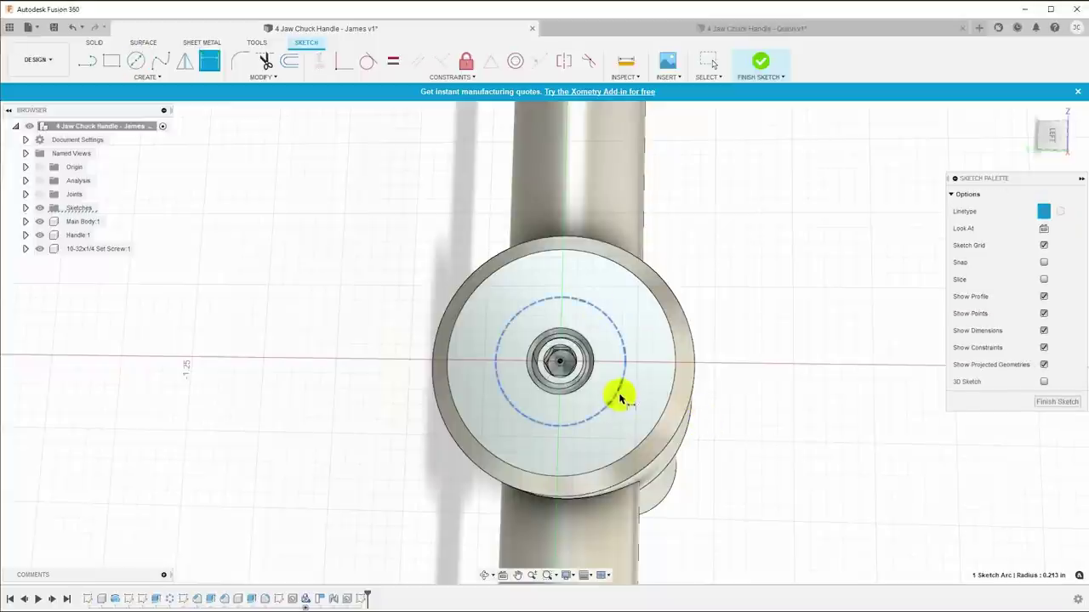
left_click(738, 398)
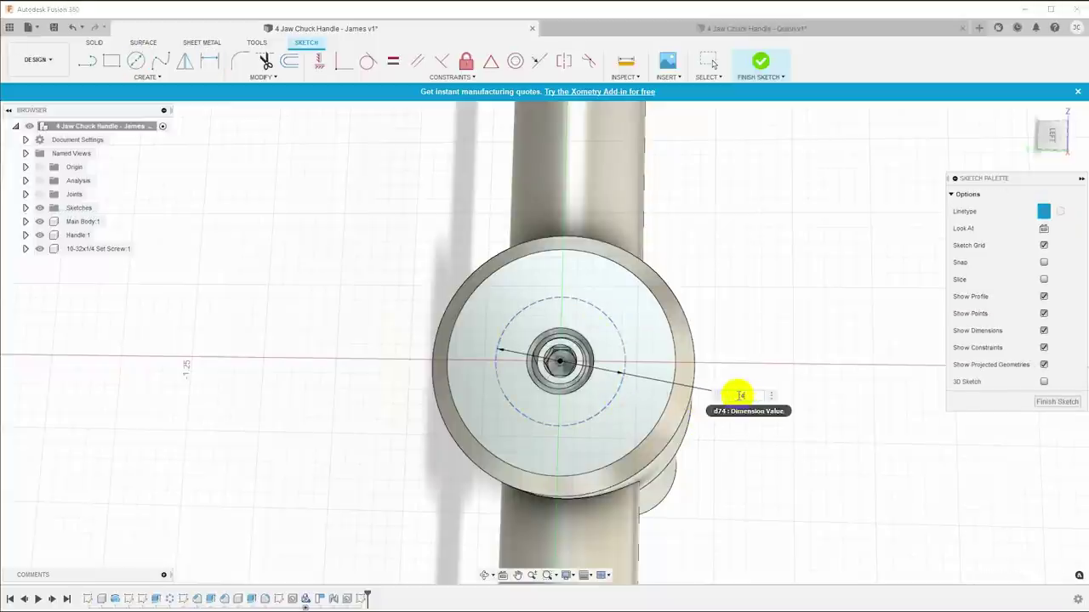
type(".450")
key("Return")
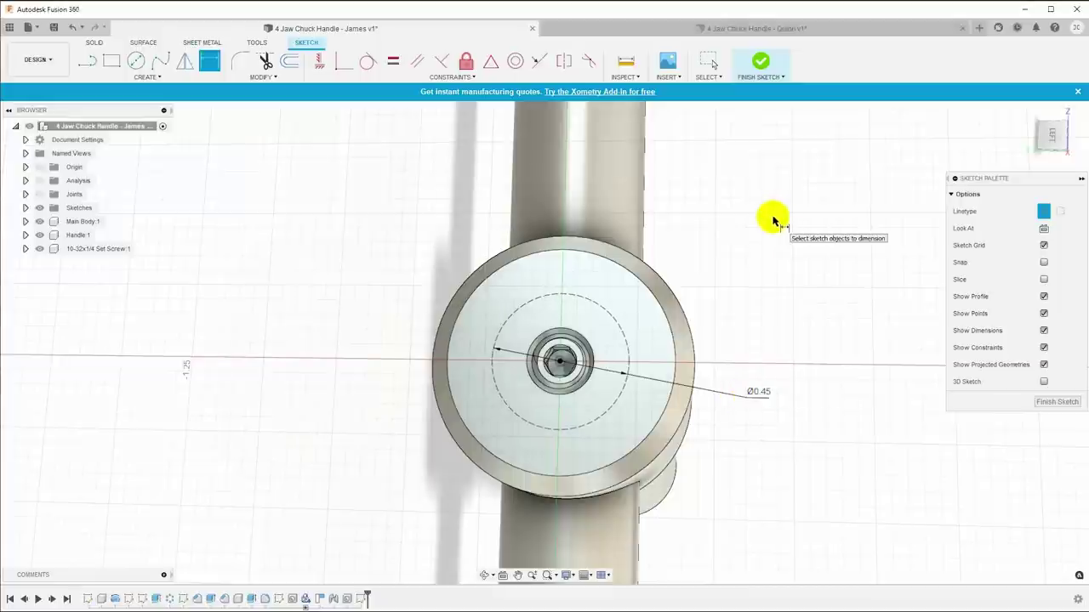
left_click(145, 78)
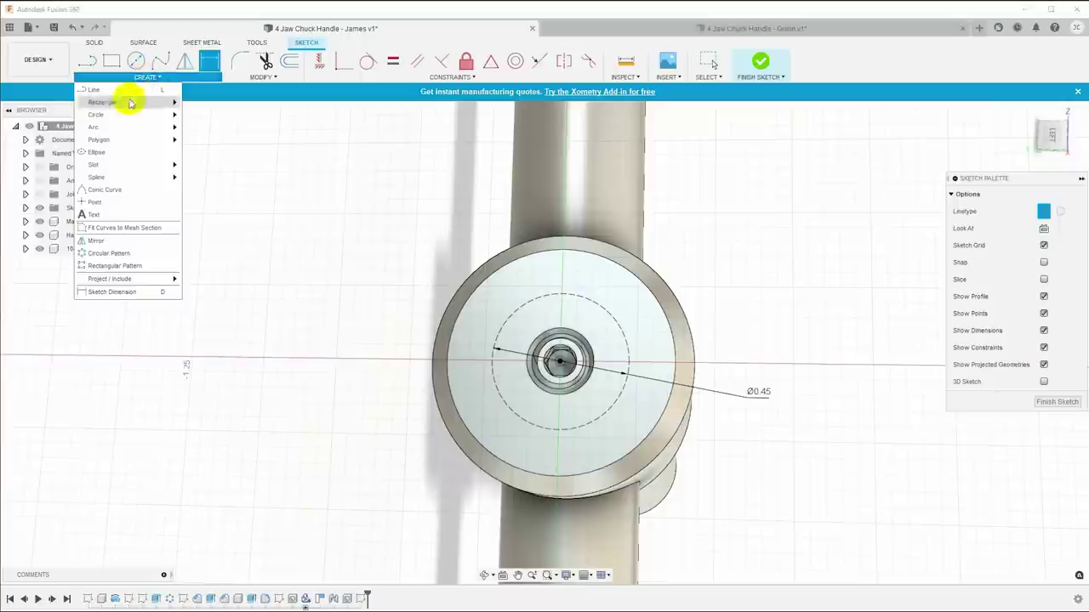
left_click(107, 214)
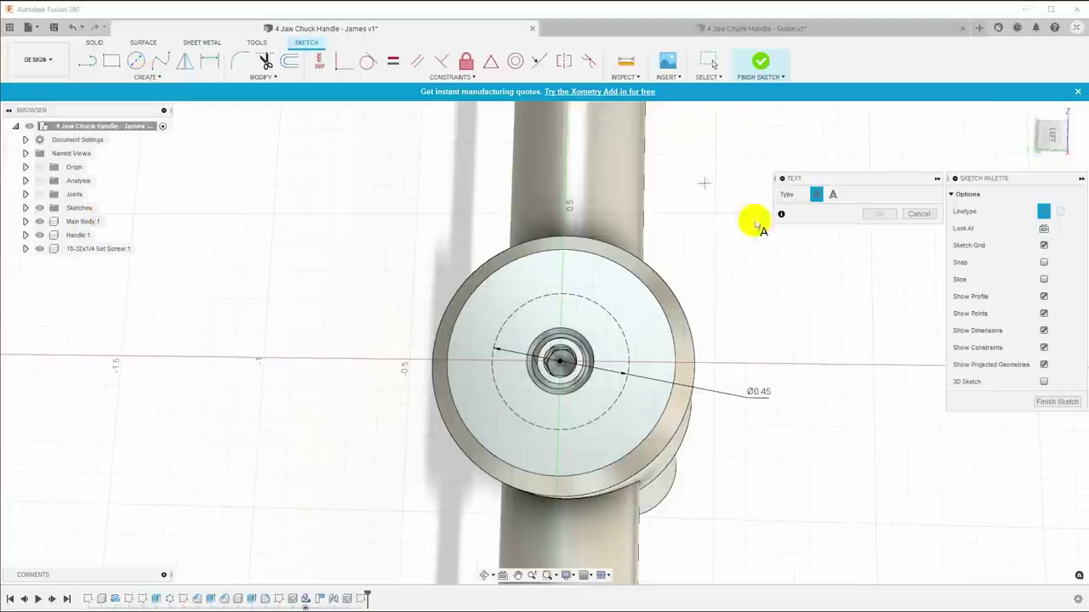
left_click(833, 196)
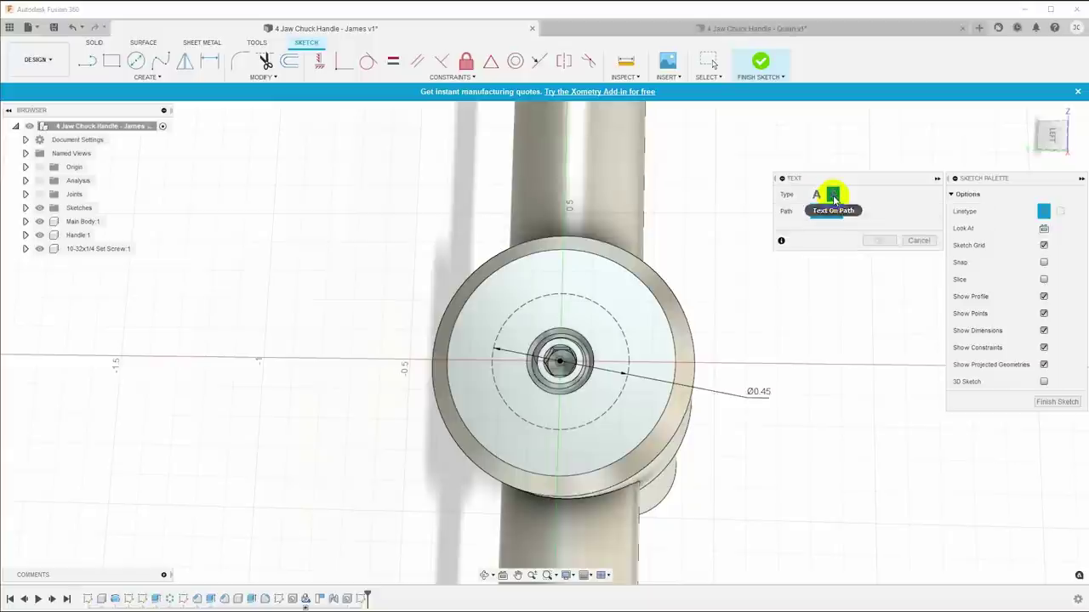
left_click(591, 297)
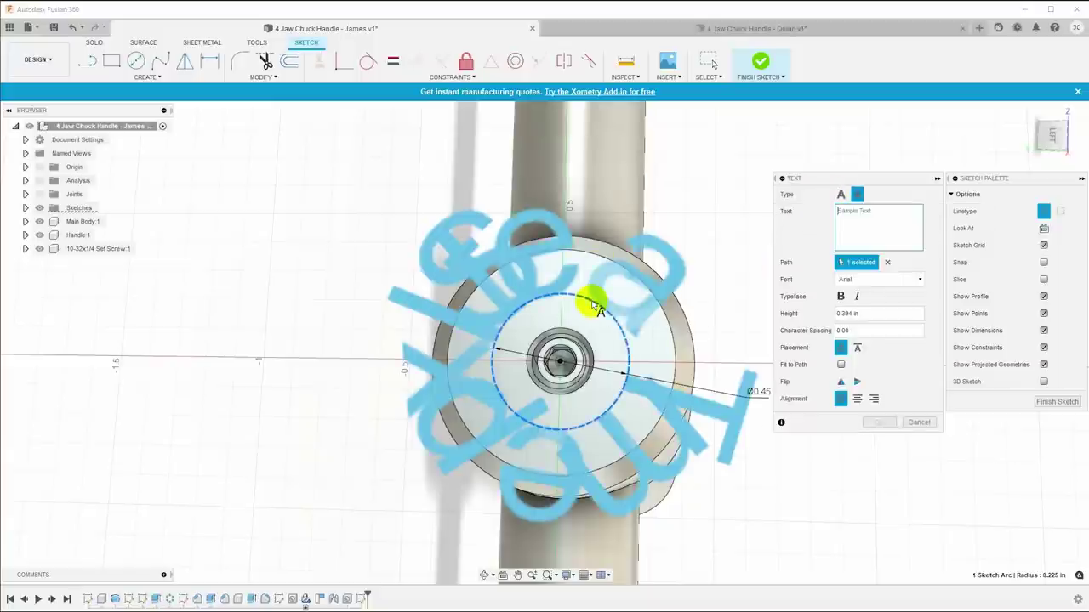
left_click(874, 218)
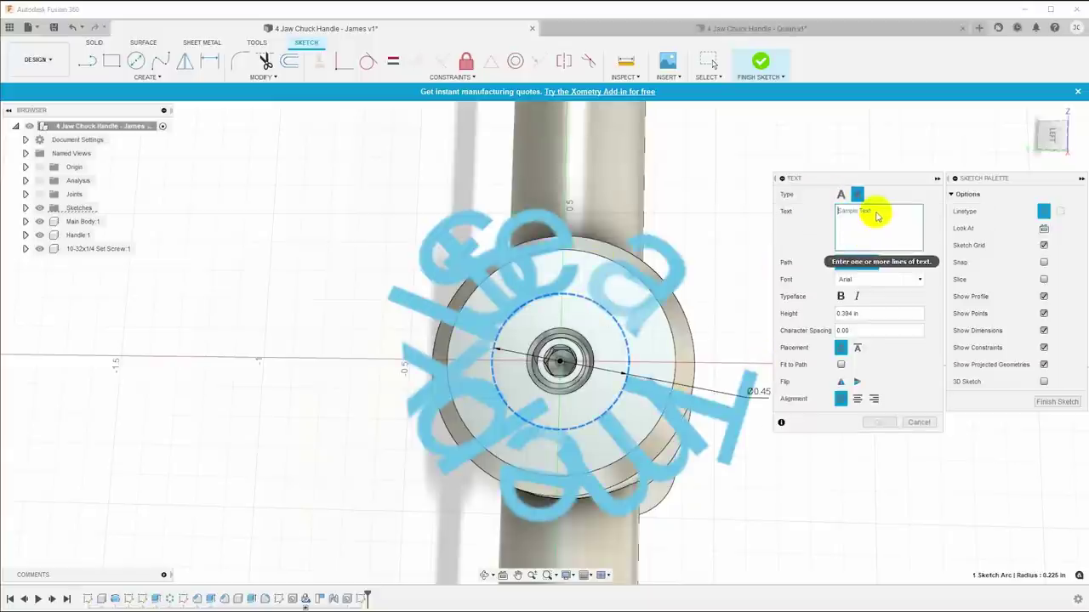
type("CLOUGH42")
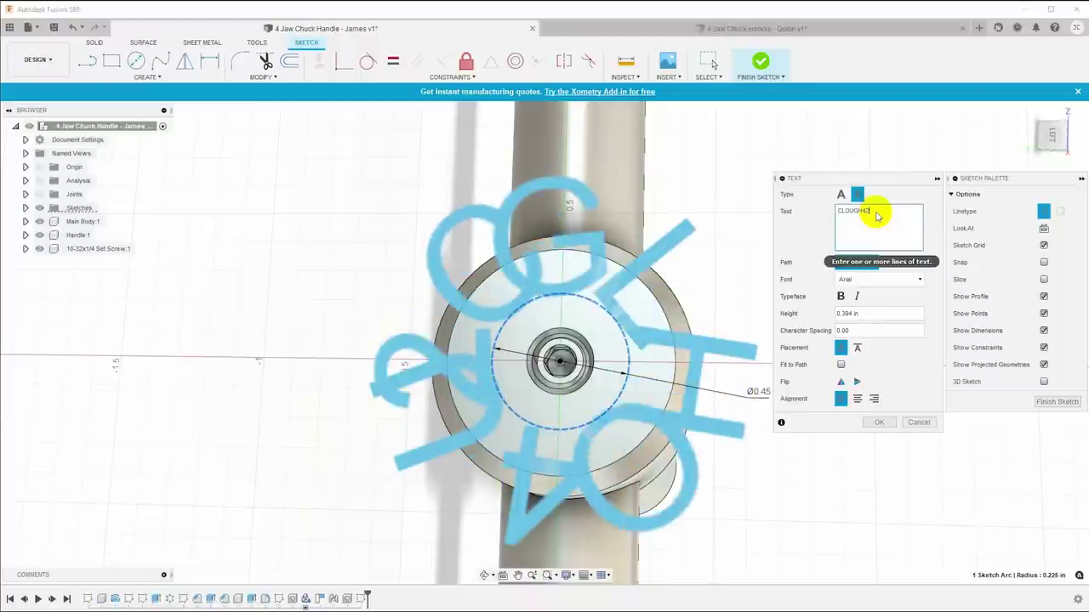
type(" 2021")
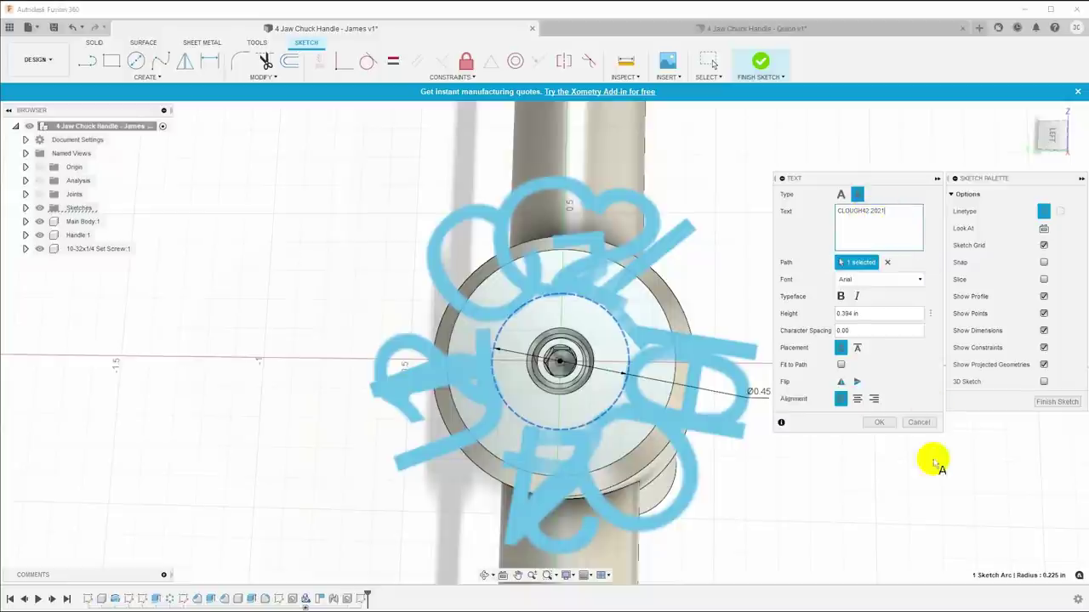
left_click(845, 314)
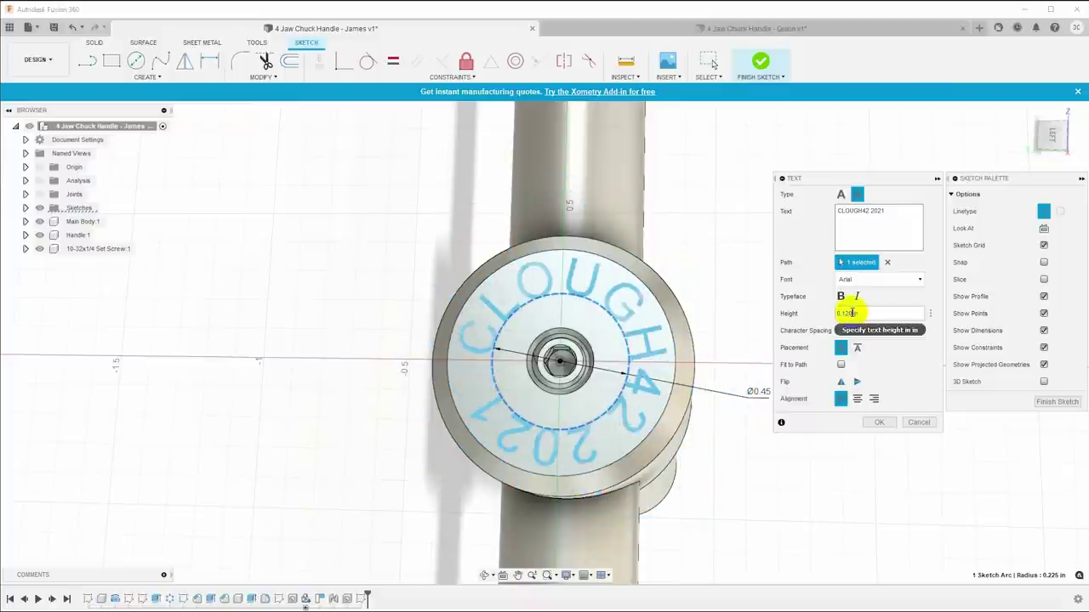
scroll(888, 281, "up", 1)
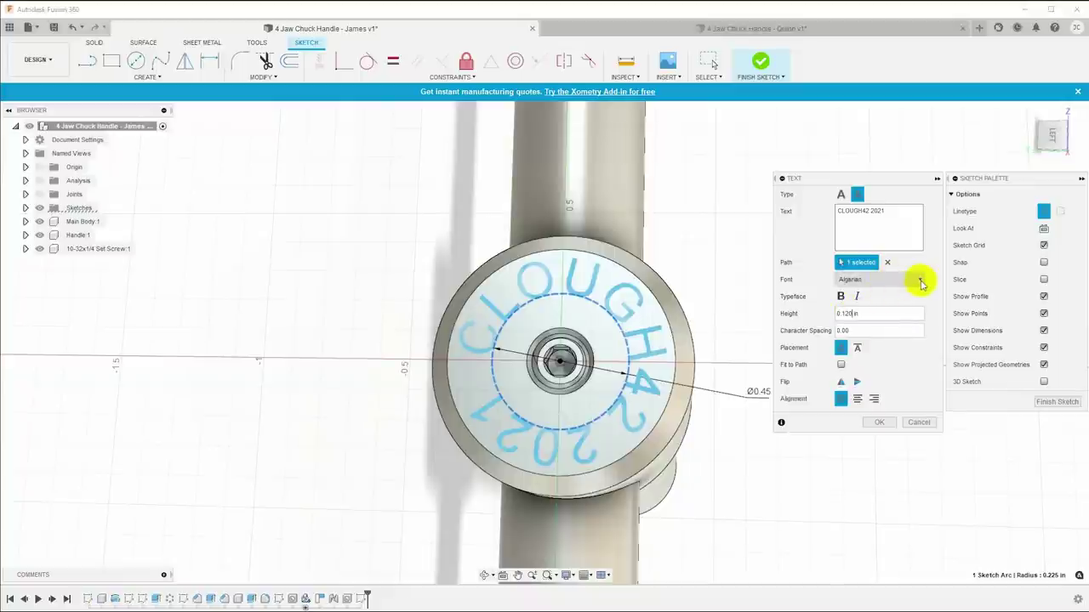
left_click(918, 281)
scroll(899, 362, "down", 3)
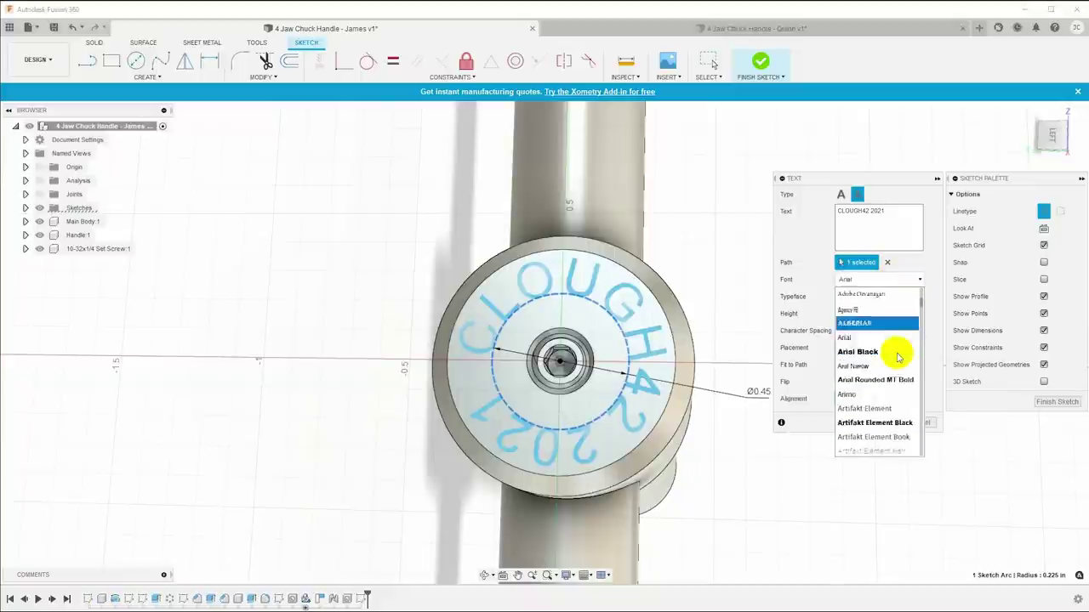
scroll(897, 370, "down", 15)
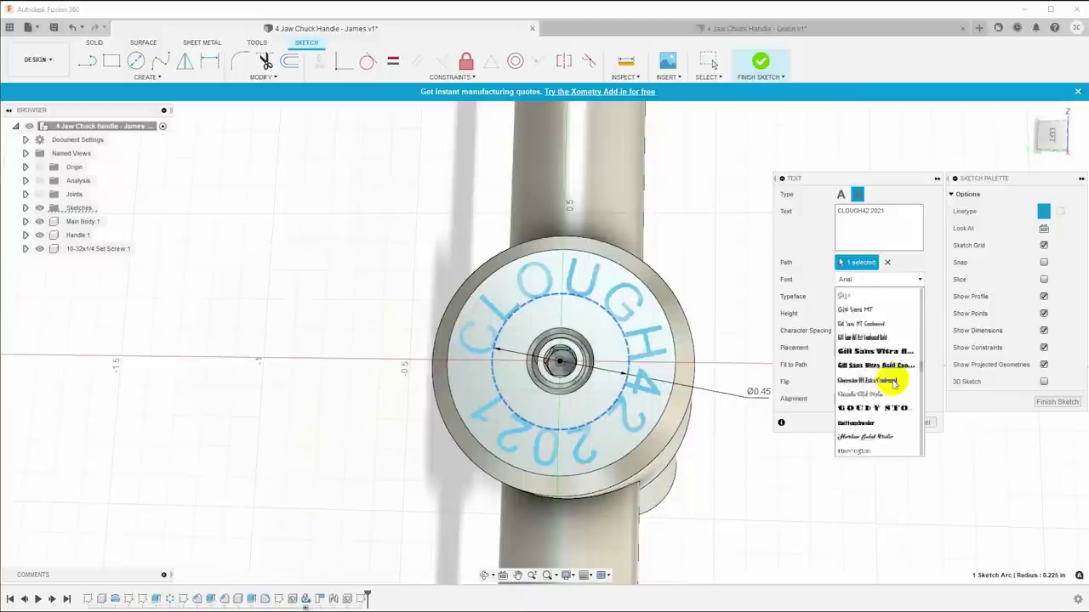
scroll(893, 387, "down", 10)
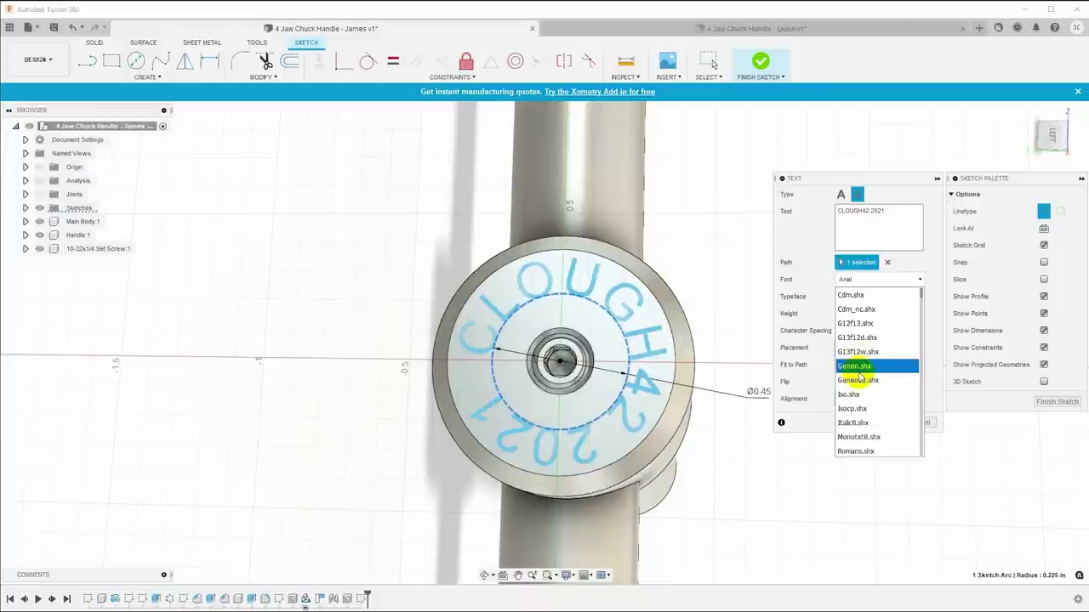
left_click(857, 367)
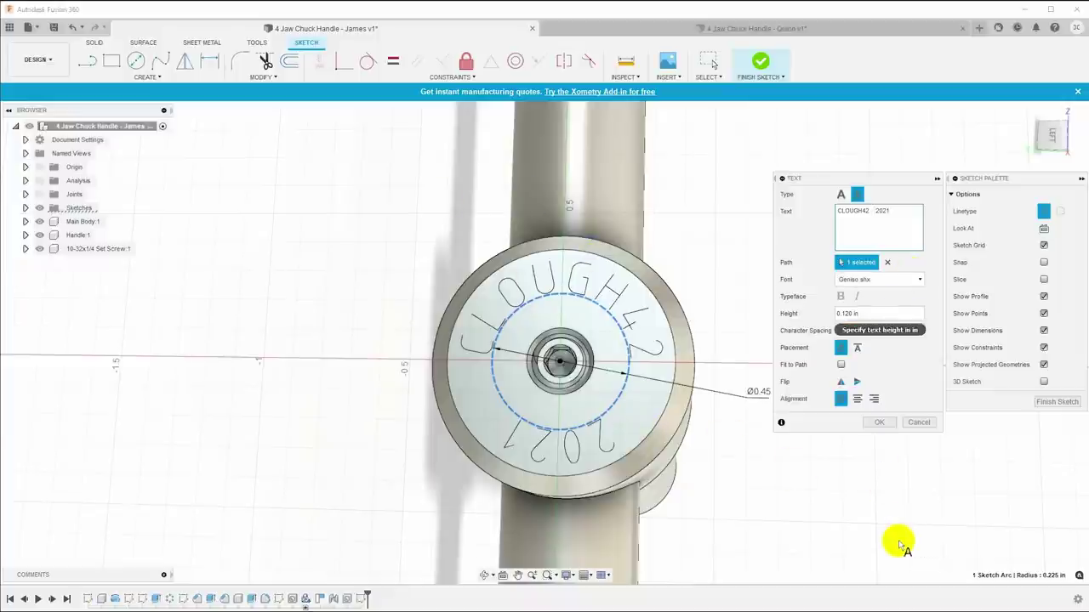
left_click(850, 313)
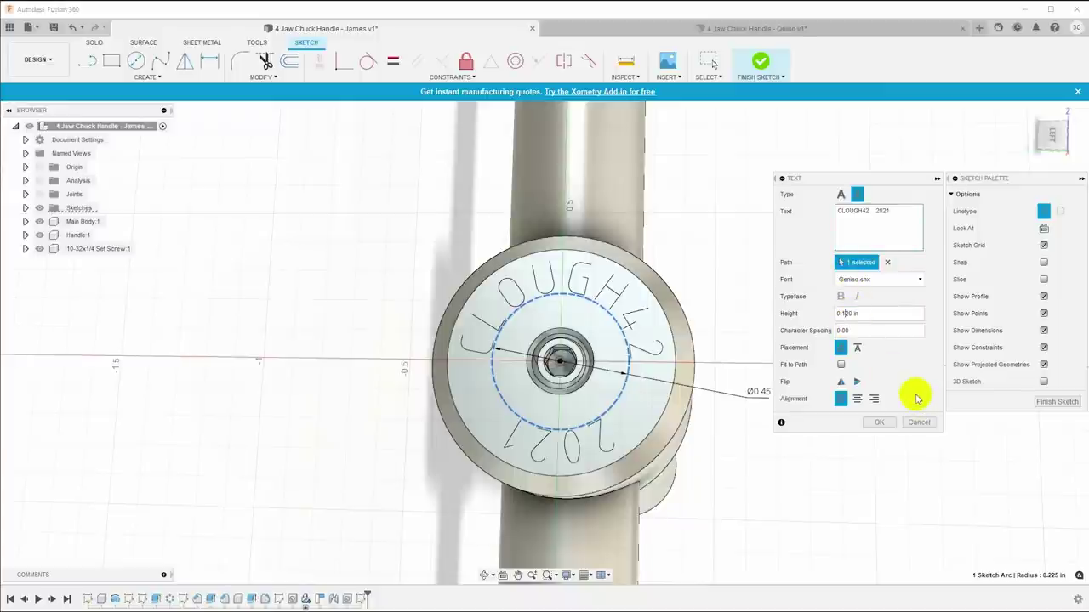
type("1")
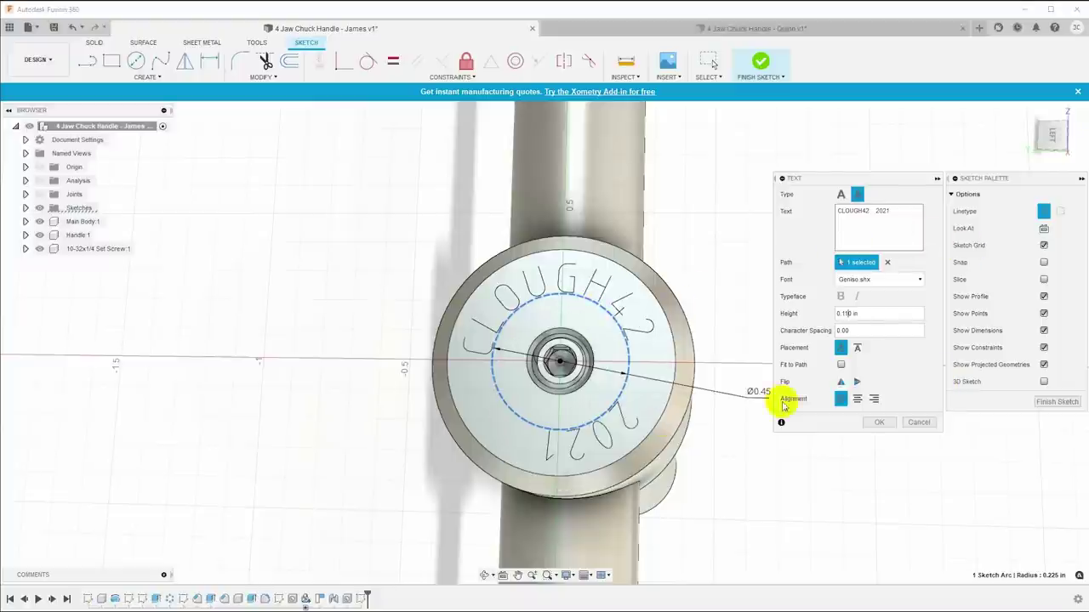
scroll(754, 404, "down", 2)
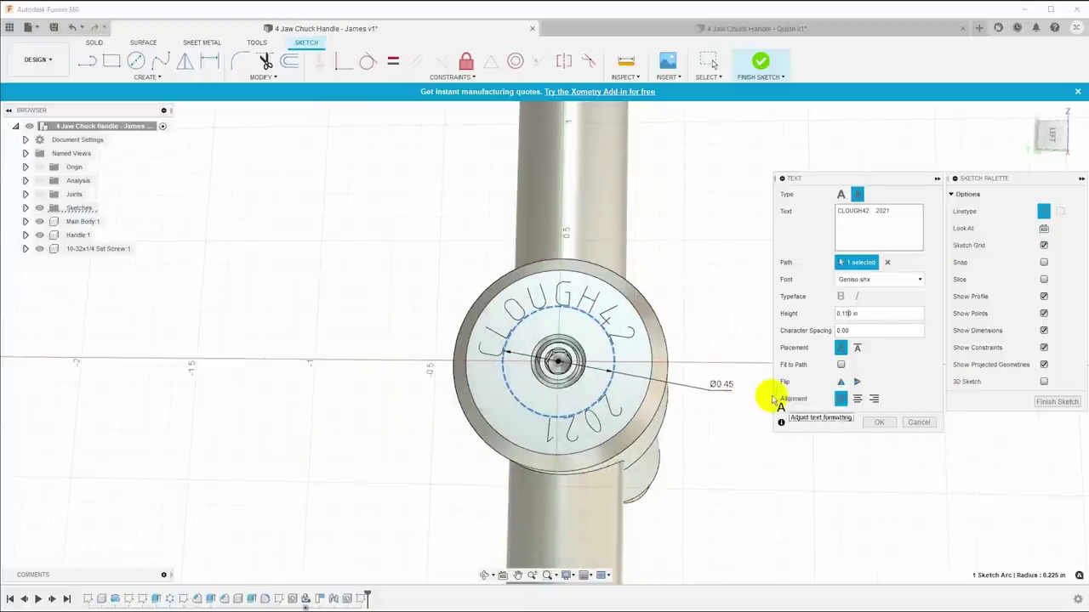
left_click(878, 422)
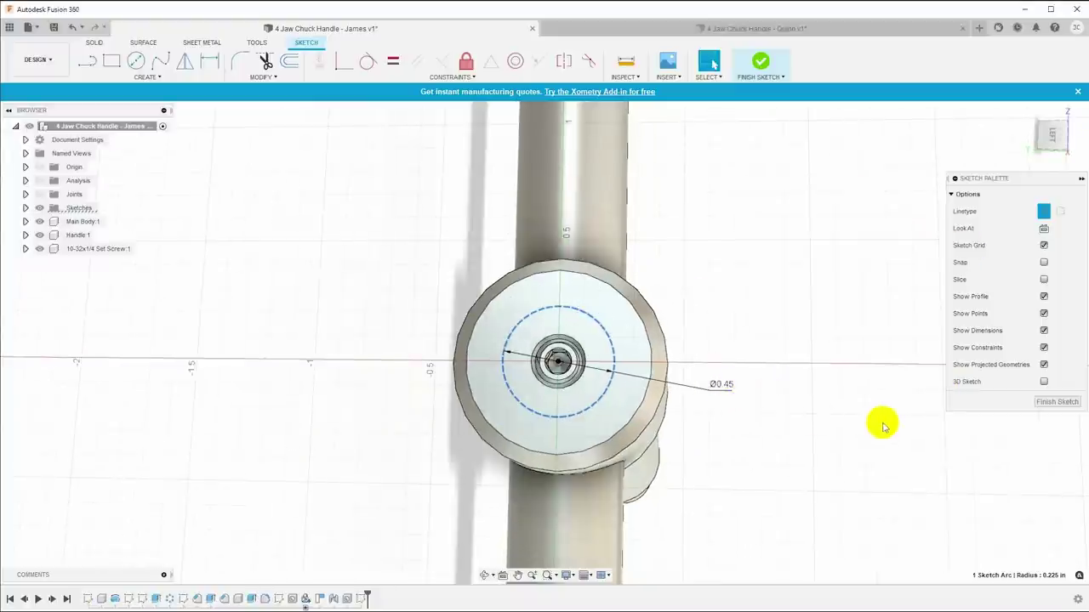
Keep the circle at 0.45 in and wrap the CLOUGH42 2021 text around it.
left_click(715, 387)
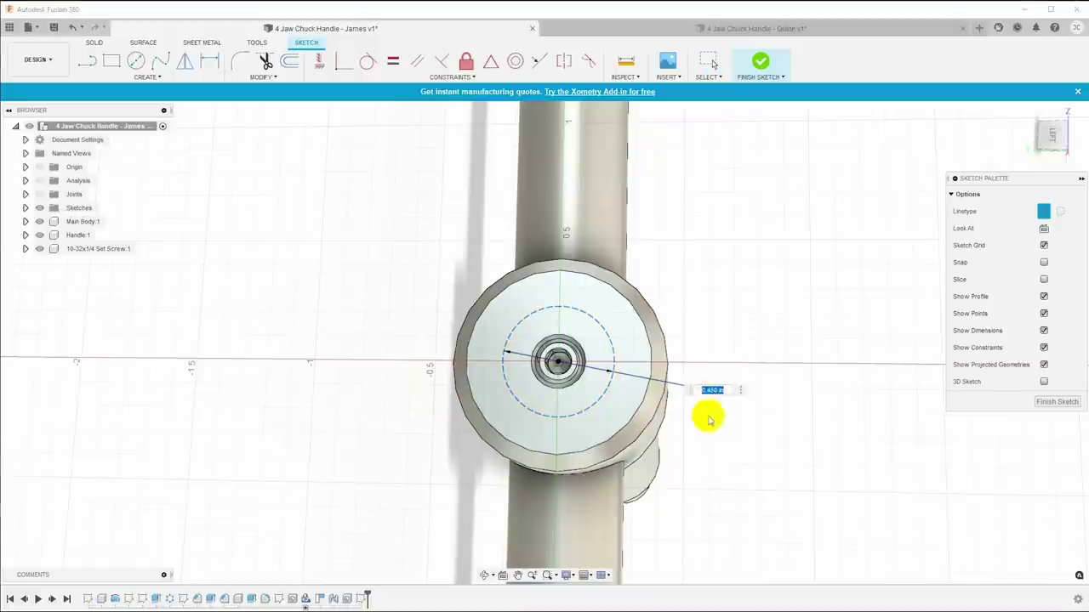
key("Return")
key("Escape")
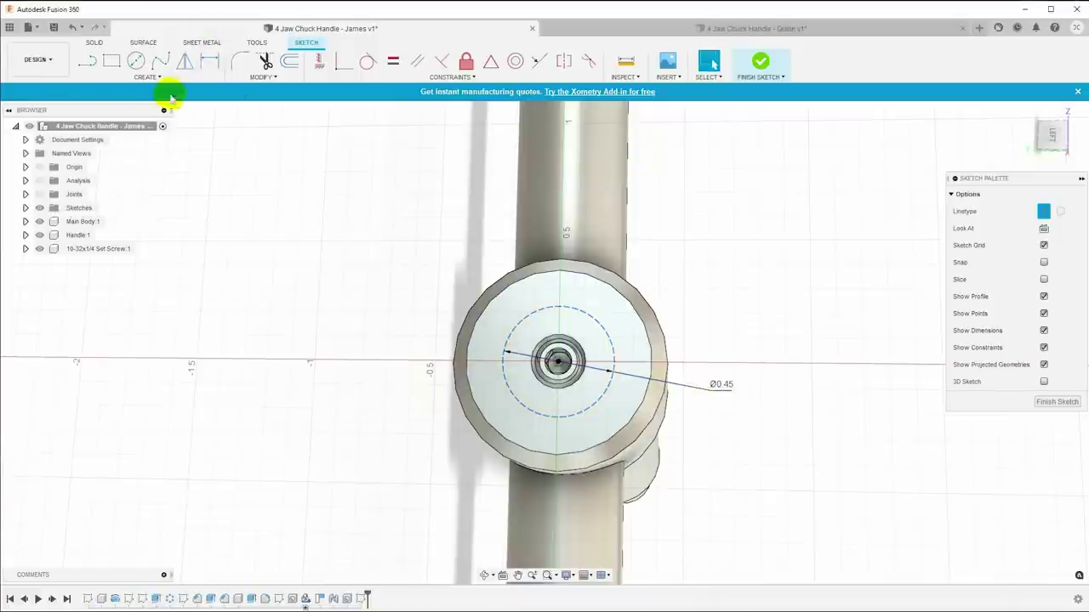
left_click(153, 76)
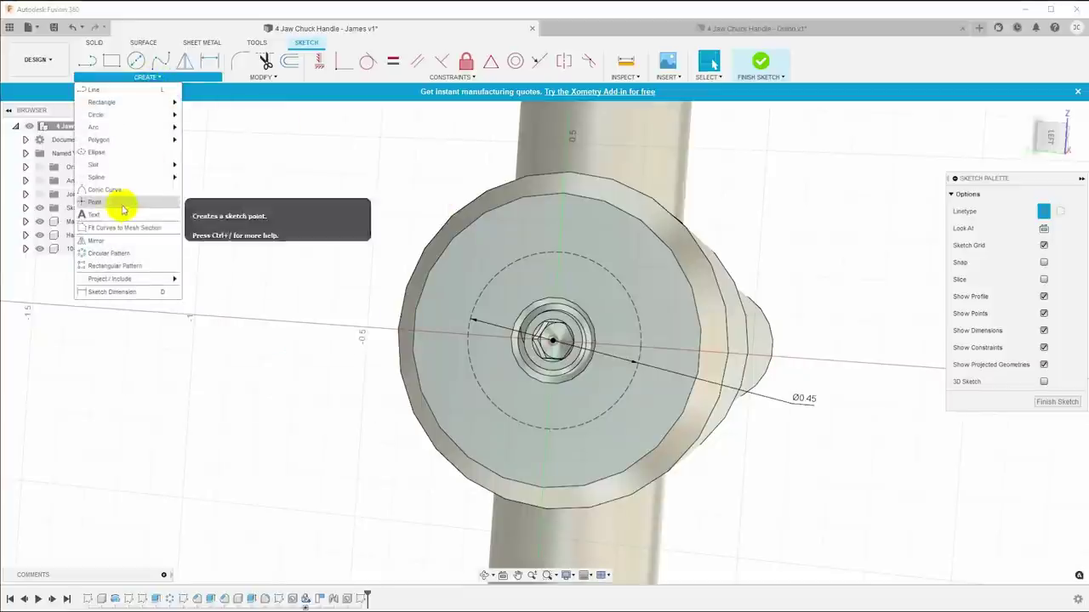
left_click(119, 214)
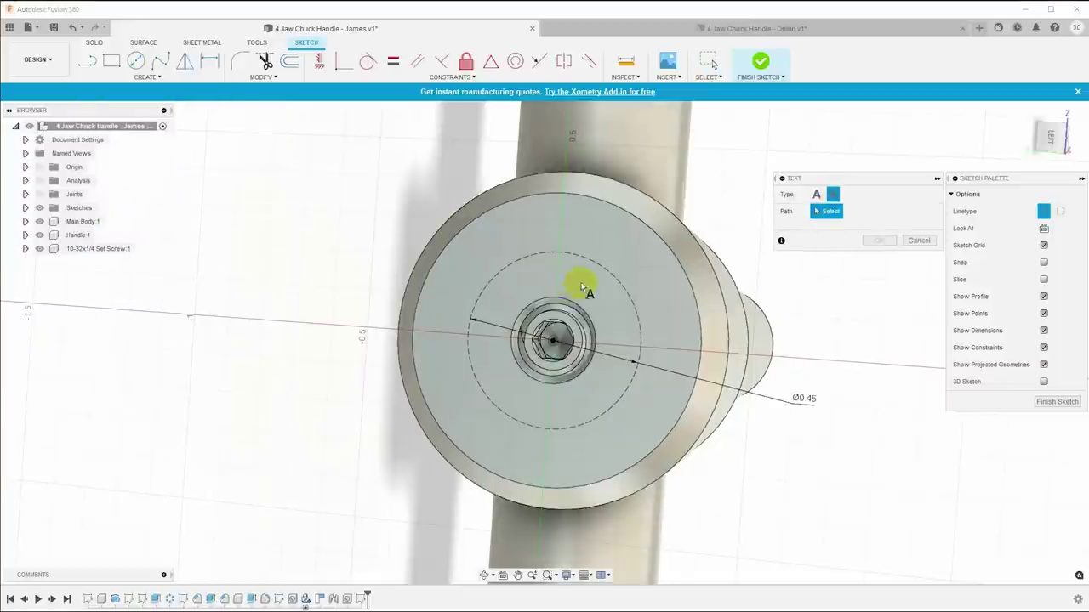
left_click(608, 277)
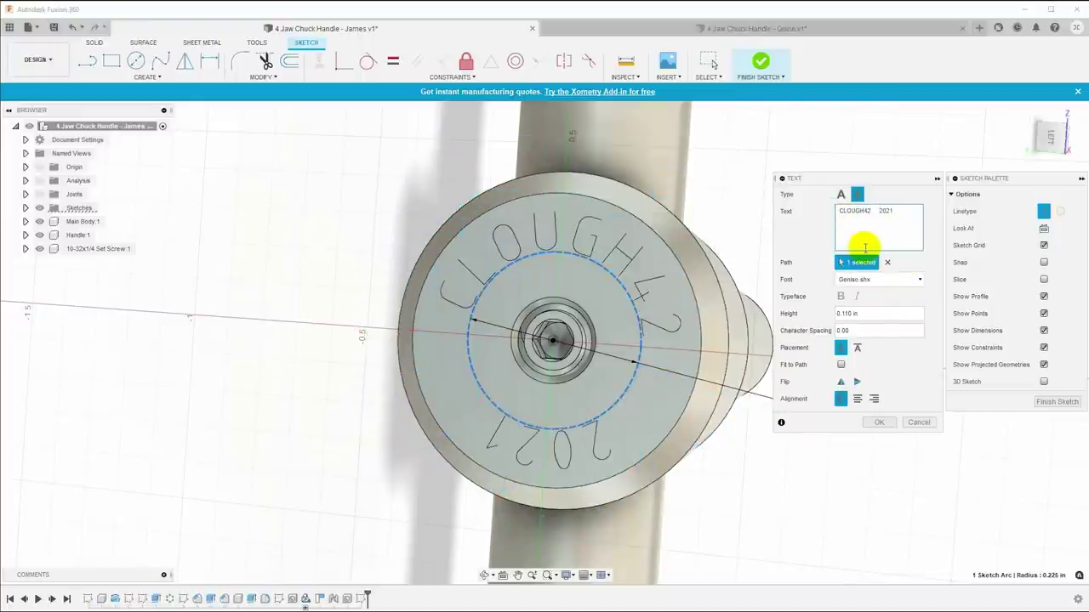
left_click(879, 422)
Resize the path circle to 0.48 in diameter and re-apply the text so it spreads evenly.
left_click(802, 407)
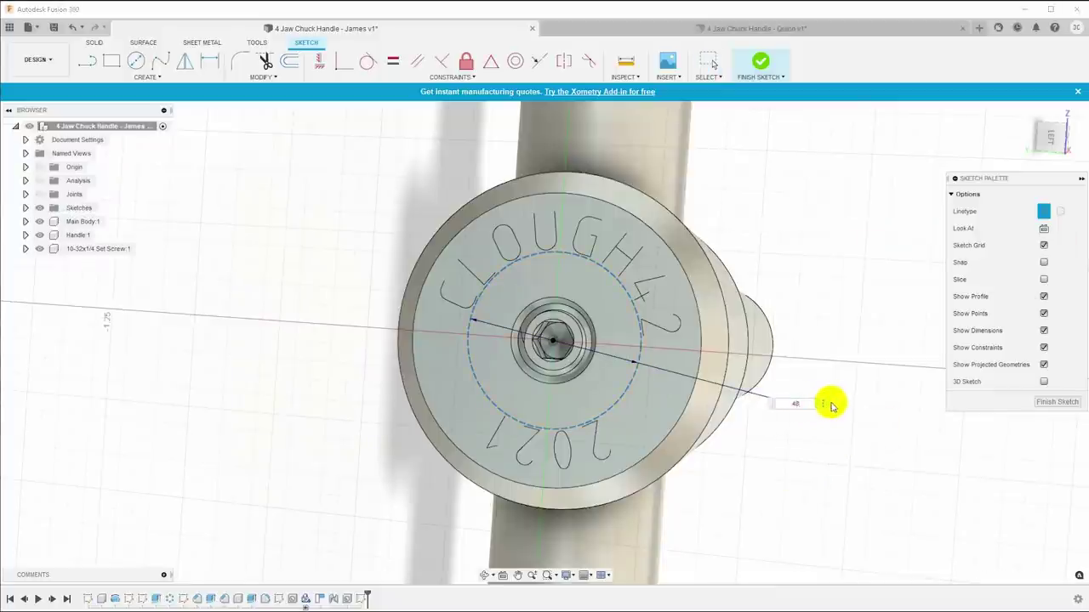
type(".48")
key("Return")
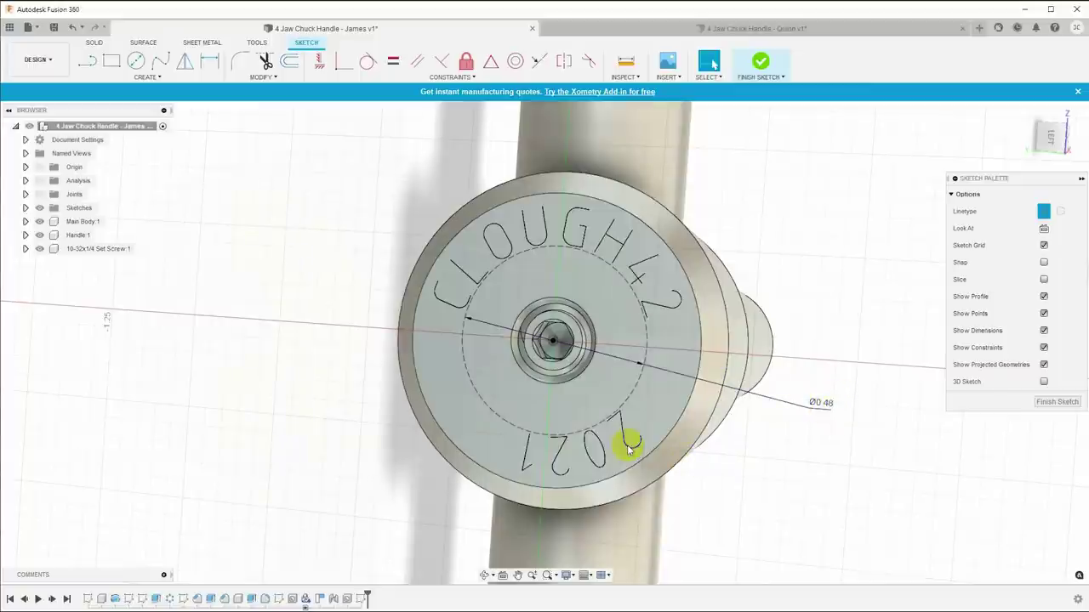
double_click(665, 308)
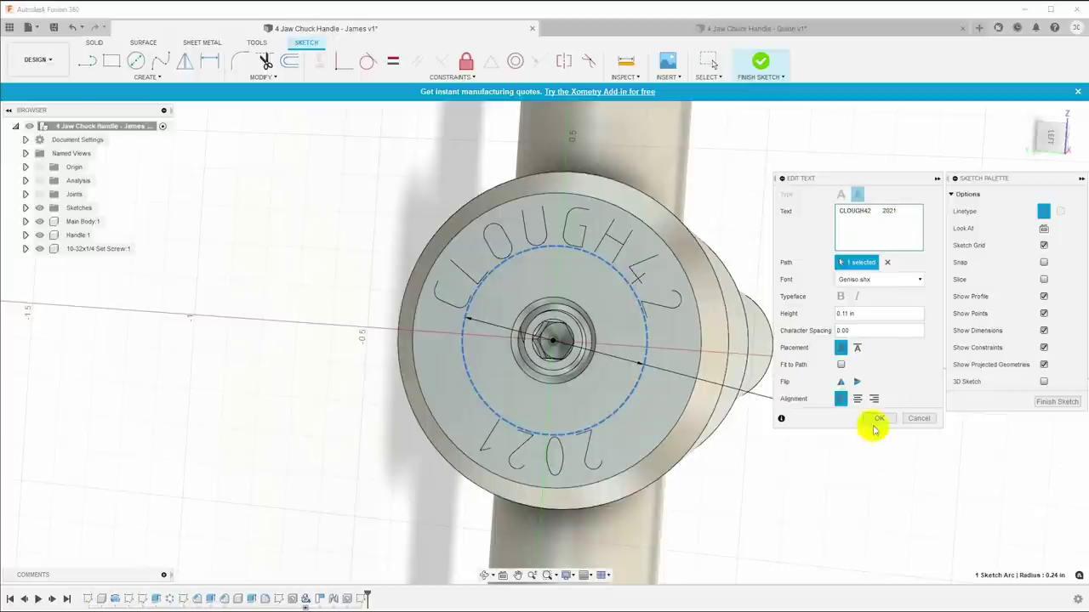
left_click(876, 418)
middle_click_drag(830, 468, 457, 175, "shift")
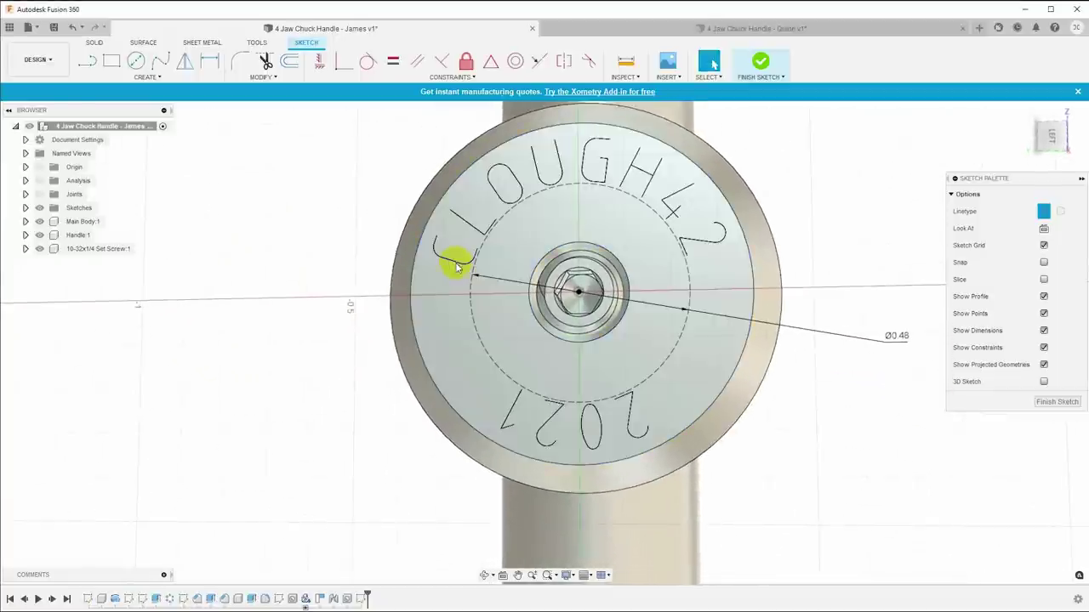
scroll(456, 268, "up", 2)
middle_click_drag(456, 266, 454, 239, "shift")
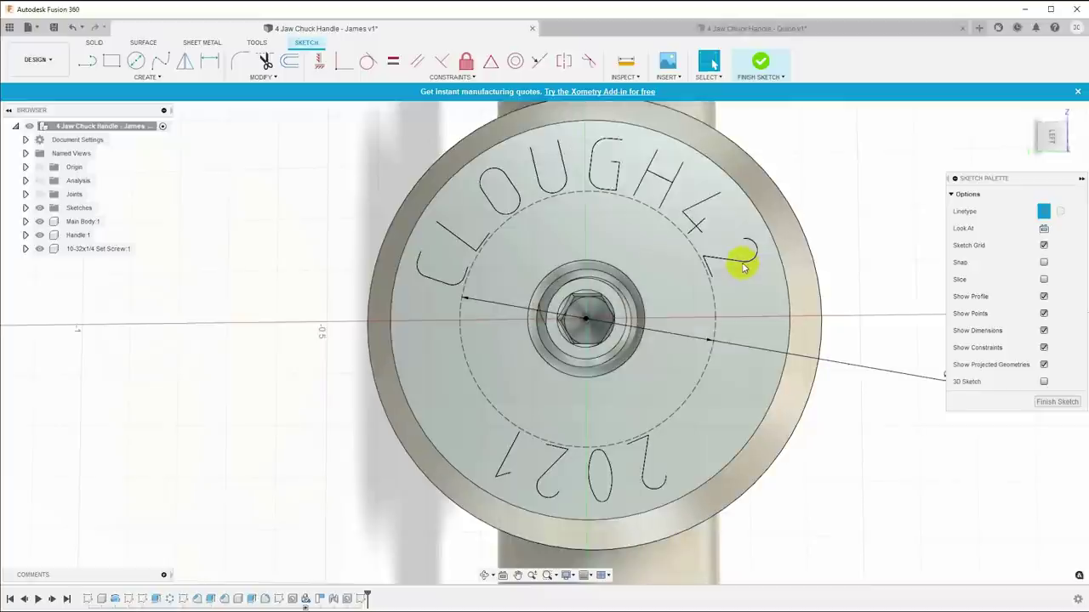
Explode the CLOUGH42 2021 text into sketch curves and finish the sketch.
right_click(742, 267)
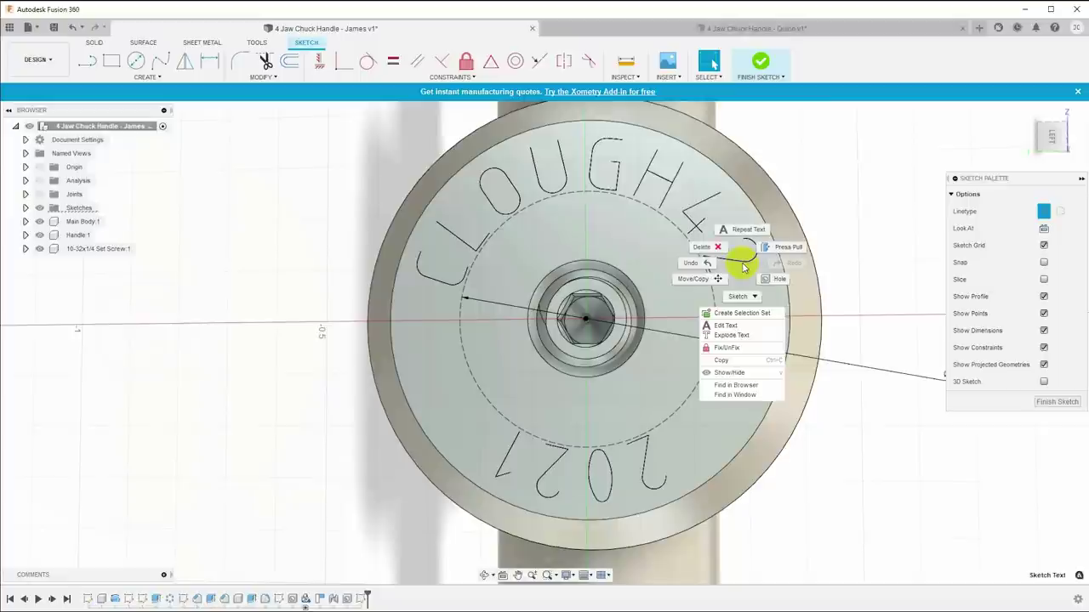
left_click(734, 340)
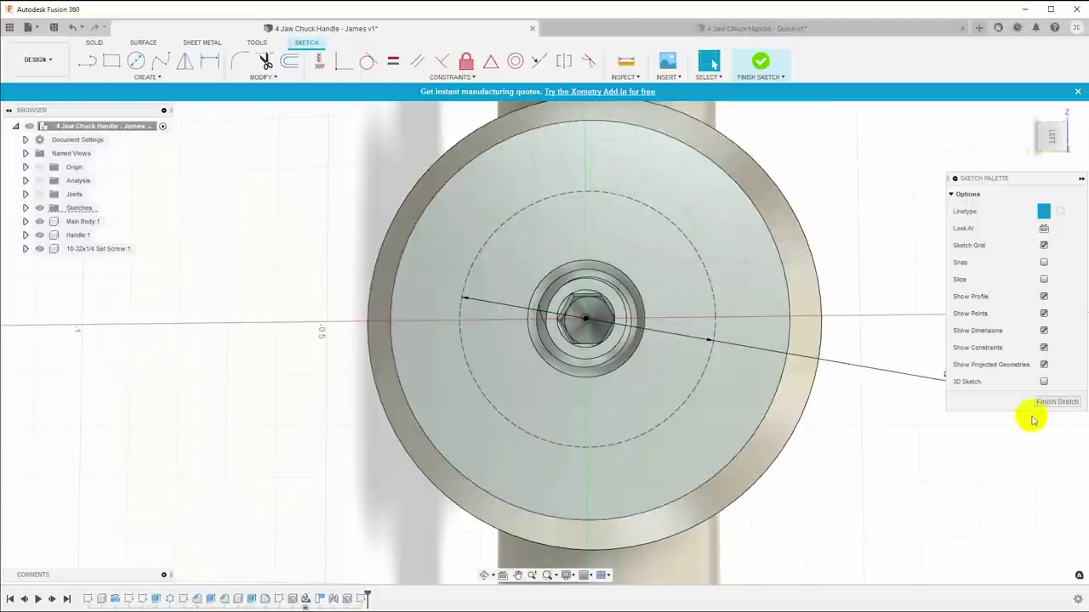
left_click(1048, 404)
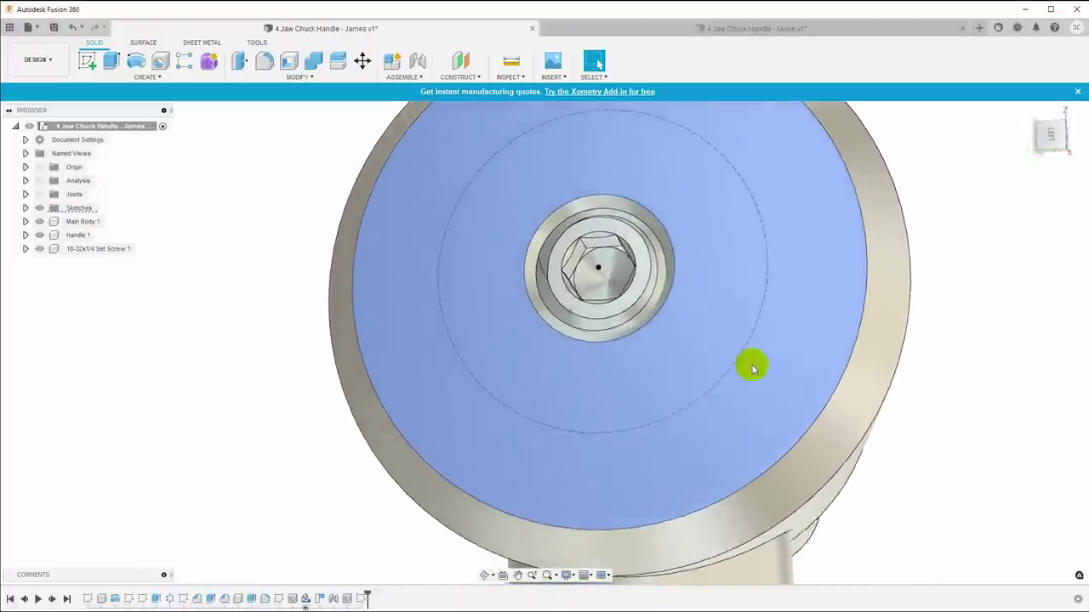
Reopen the sketch, turn on construction lines, explode the text again and finish.
left_click(703, 420)
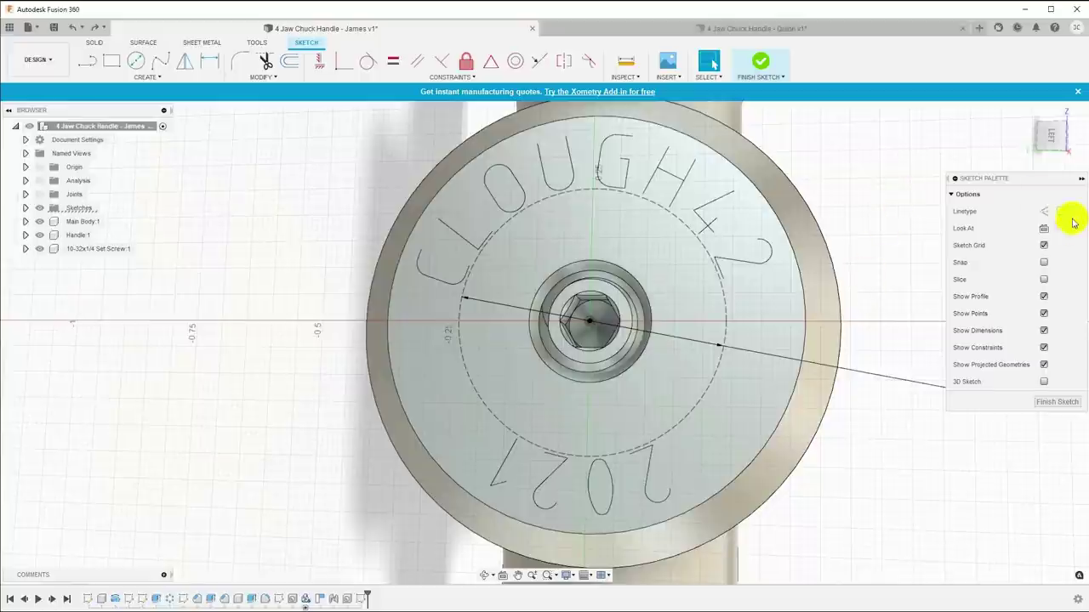
left_click(1044, 213)
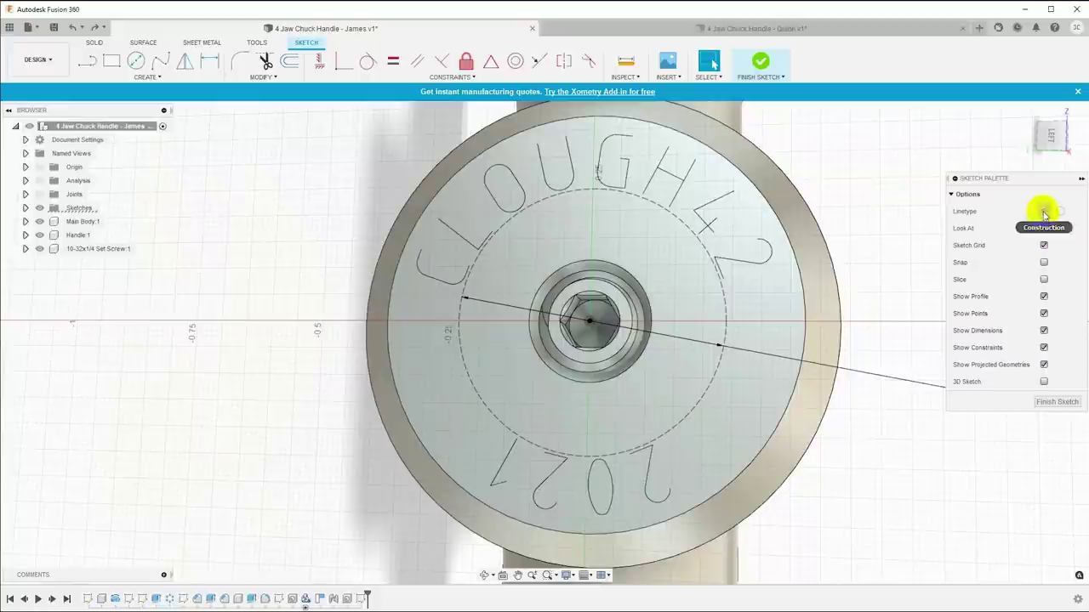
left_click(1044, 212)
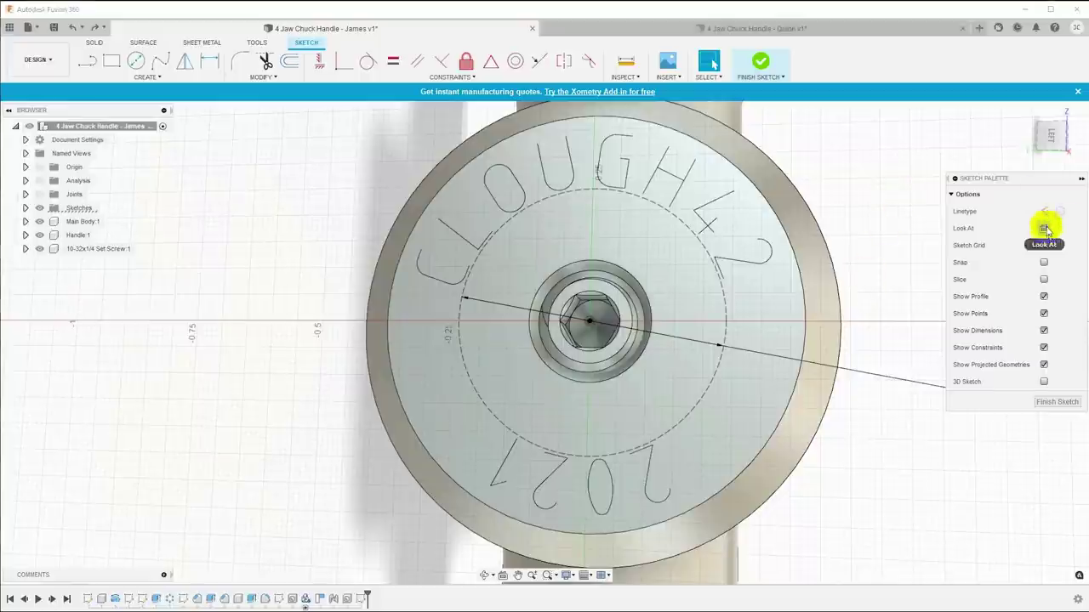
right_click(762, 264)
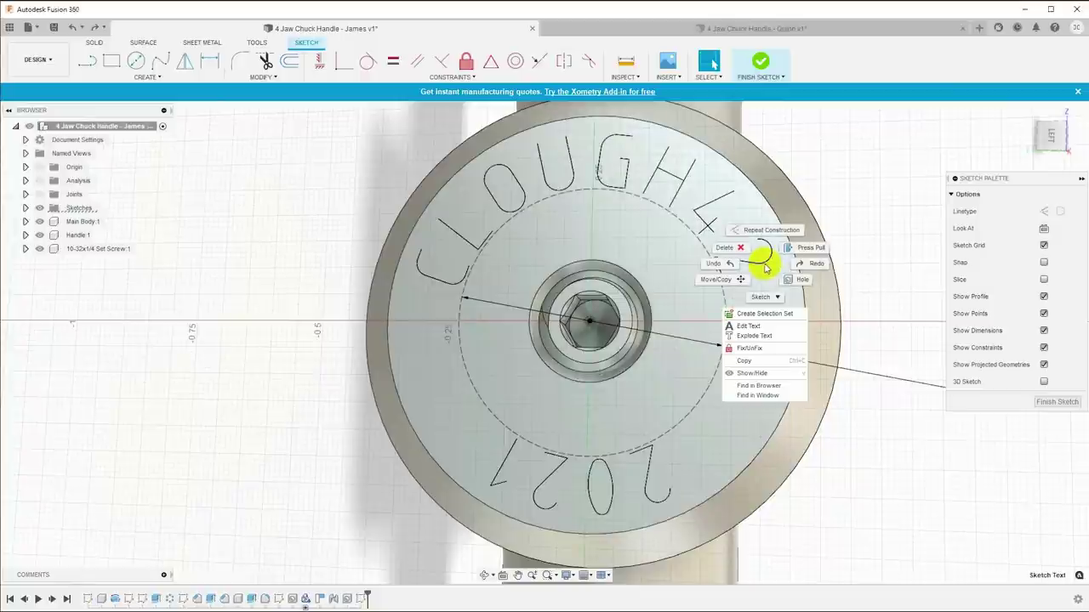
left_click(777, 337)
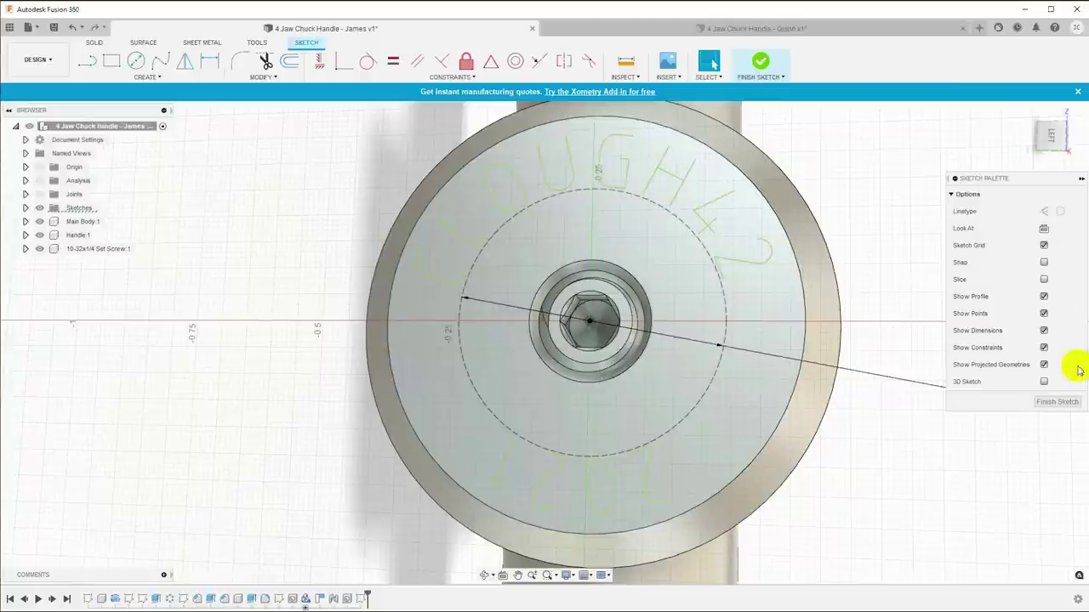
left_click(1055, 400)
Inspect the engraved disc, then switch to the Quinn handle document.
middle_click_drag(885, 139, 826, 175, "shift")
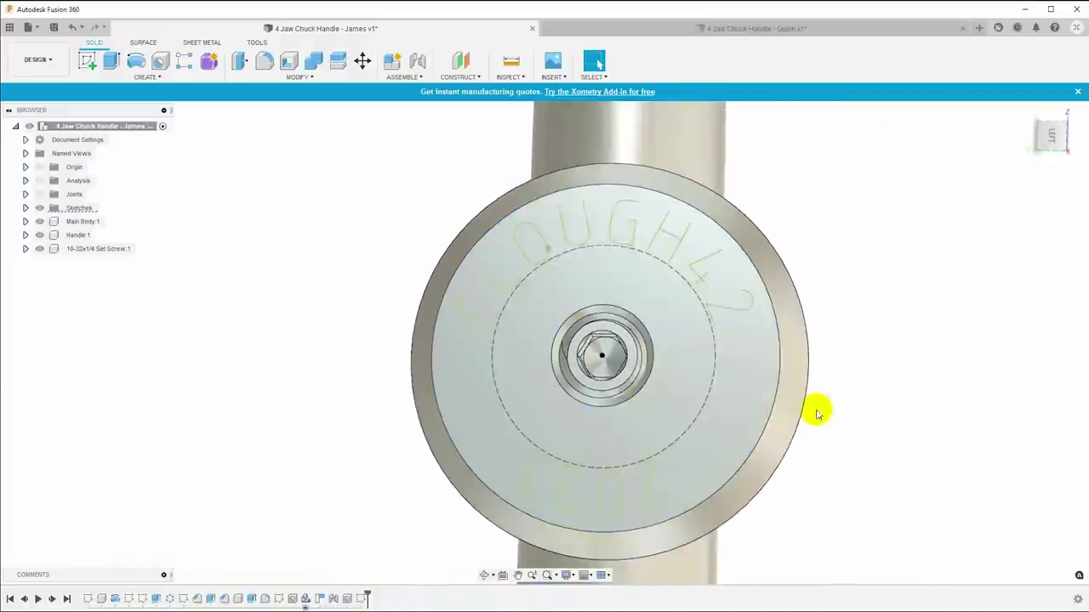
middle_click_drag(962, 401, 889, 379, "shift")
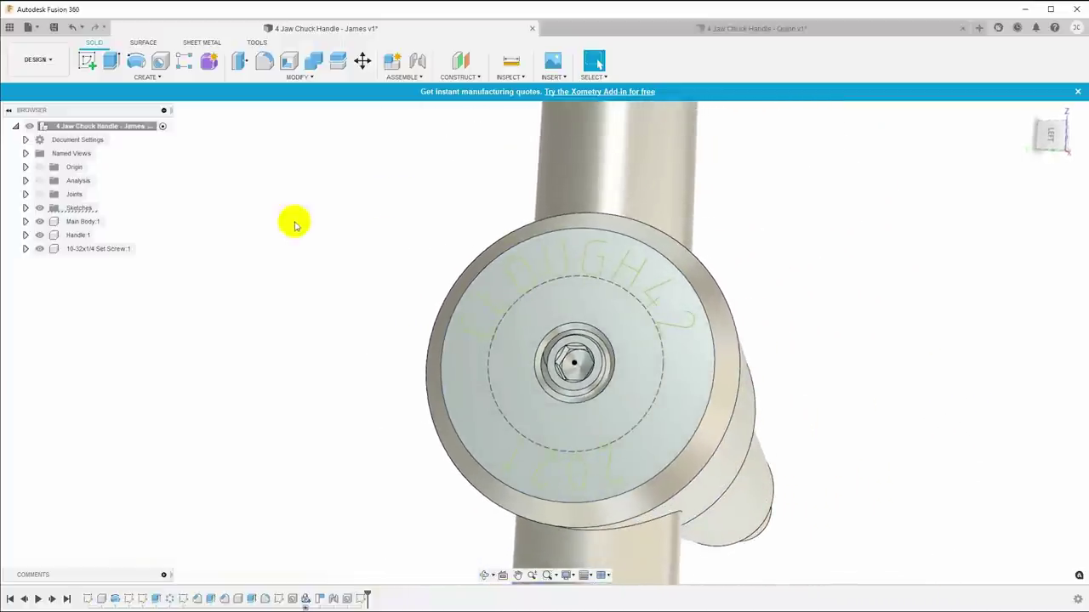
left_click(751, 27)
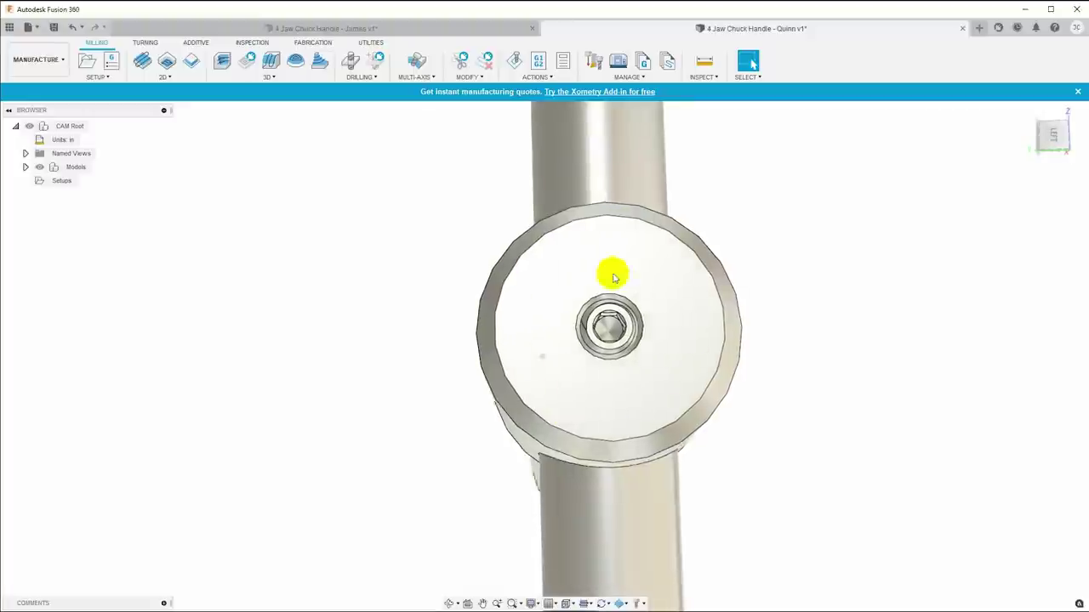
Switch the Quinn handle to the Design workspace and start a sketch on the disc's end face.
middle_click_drag(612, 275, 642, 329, "shift")
left_click(36, 60)
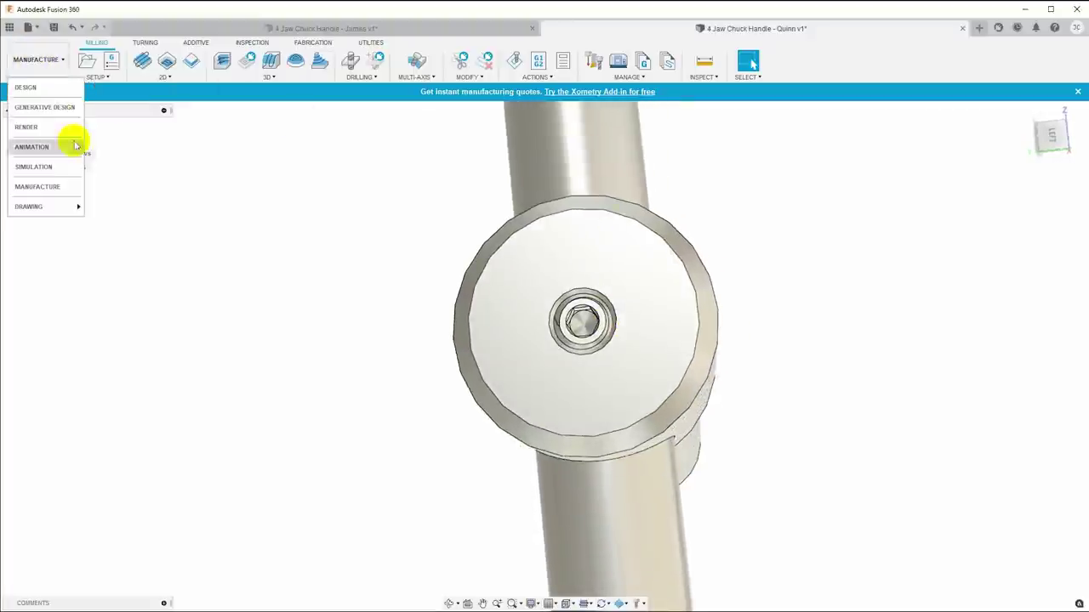
left_click(25, 88)
left_click(624, 250)
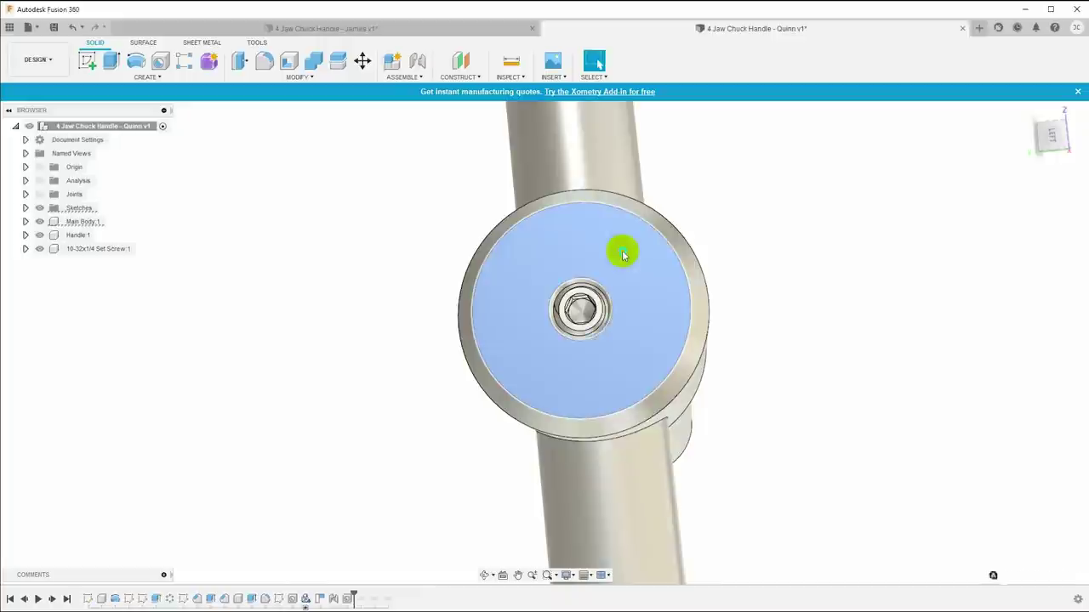
right_click(624, 254)
left_click(623, 311)
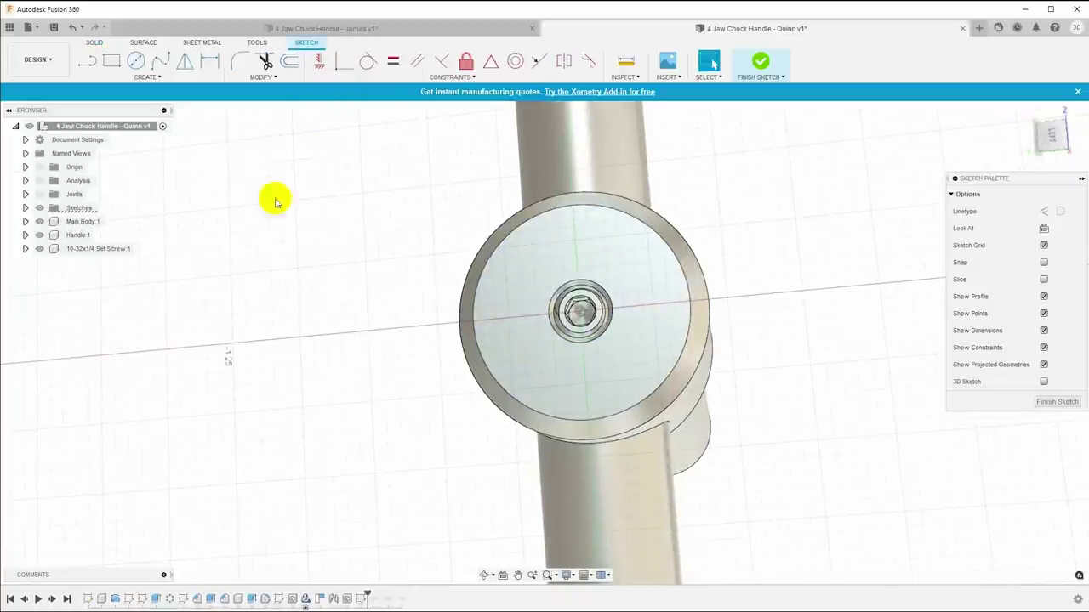
Add box text 'Q' in a text box below the disc, set in Baskerville Old Face.
left_click(147, 76)
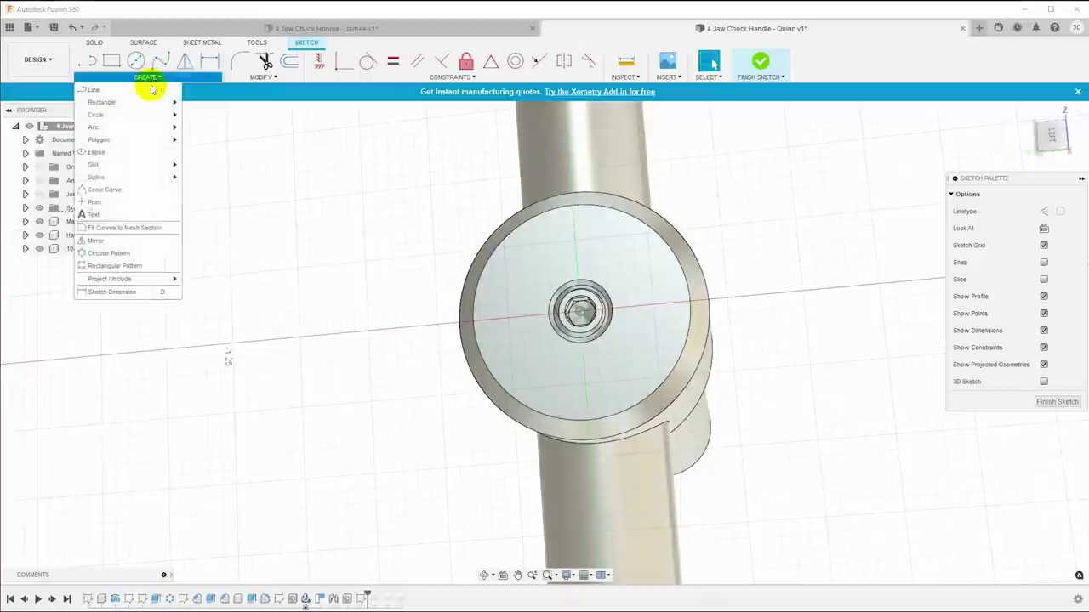
left_click(94, 215)
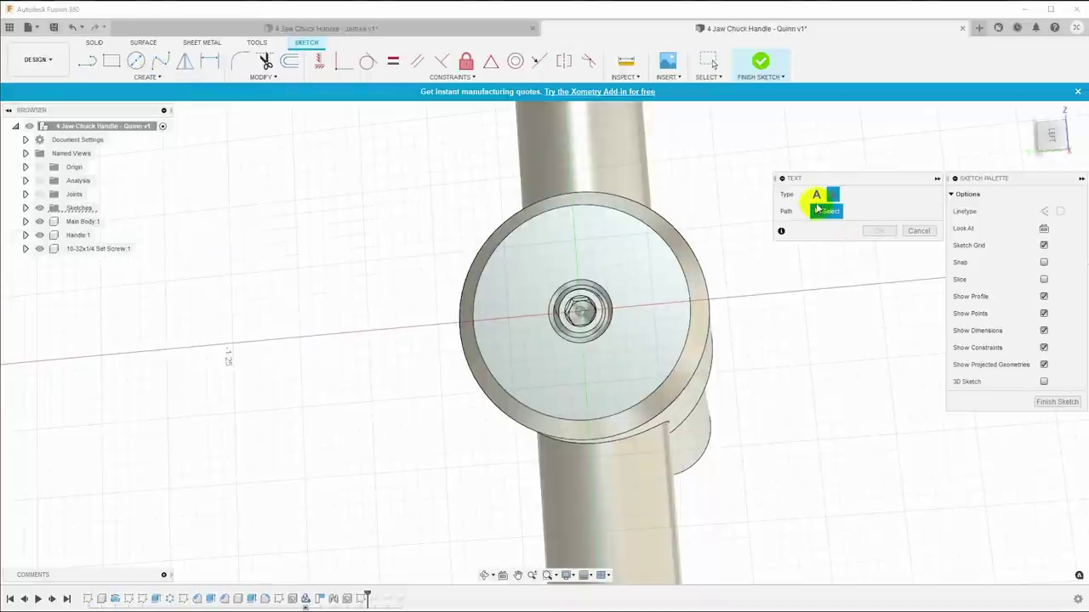
left_click(817, 195)
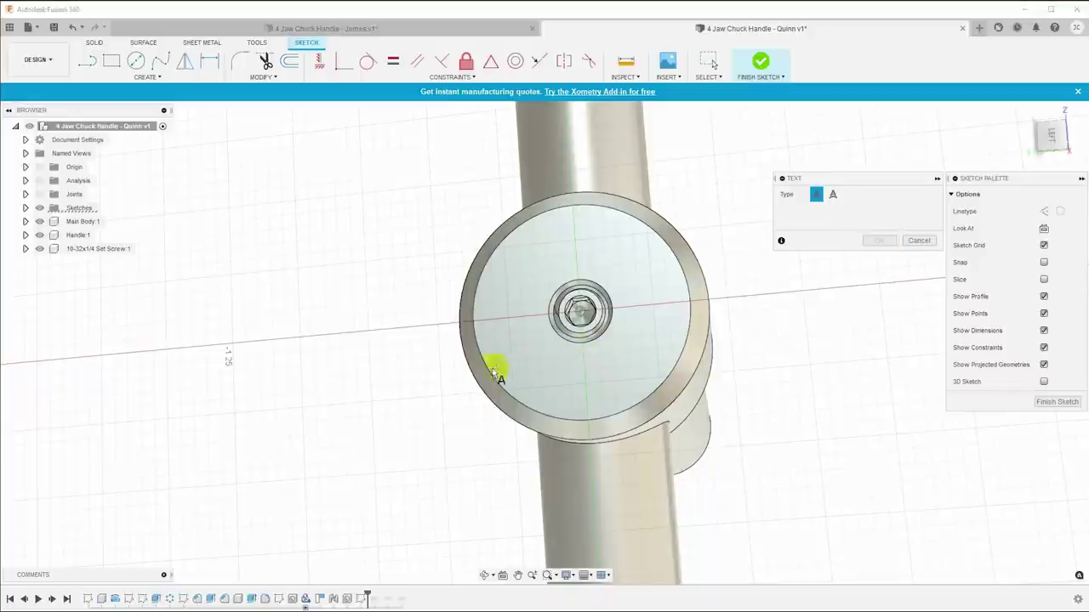
left_click(526, 366)
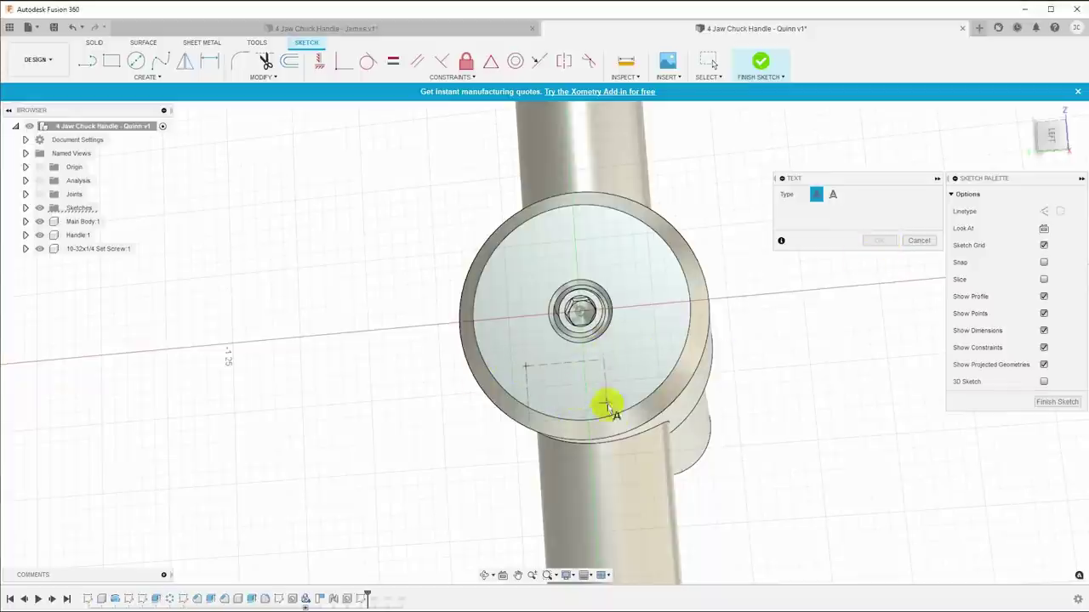
left_click(625, 438)
type("Q")
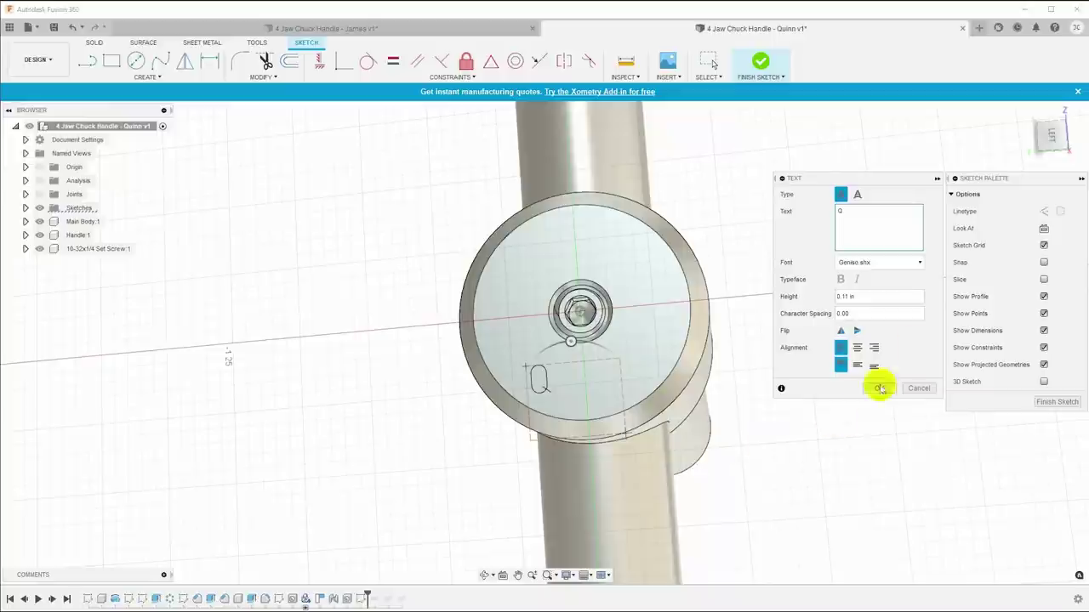
left_click(918, 262)
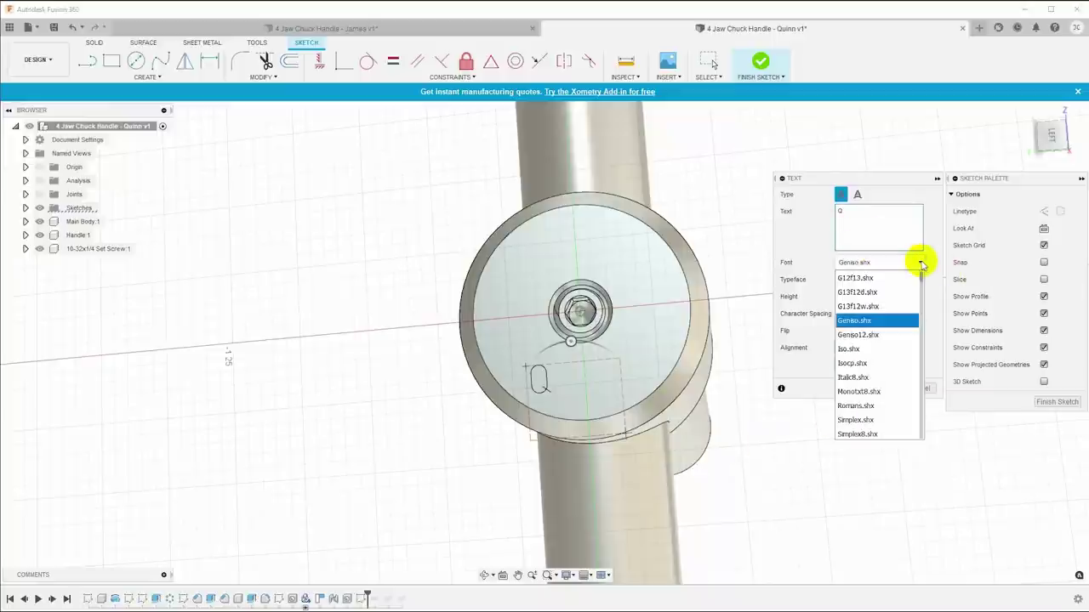
mouse_move(921, 291)
left_mouse_down()
mouse_move(924, 282)
mouse_move(923, 300)
left_mouse_up()
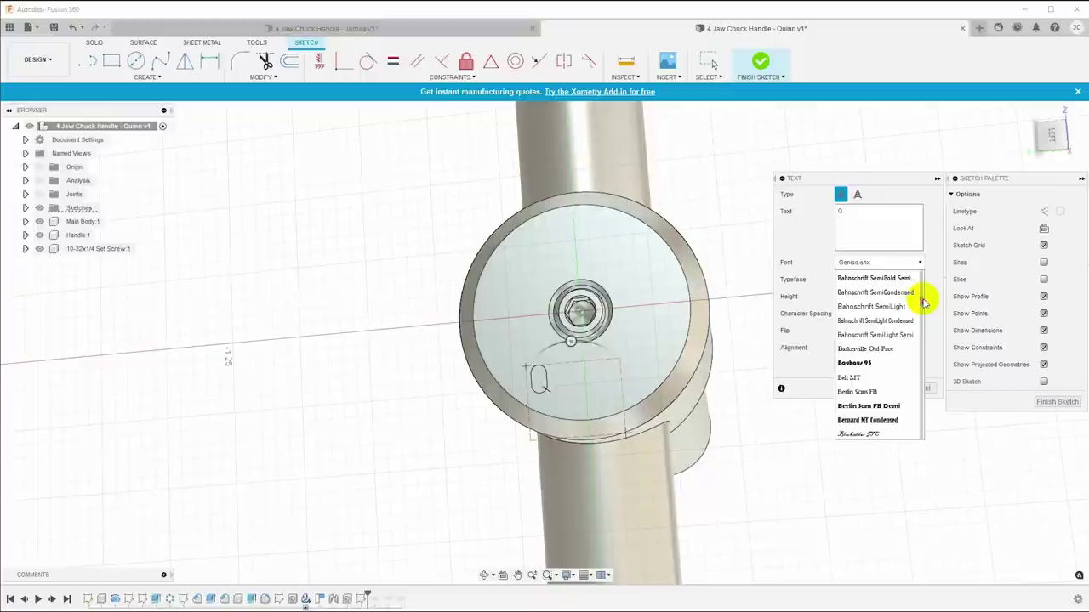
left_click(878, 349)
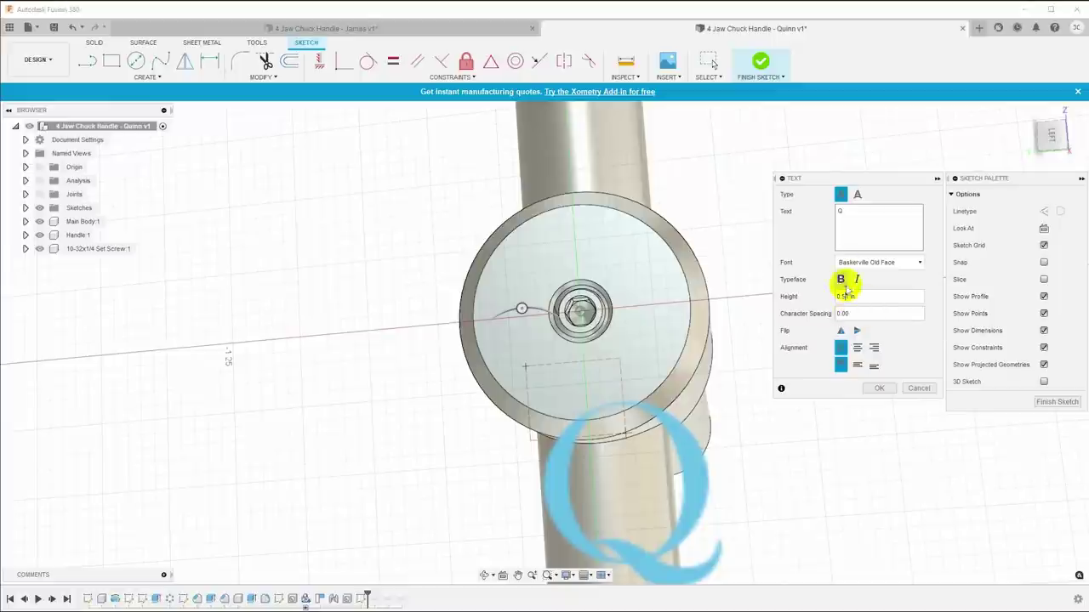
Place the Q on the disc face and make its typeface bold.
left_click(879, 388)
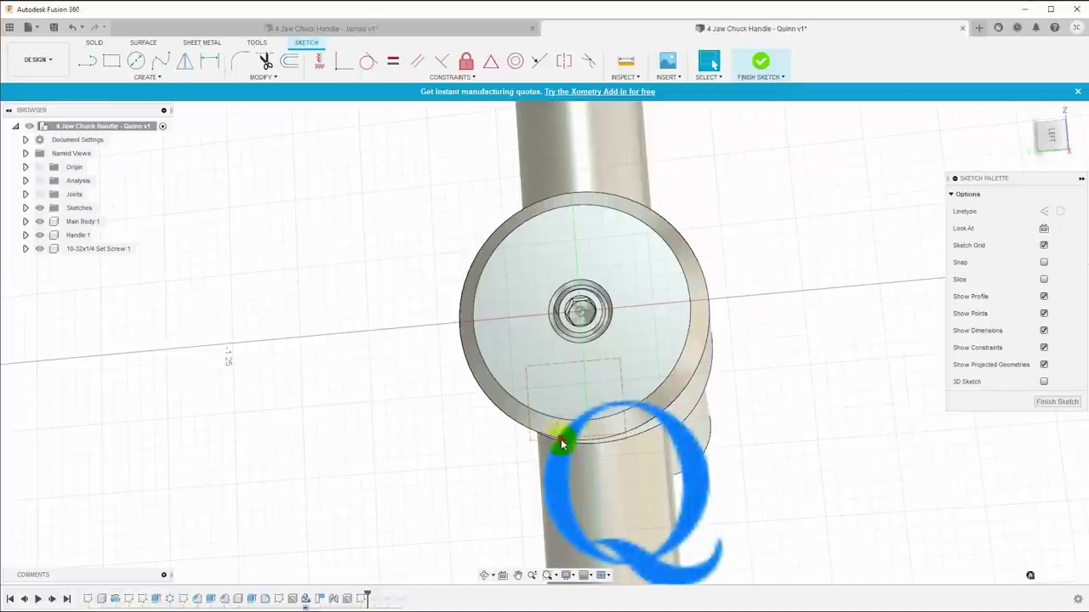
mouse_move(561, 443)
left_mouse_down()
mouse_move(525, 238)
mouse_move(510, 262)
left_mouse_up()
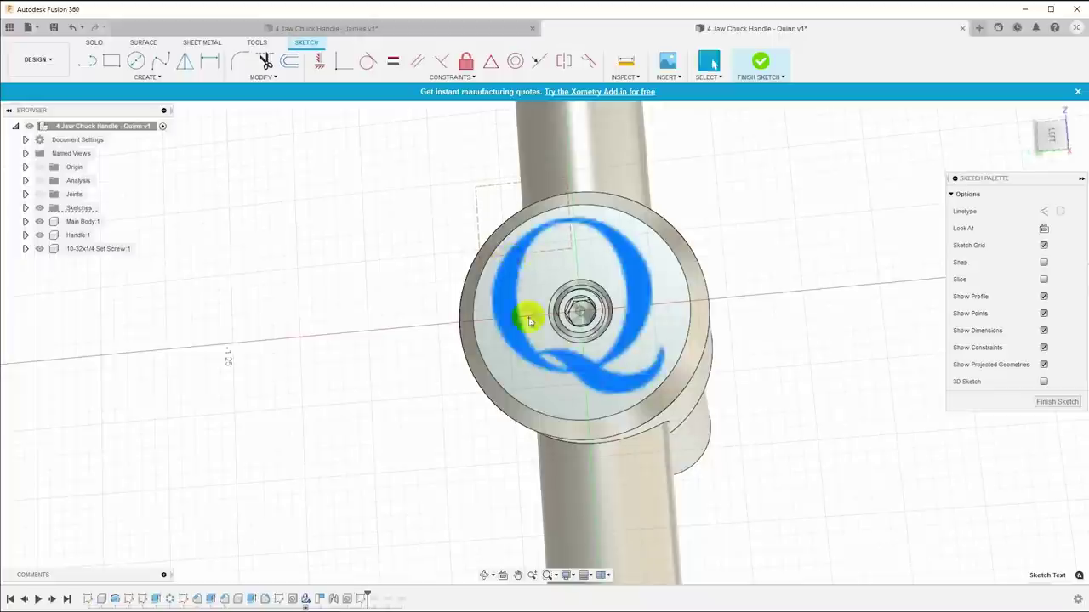
double_click(621, 379)
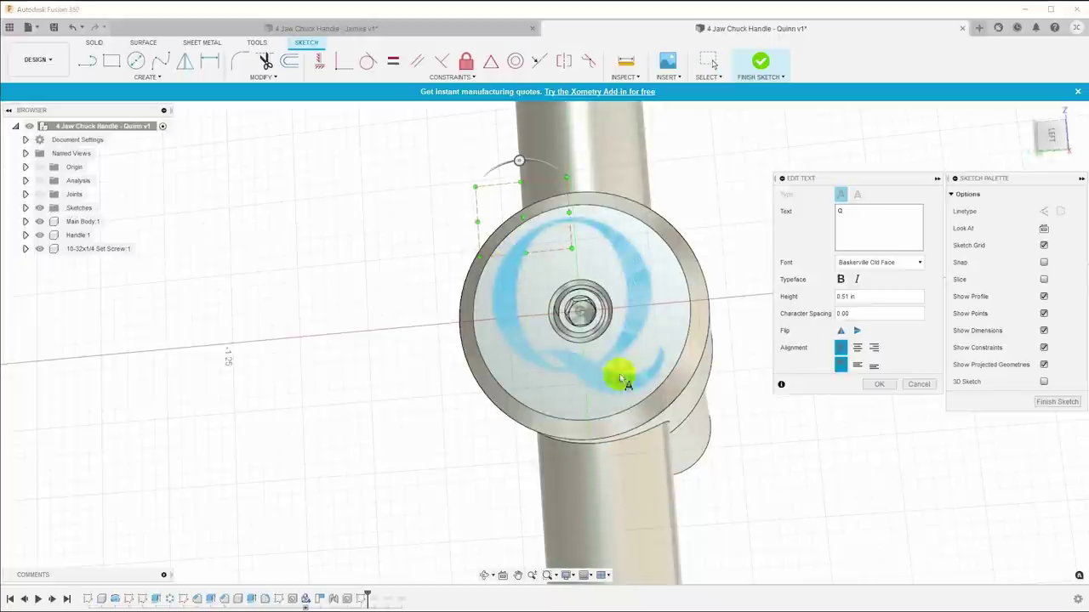
left_click(841, 280)
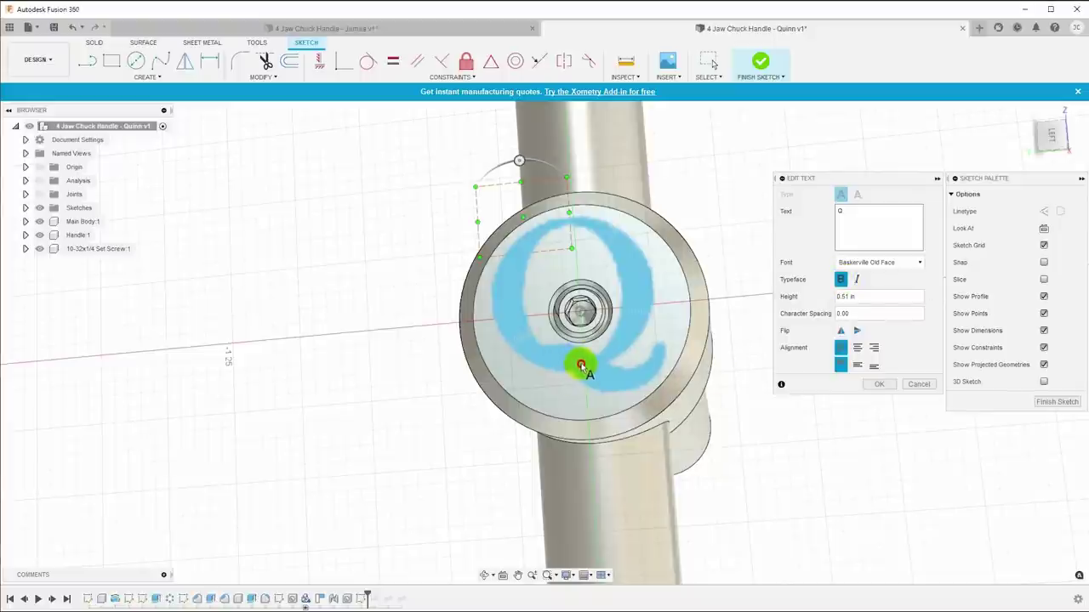
left_click(879, 384)
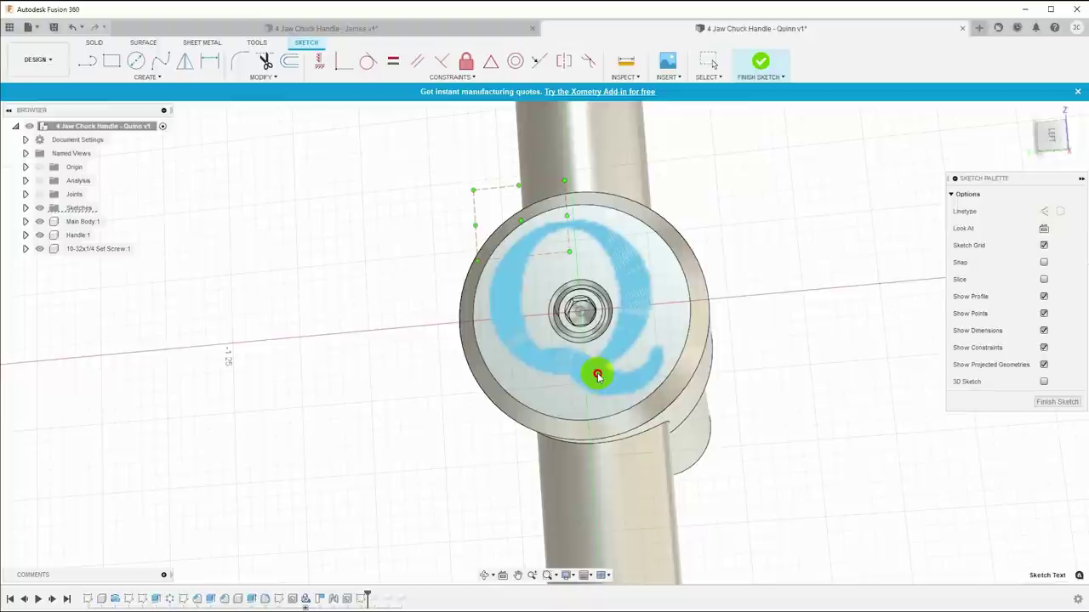
Explode the Q text into editable sketch curves.
left_click(598, 377)
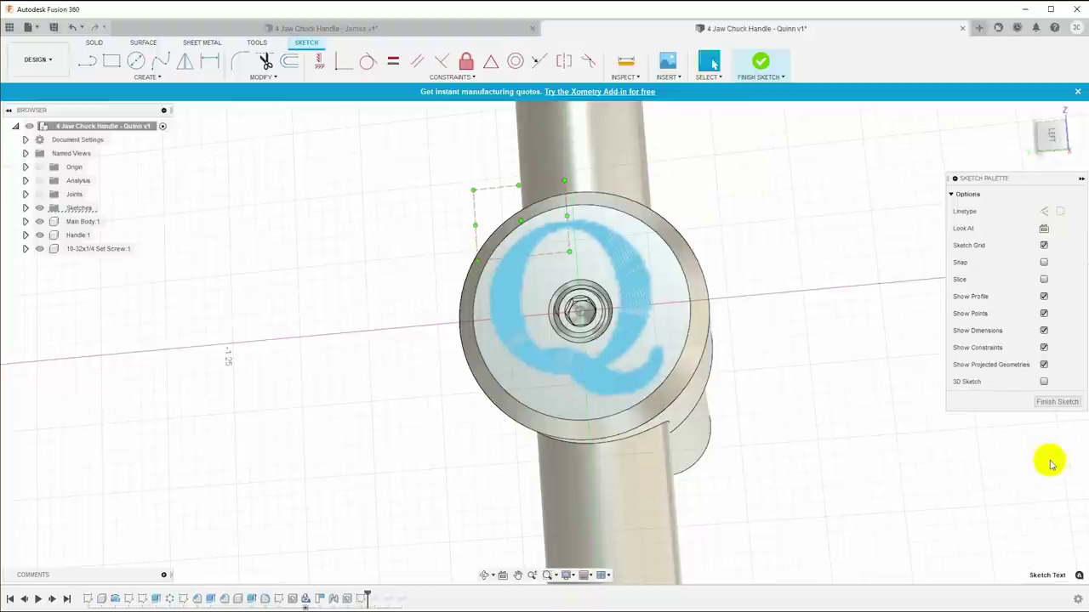
left_click(630, 325)
right_click(631, 324)
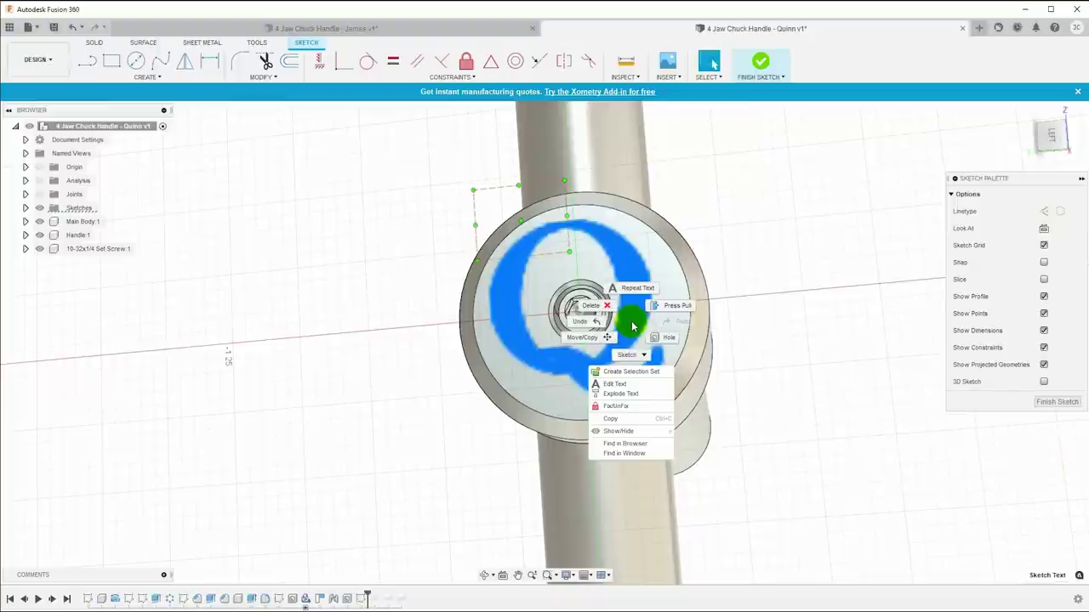
left_click(623, 394)
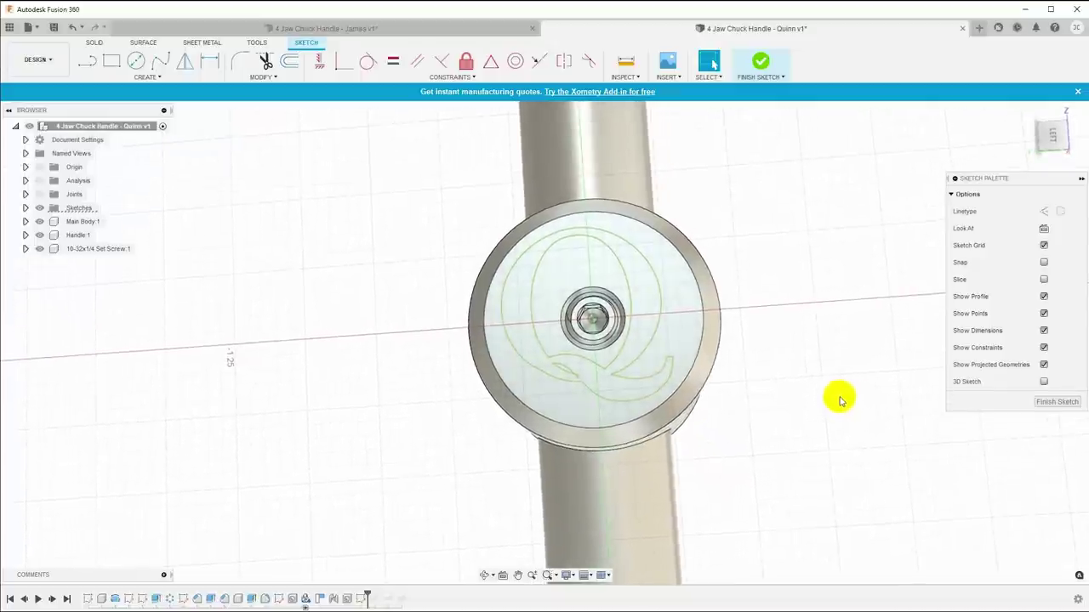
Zoom in on the Q's tail and trim away the overlapping curve section.
middle_click_drag(836, 397, 692, 311, "shift")
scroll(652, 391, "up", 5)
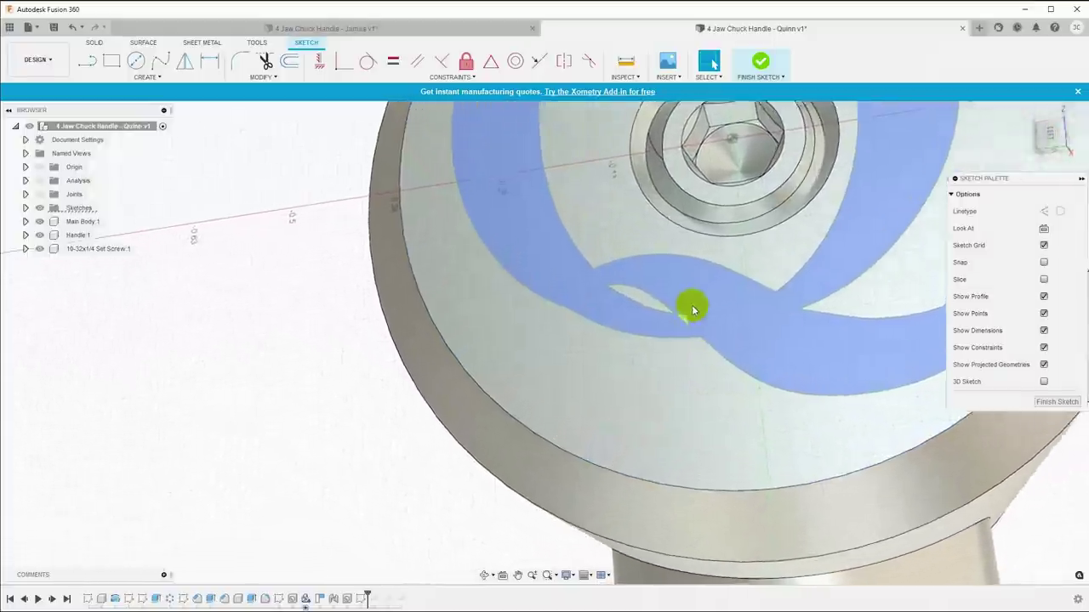
scroll(693, 310, "up", 5)
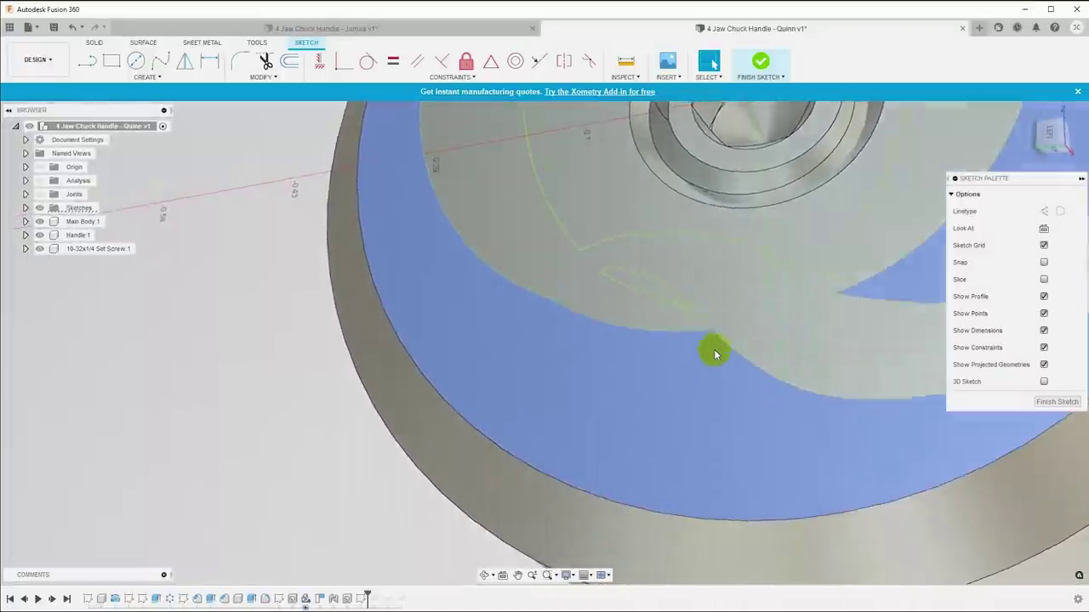
mouse_move(714, 354)
middle_mouse_down("shift")
mouse_move(720, 274)
mouse_move(679, 294)
middle_mouse_up("shift")
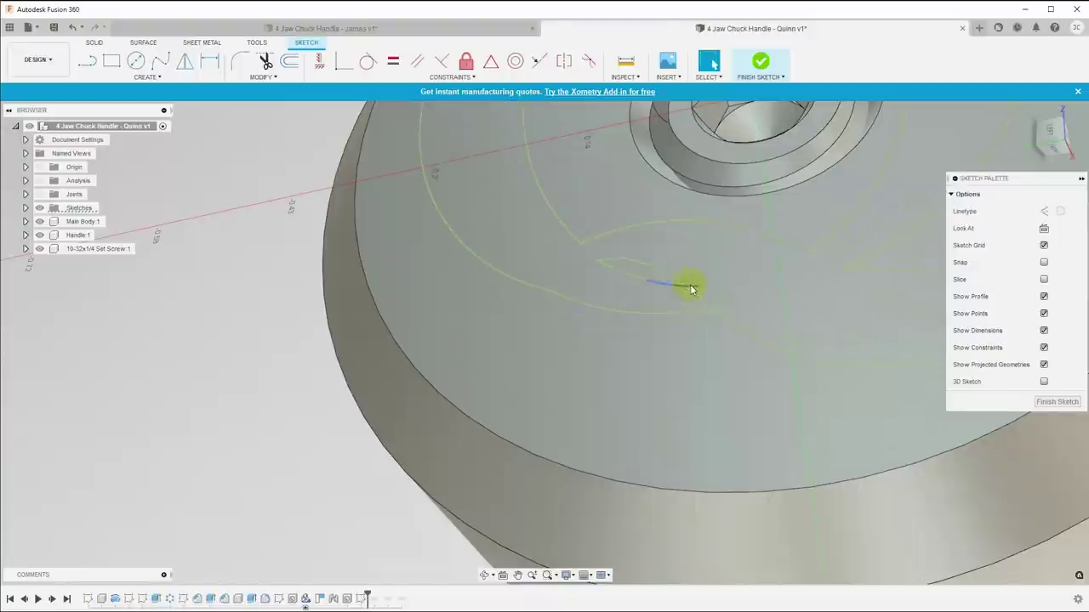
left_click(276, 79)
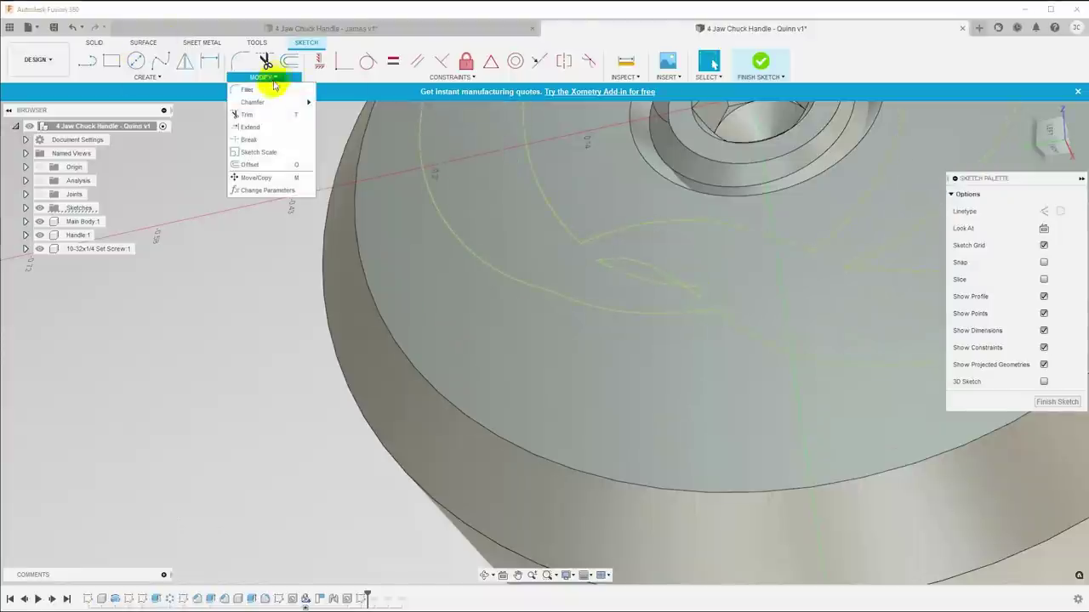
left_click(255, 112)
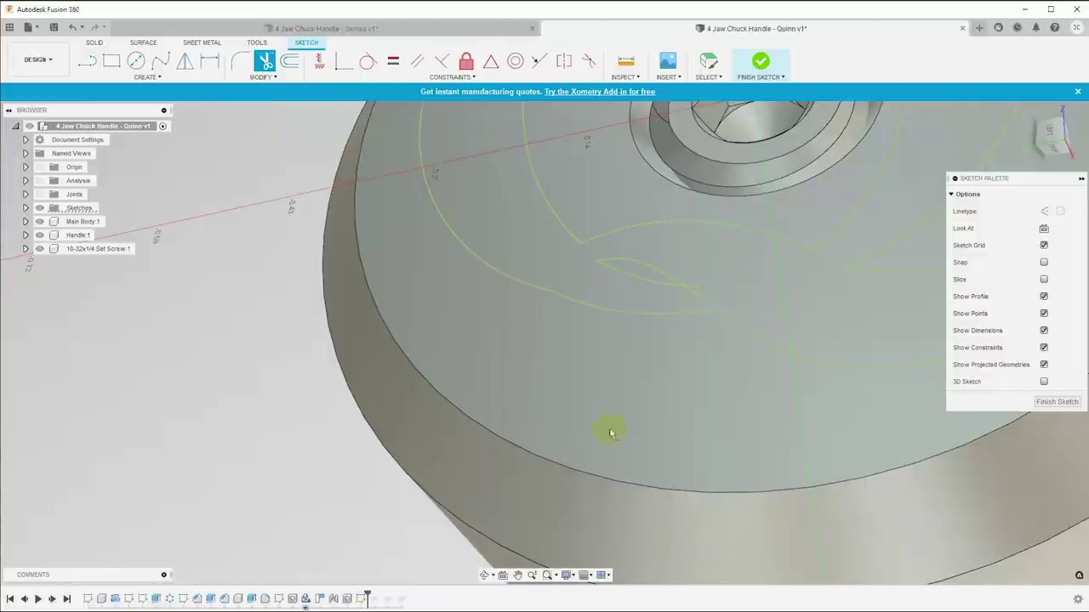
left_click(691, 289)
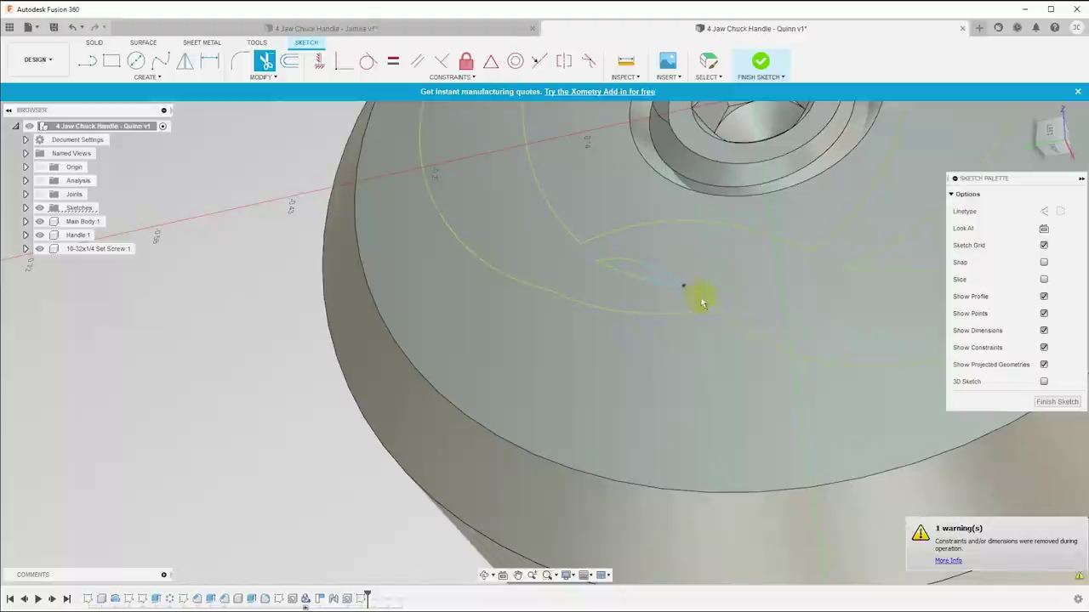
Trim the leftover stray line in the tail and finish the Q sketch.
middle_click_drag(697, 296, 650, 277, "shift")
mouse_move(684, 310)
middle_mouse_down("shift")
mouse_move(814, 260)
mouse_move(783, 257)
mouse_move(790, 283)
middle_mouse_up("shift")
scroll(790, 281, "down", 3)
scroll(787, 280, "up", 10)
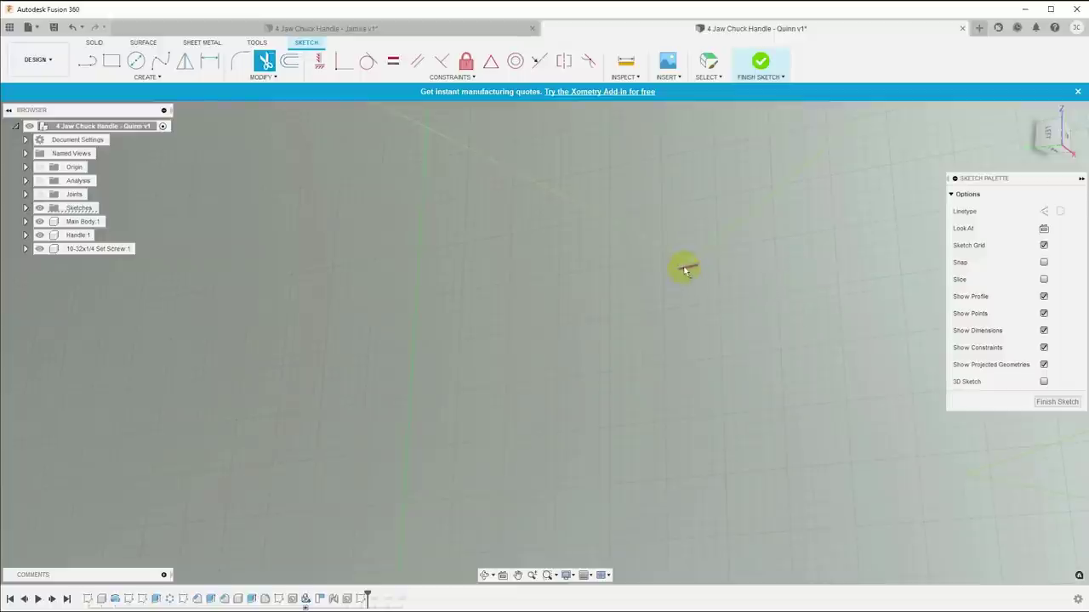
middle_click_drag(686, 269, 692, 267, "shift")
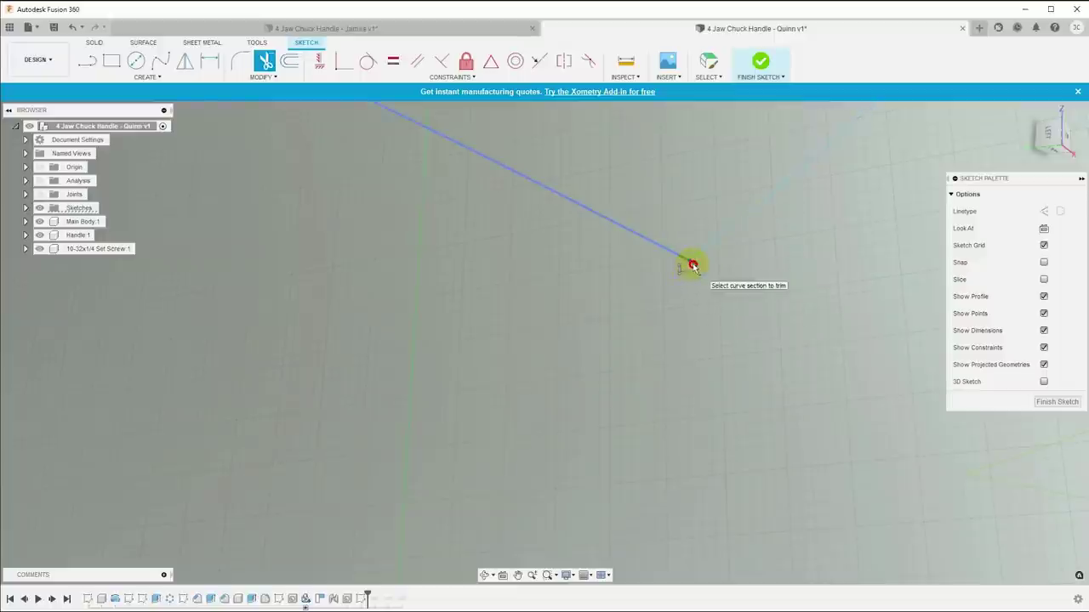
left_click(692, 266)
scroll(724, 333, "down", 5)
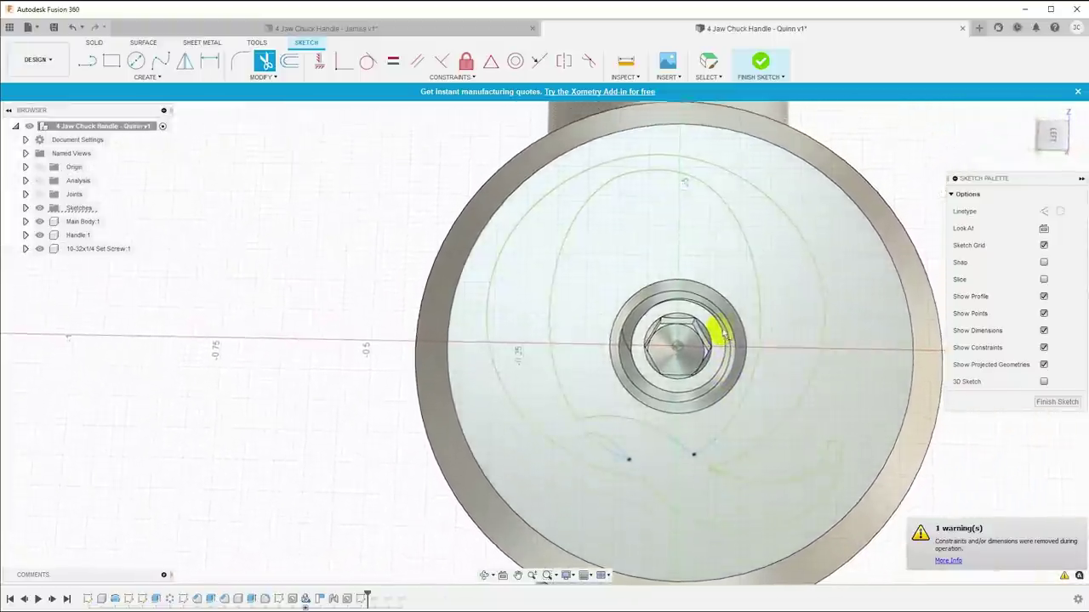
left_click(1053, 404)
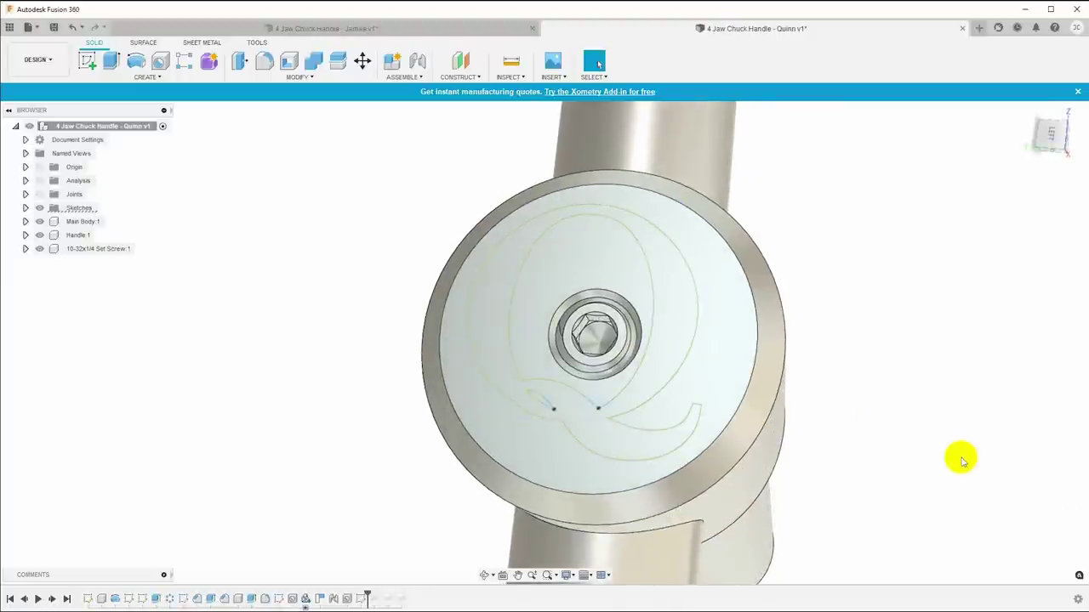
Move the Quinn handle into the Manufacture workspace and bring up the Setup menu.
left_click(39, 60)
left_click(38, 187)
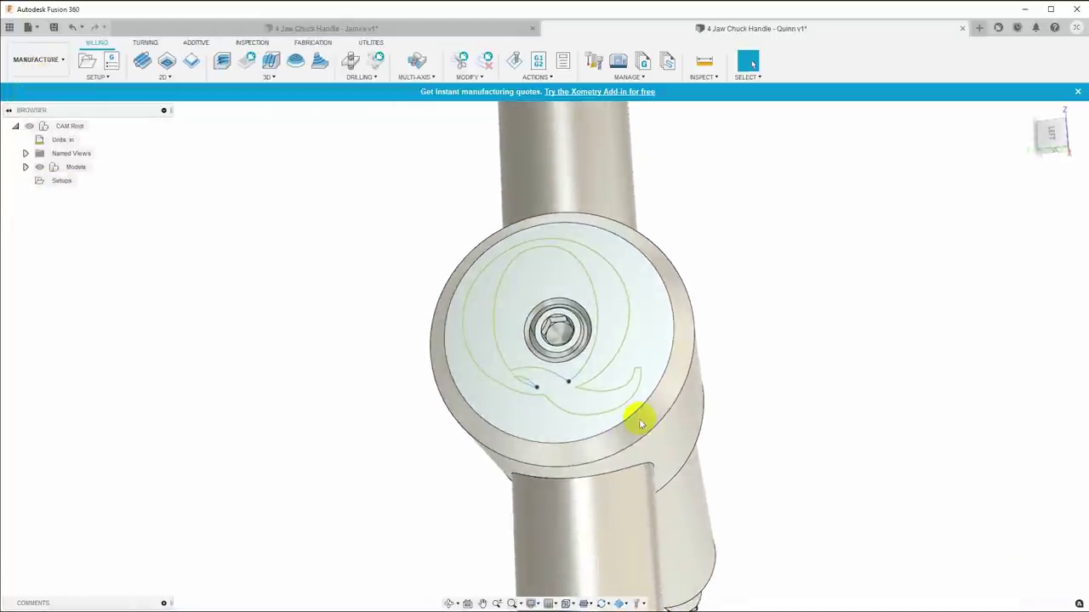
left_click(102, 83)
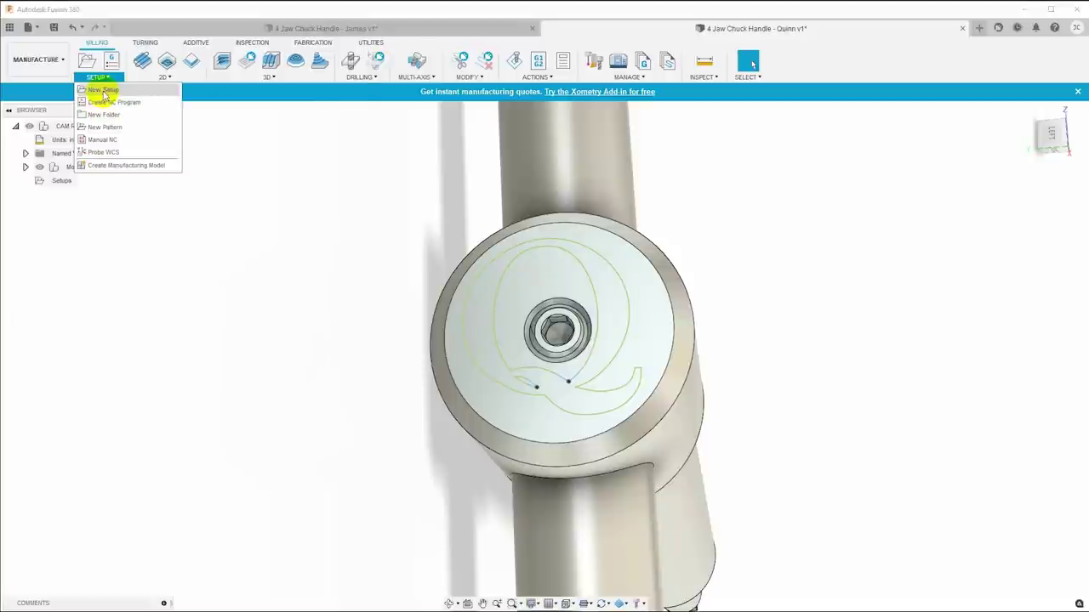
Create a new milling setup using the handle body as model and as 'From solid' stock.
left_click(101, 94)
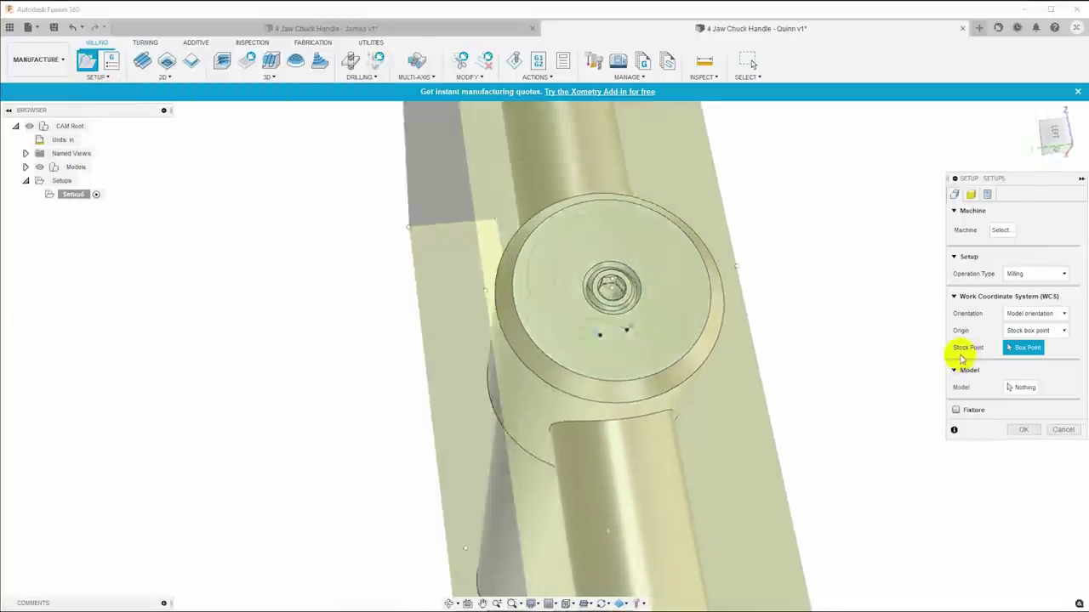
left_click(1021, 387)
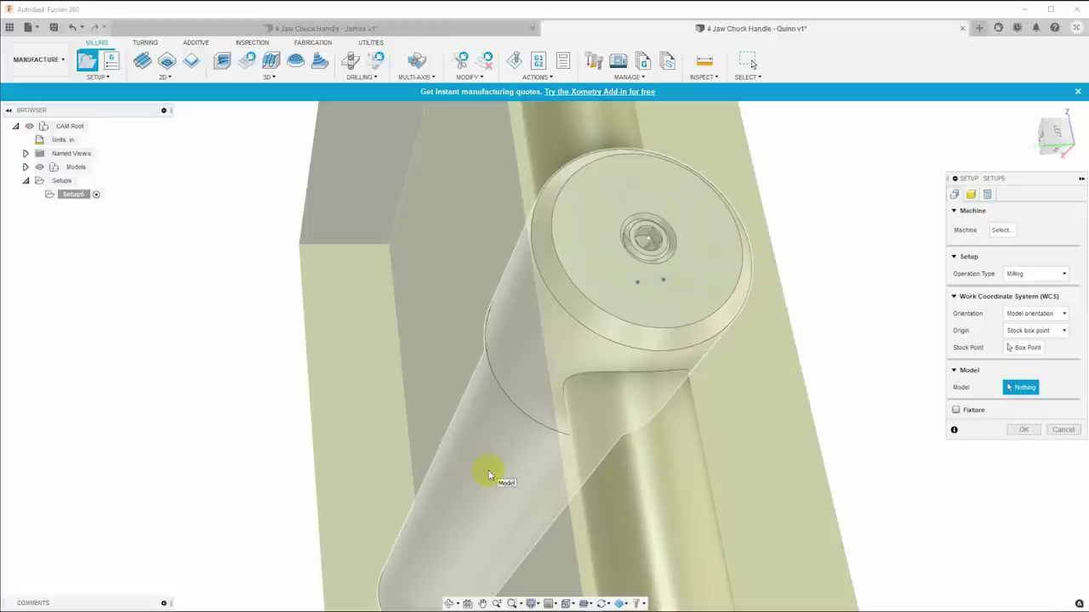
left_click(489, 473)
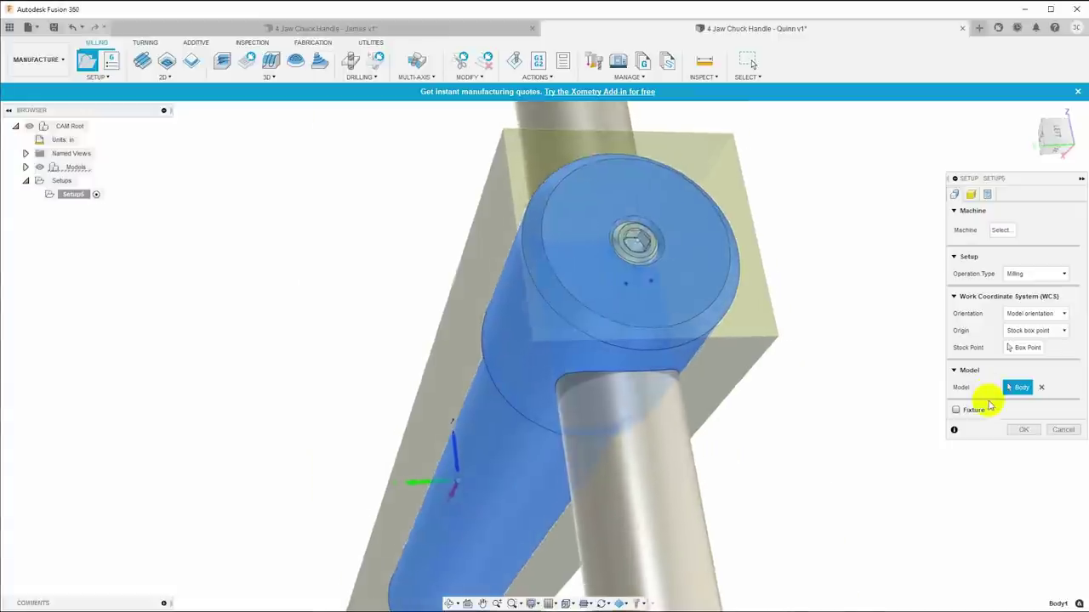
left_click(970, 194)
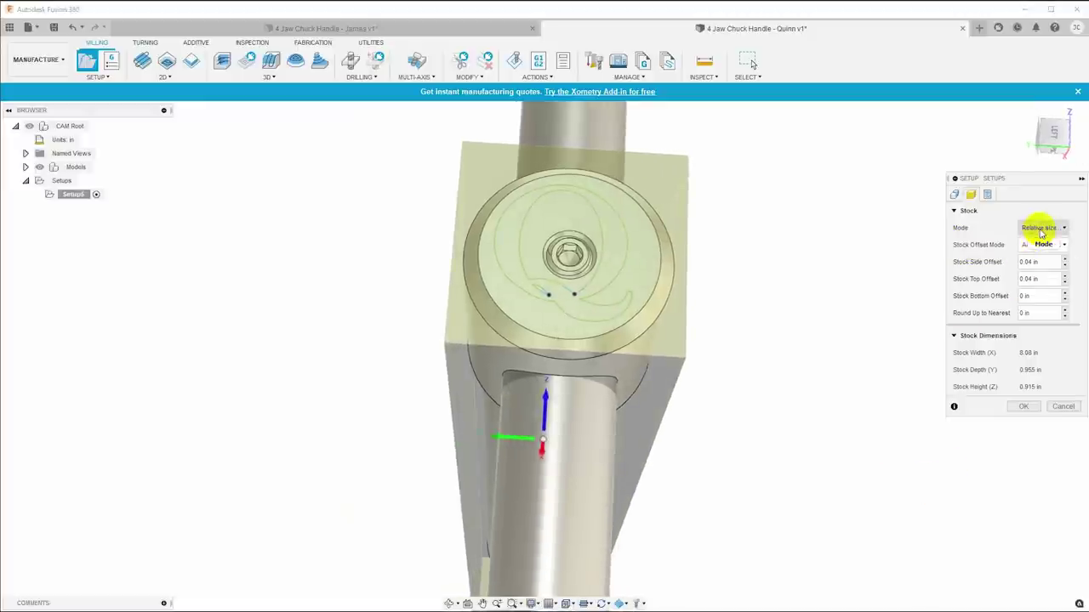
left_click(1039, 228)
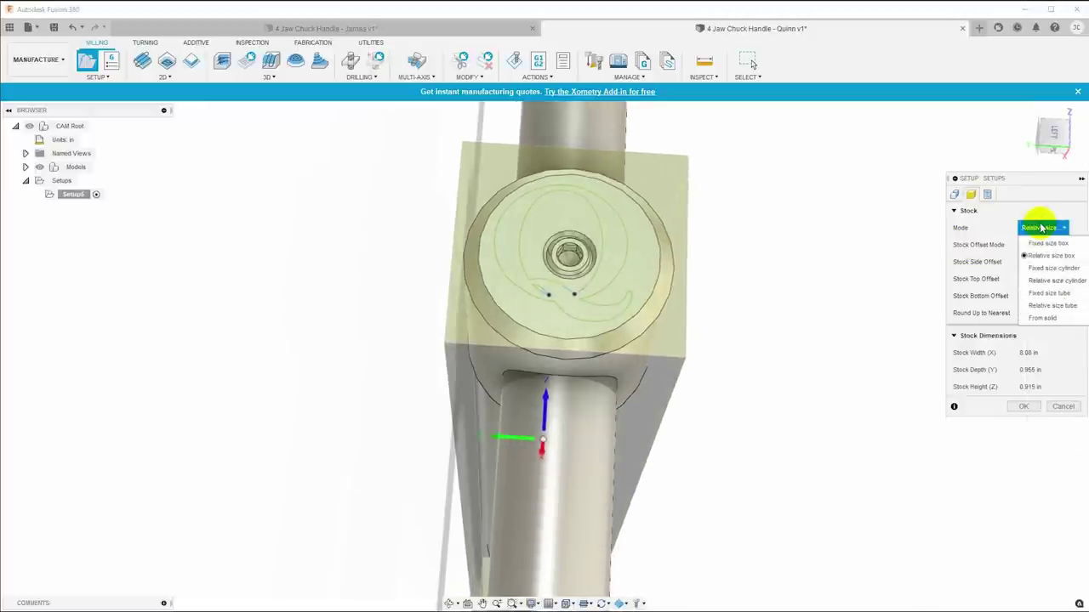
left_click(1043, 318)
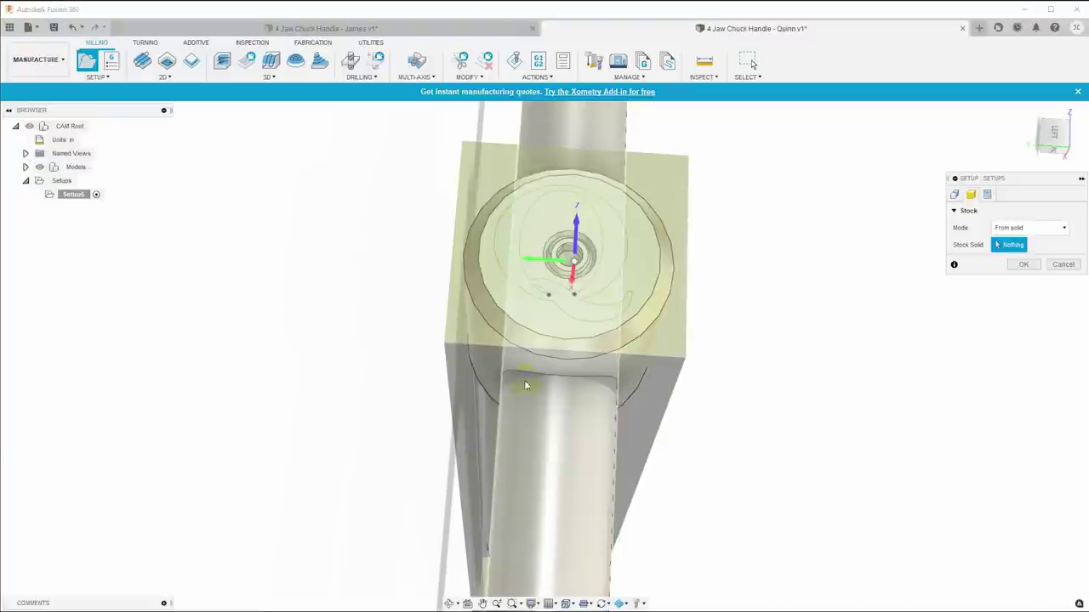
left_click(494, 364)
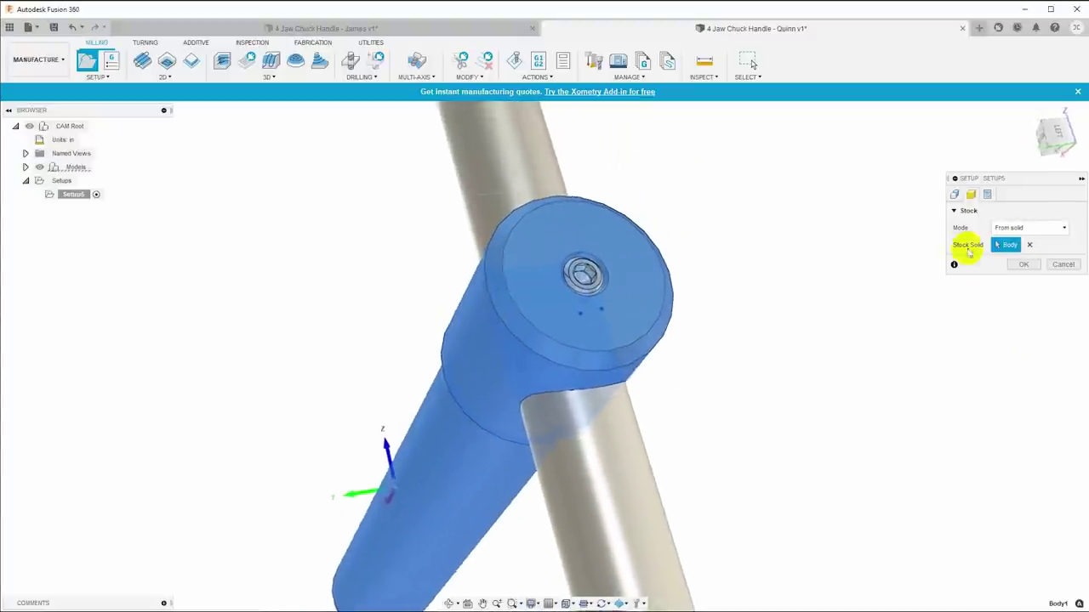
left_click(955, 194)
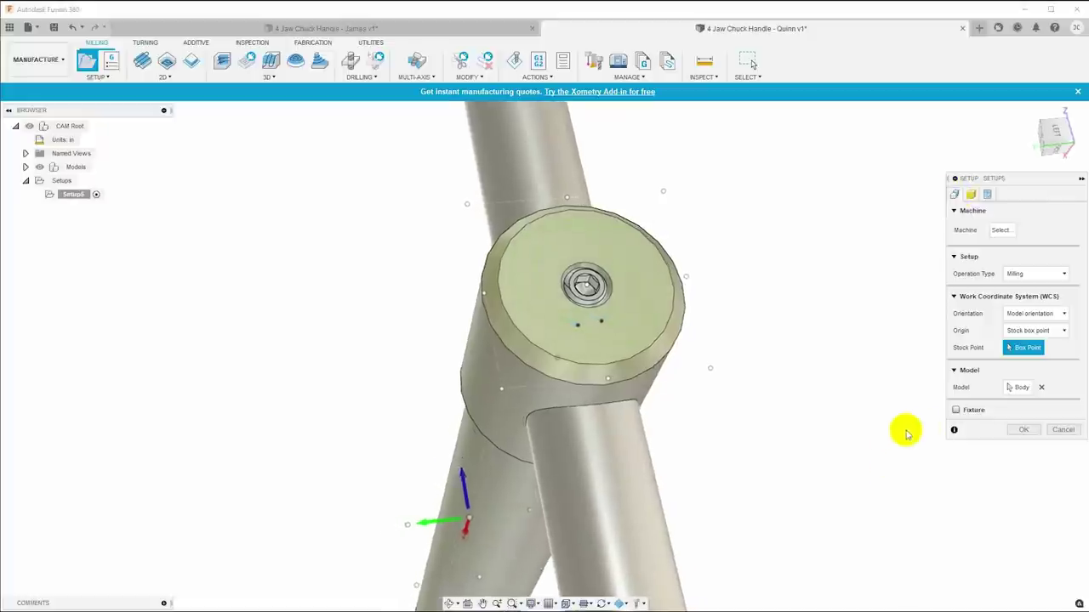
Add the slanted arm and centre body as fixtures and align the Z axis to the top face.
left_click(957, 412)
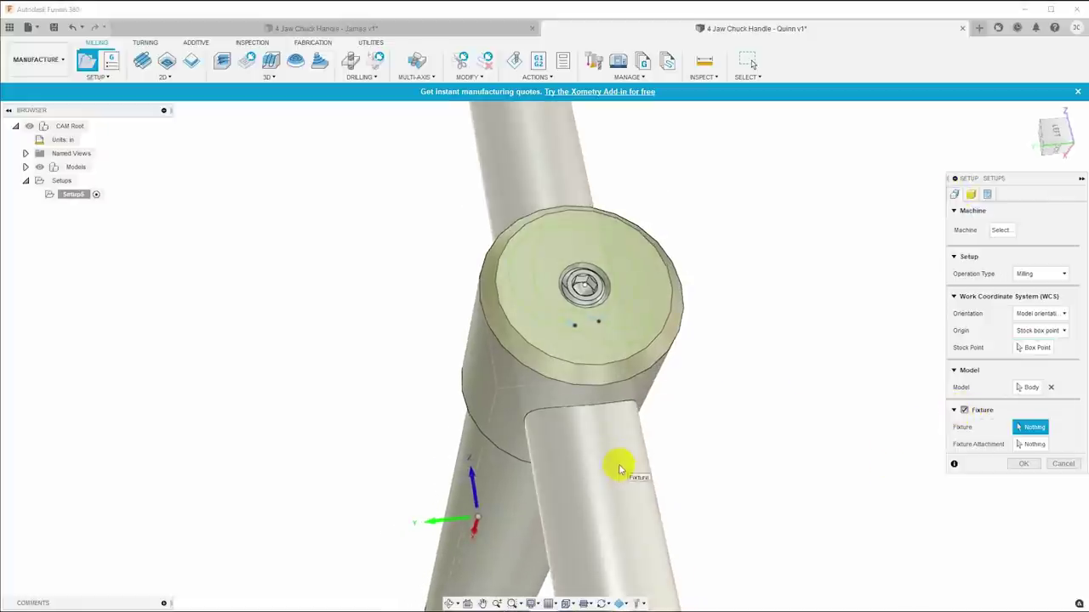
left_click(578, 230)
left_click(595, 299)
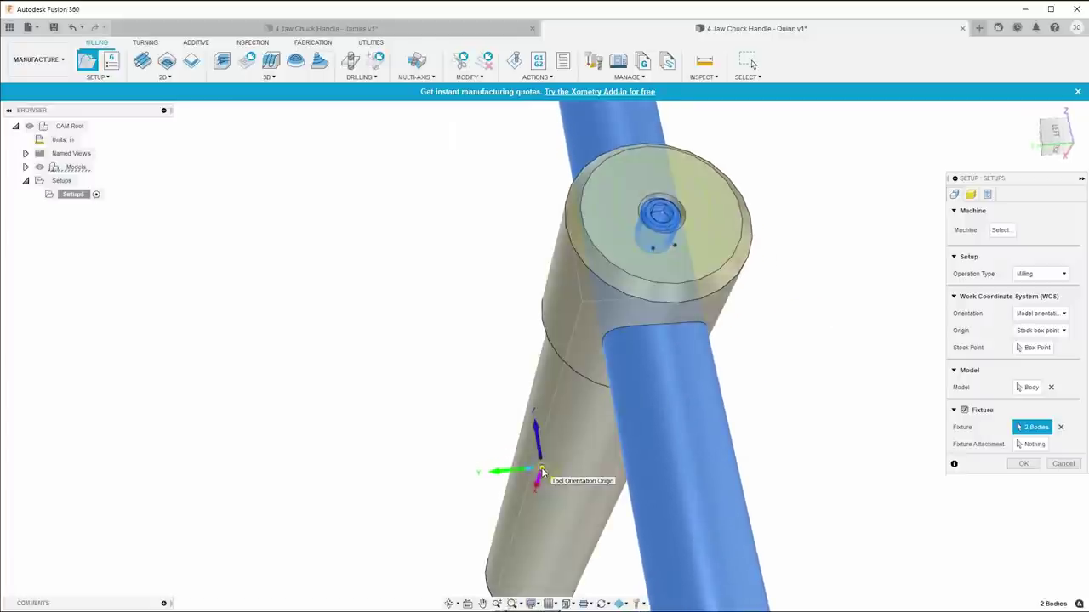
left_click(541, 473)
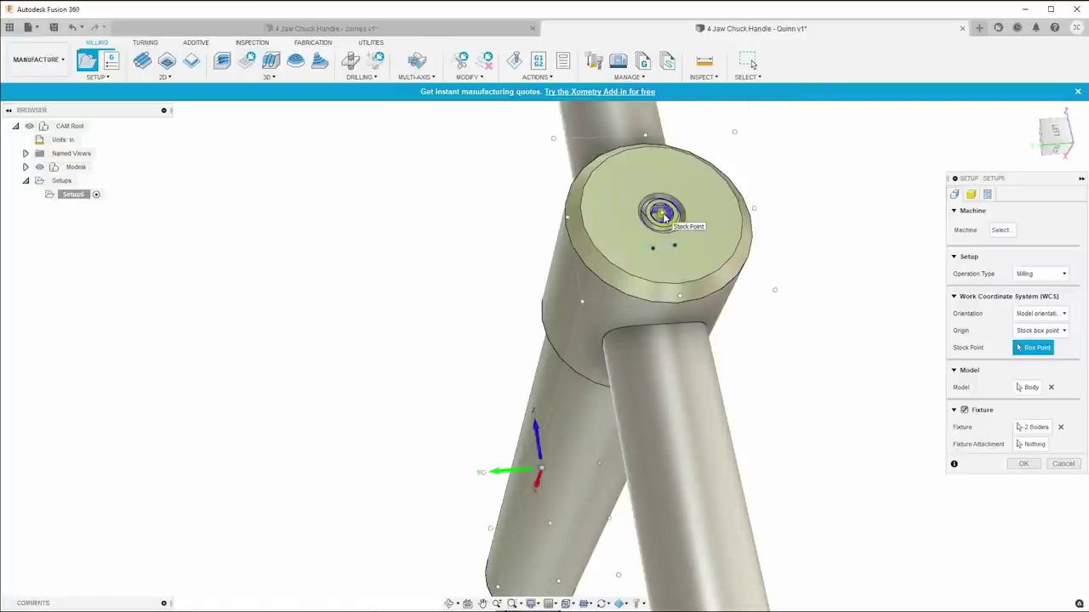
middle_click_drag(668, 219, 524, 197, "shift")
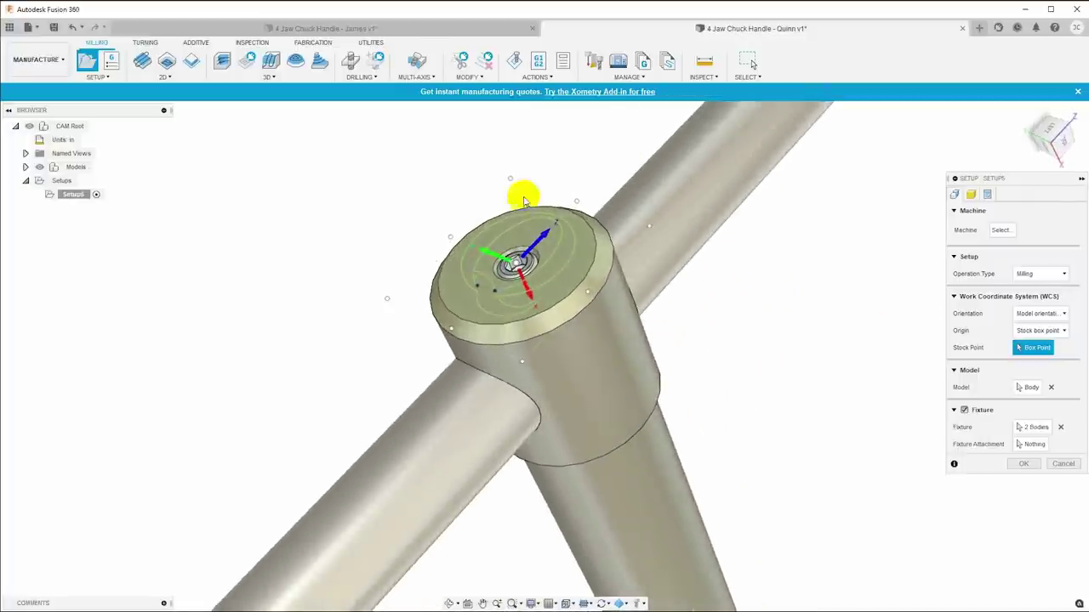
left_click(531, 253)
left_click(561, 288)
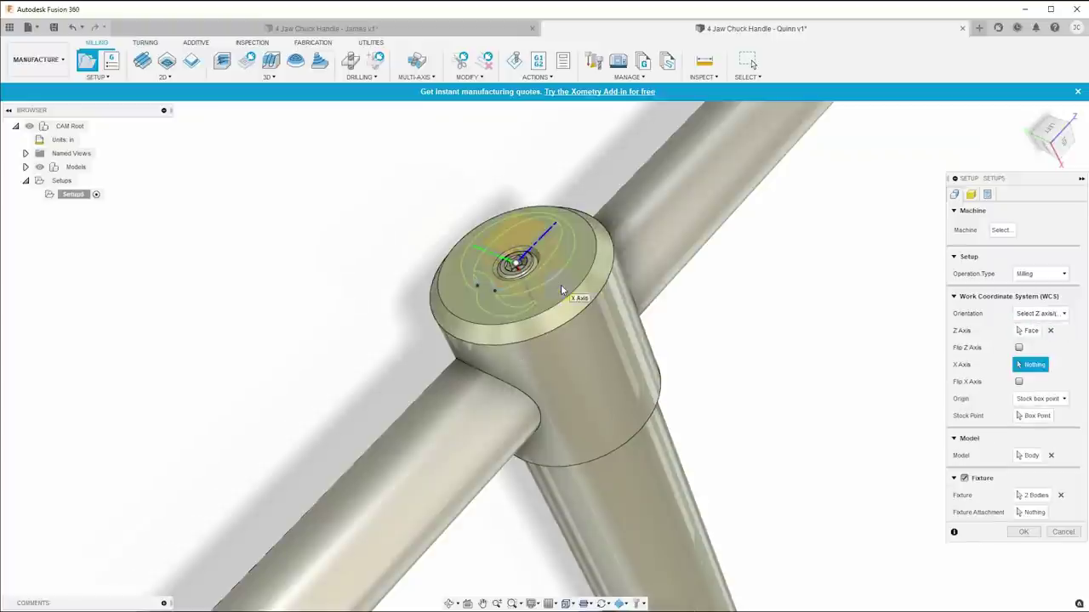
middle_click_drag(828, 332, 594, 221, "shift")
left_click(512, 495)
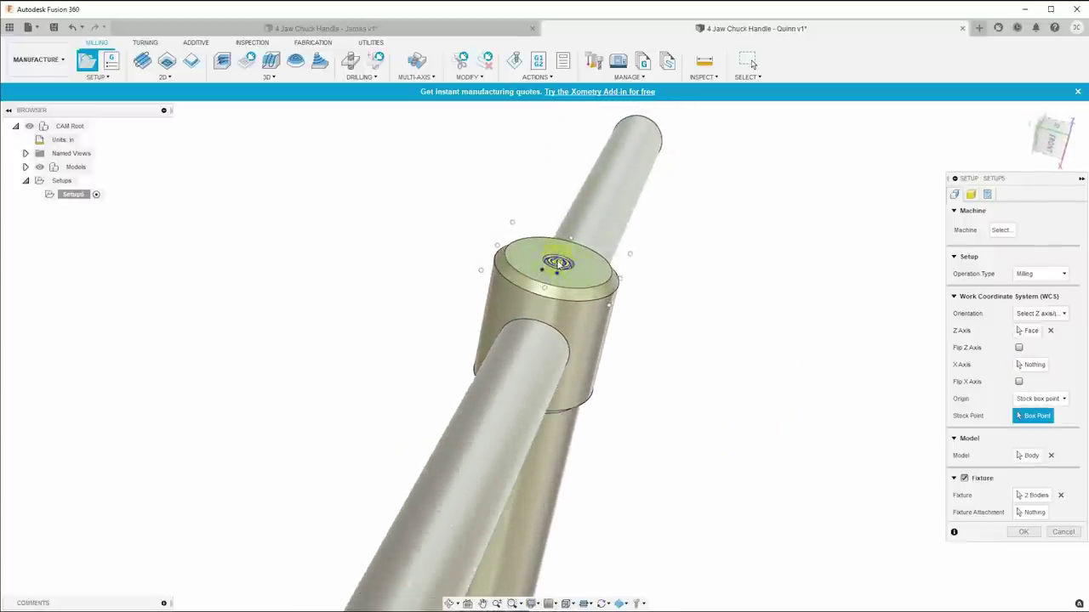
Set the origin to a model box point on the top face, confirm the setup, and view the engraver page.
left_click(1013, 417)
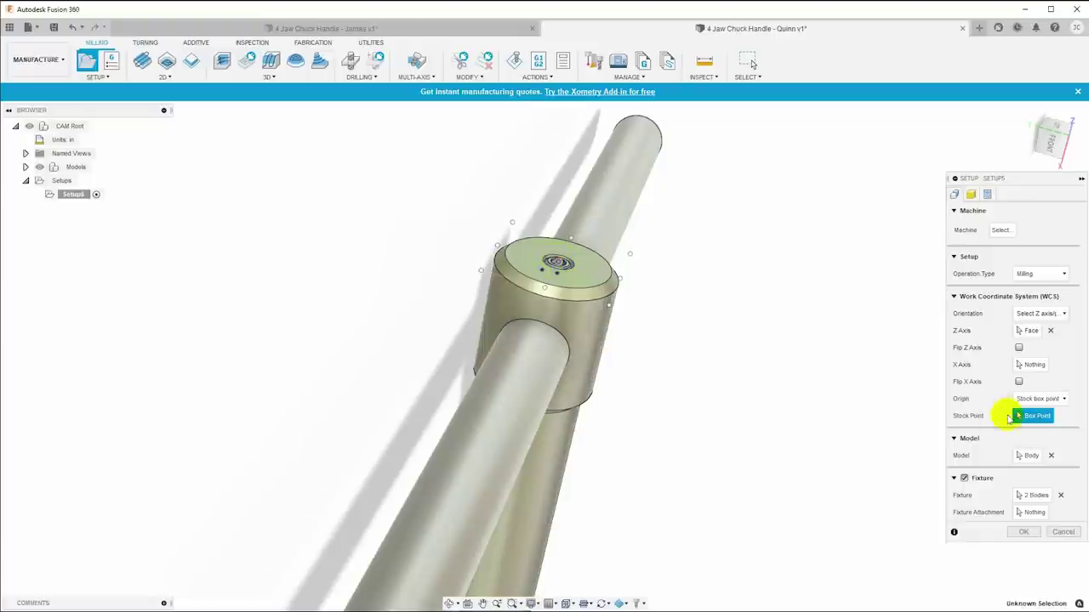
left_click(1041, 399)
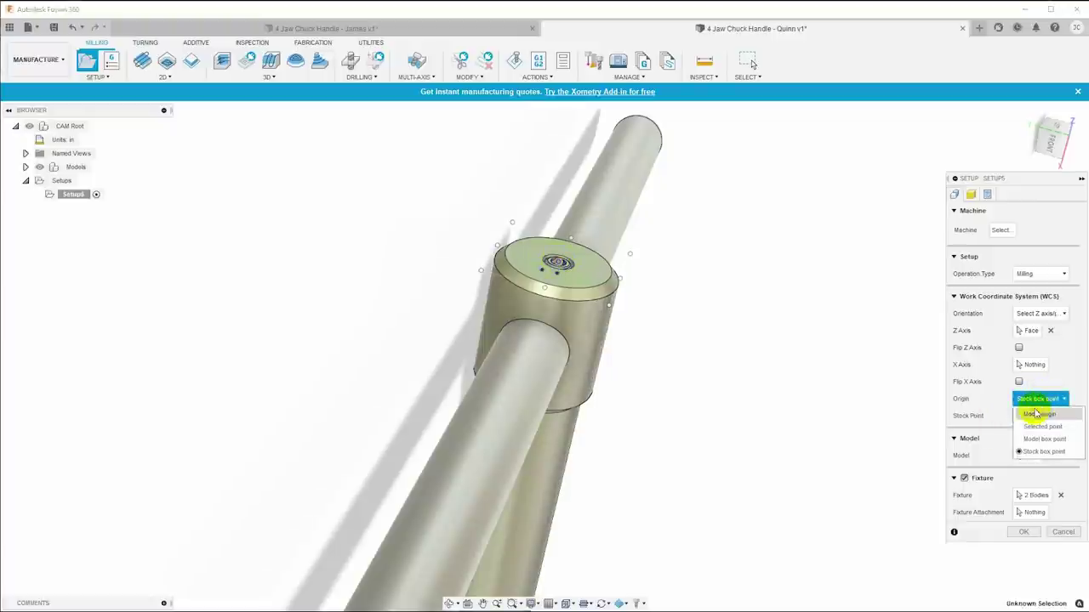
left_click(1044, 438)
middle_click_drag(816, 438, 499, 401, "shift")
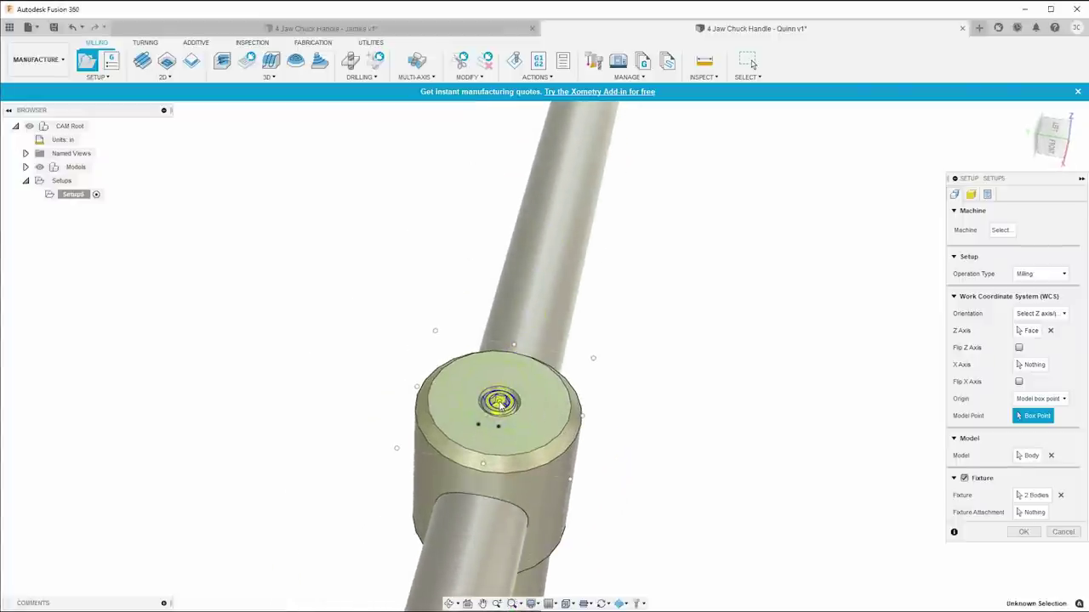
middle_click_drag(499, 400, 658, 315, "shift")
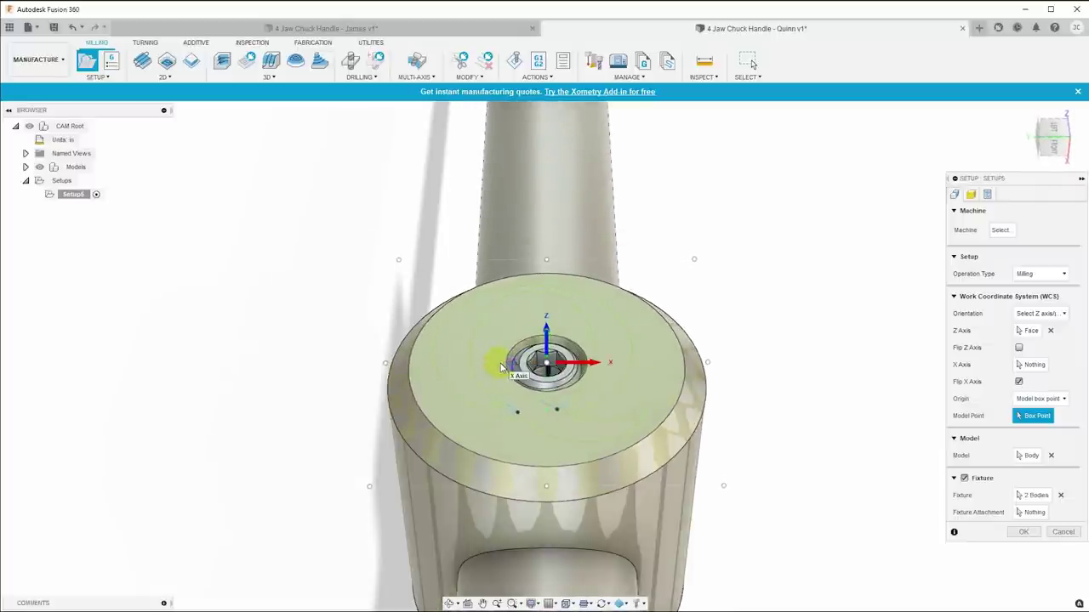
middle_click_drag(630, 368, 772, 253, "shift")
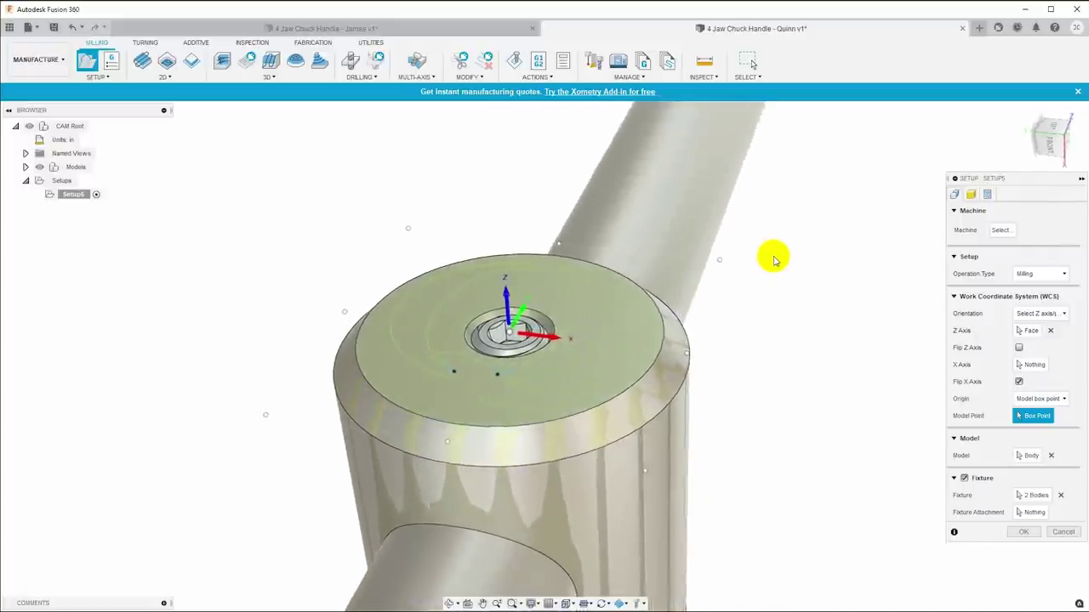
left_click(1025, 533)
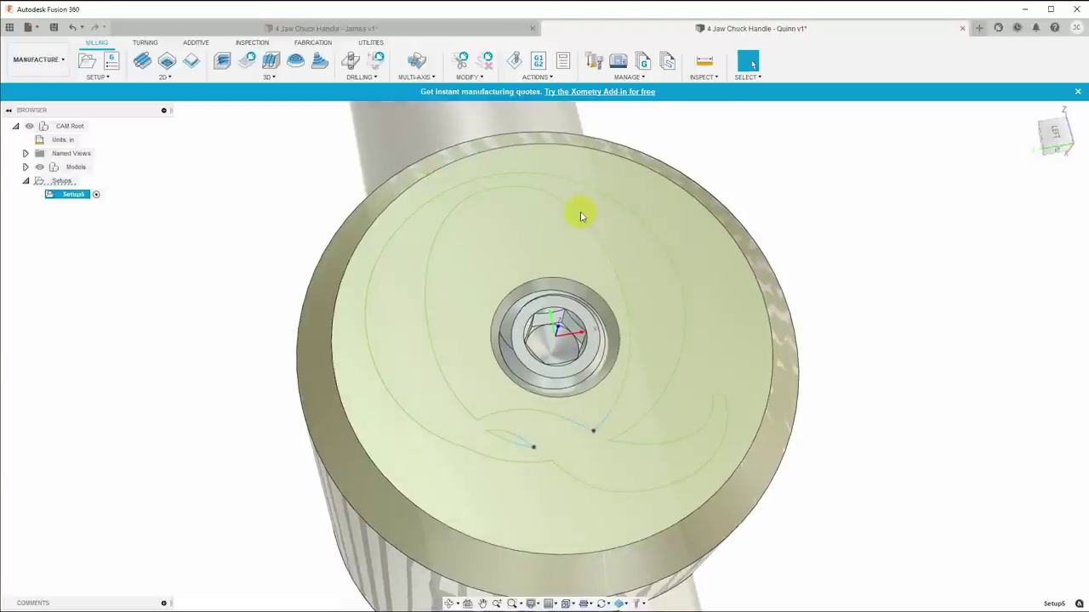
key("alt+Tab")
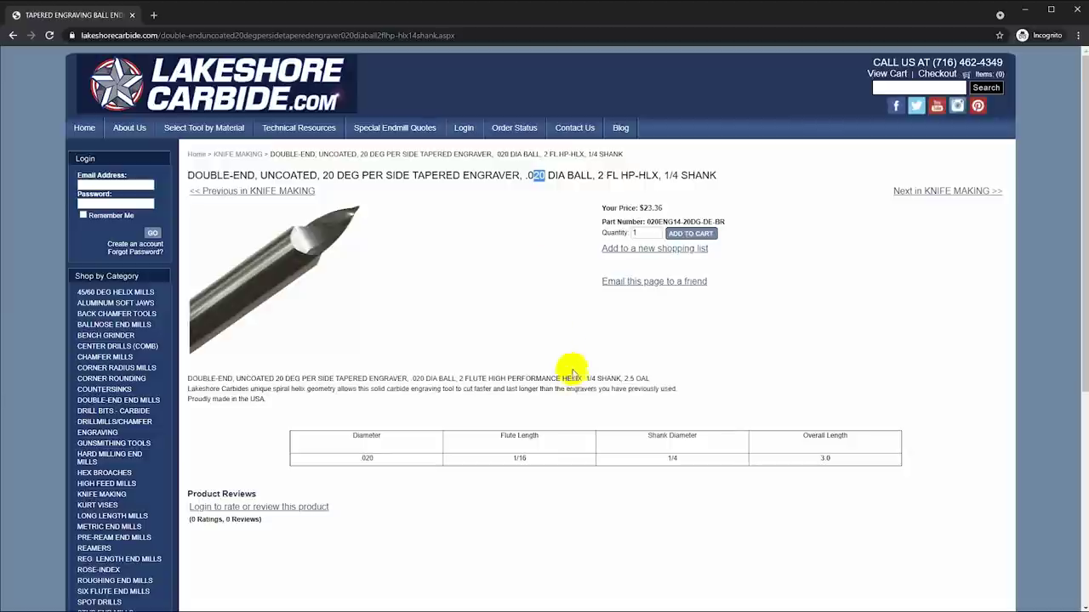
mouse_move(352, 213)
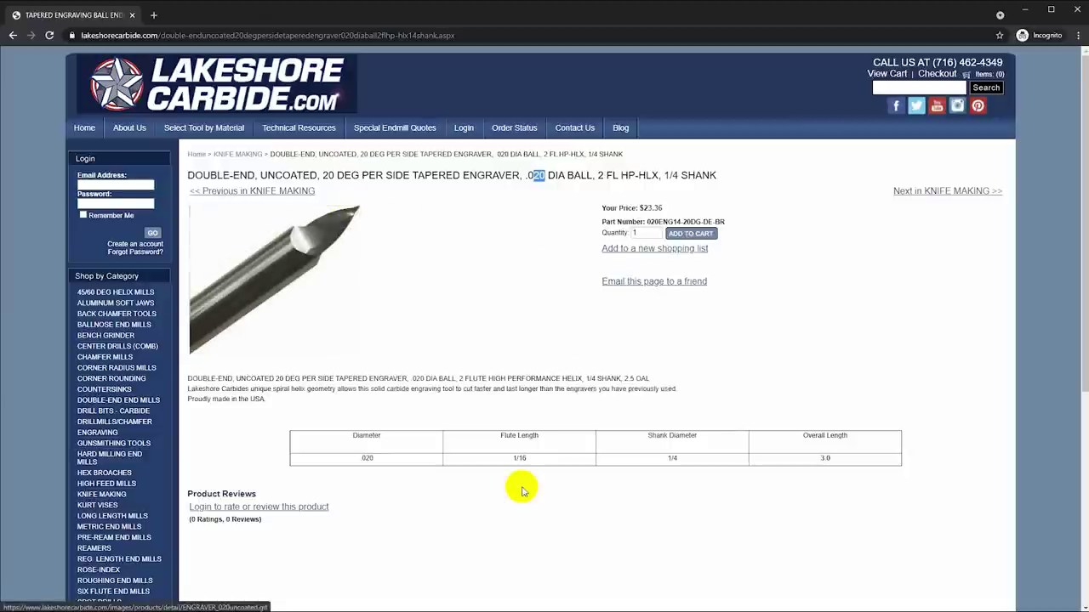
key("alt+Tab")
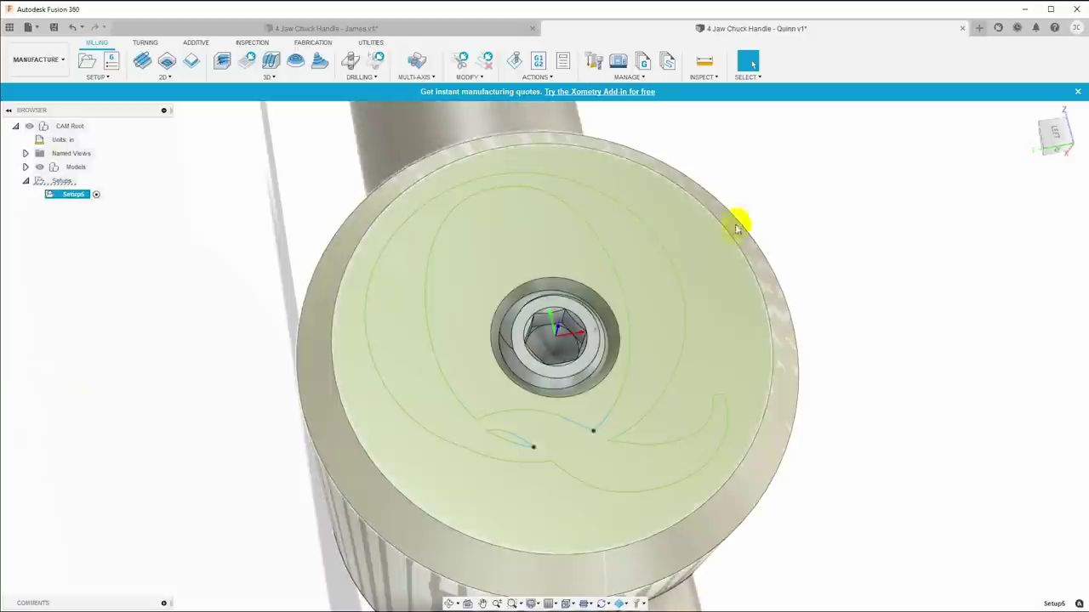
Open tool 31, the 20 Degree Engraver, and check its Lakeshore Carbide description and product link.
left_click(592, 61)
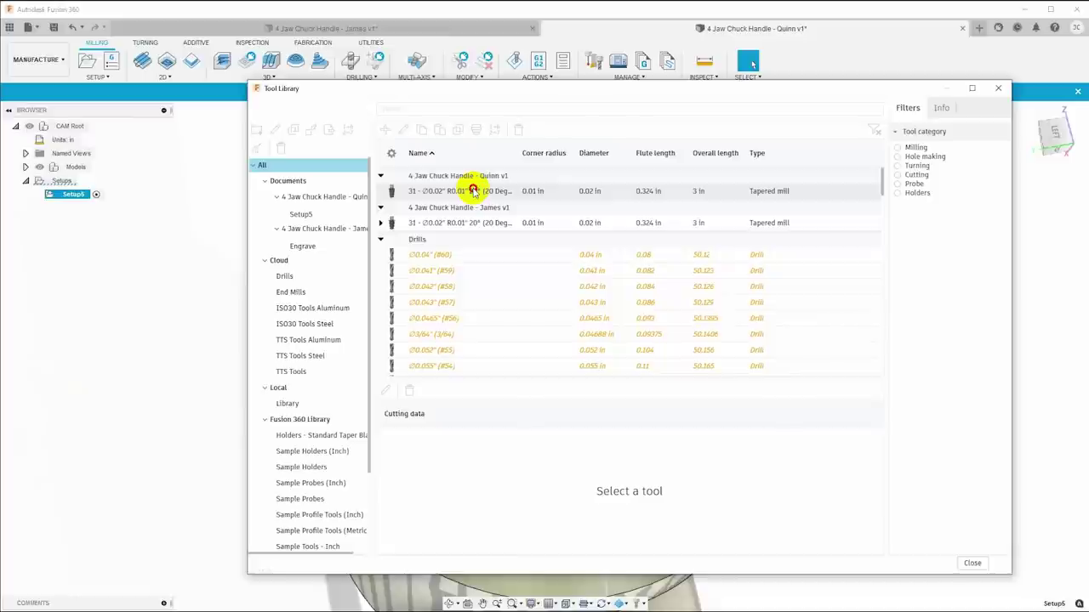
double_click(474, 193)
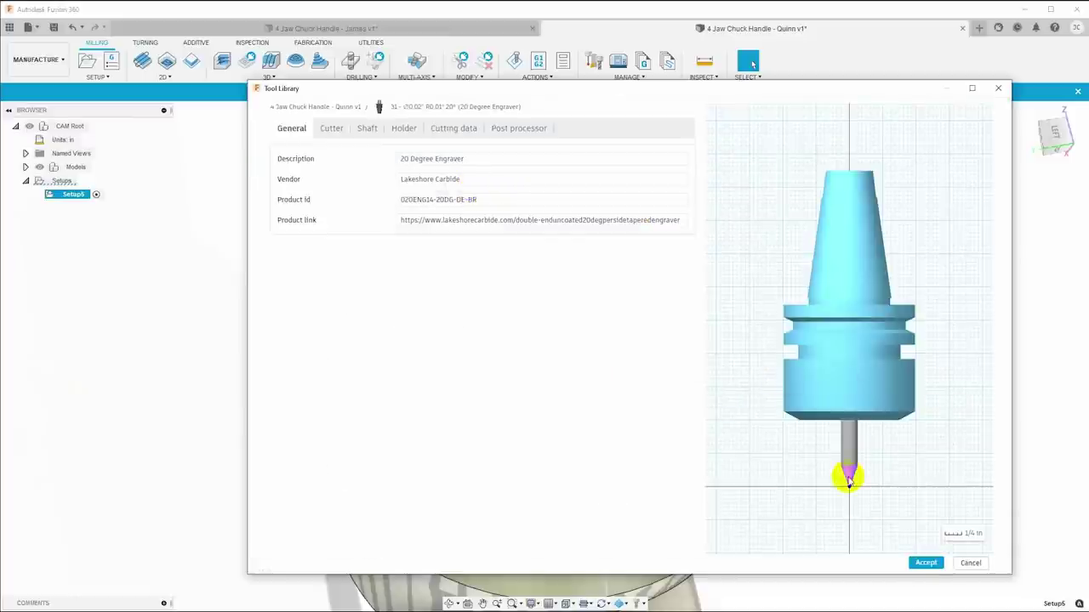
left_click(403, 158)
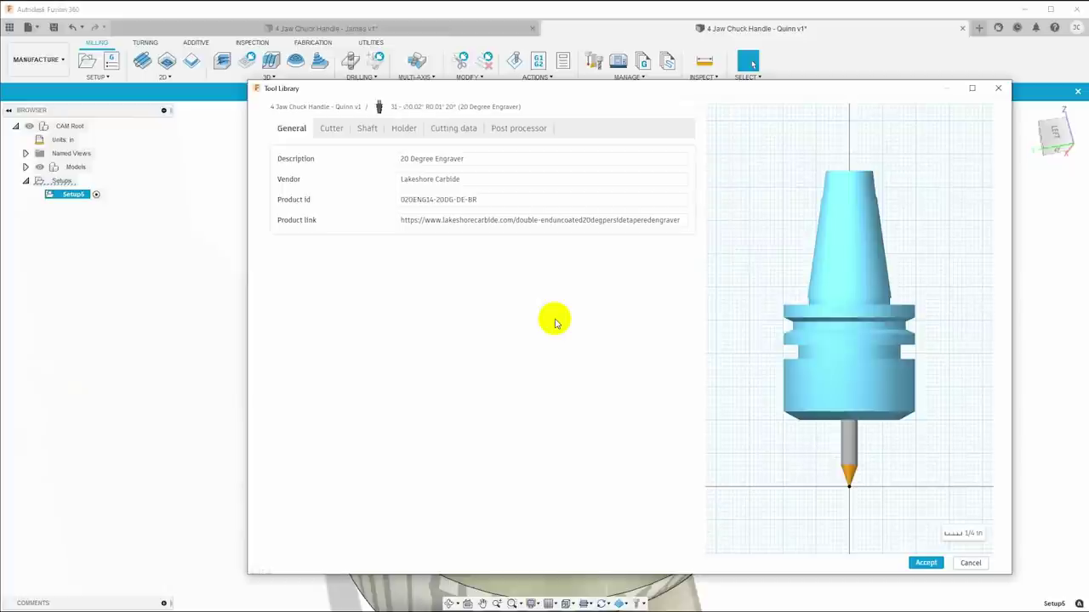
Check the engraver's Tapered mill type, 0.02 in diameter, 20° taper, corner radius and shoulder length, then cancel.
left_click(325, 132)
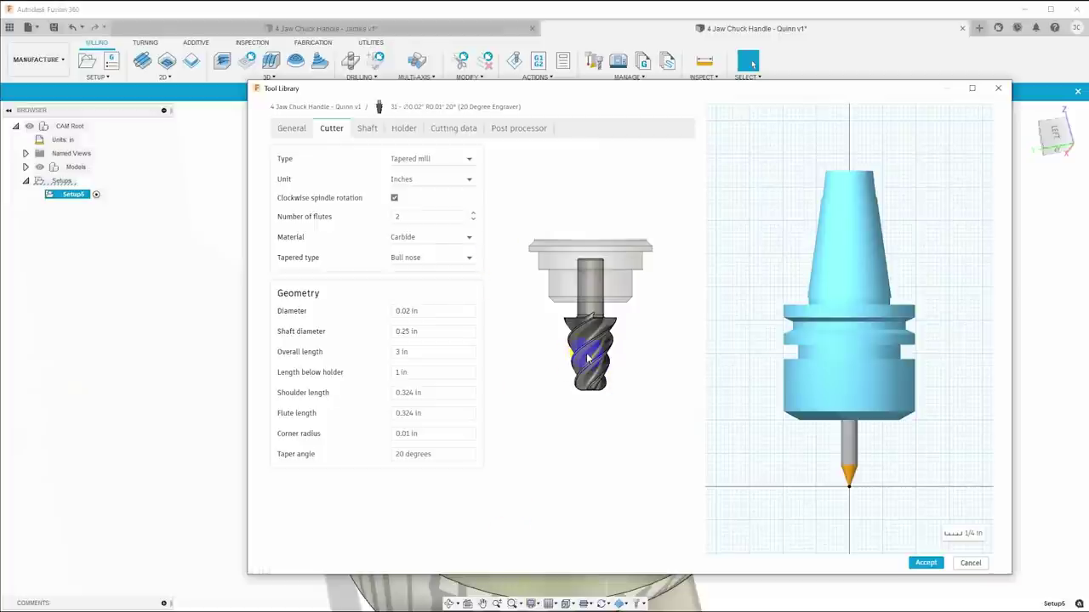
left_click(470, 162)
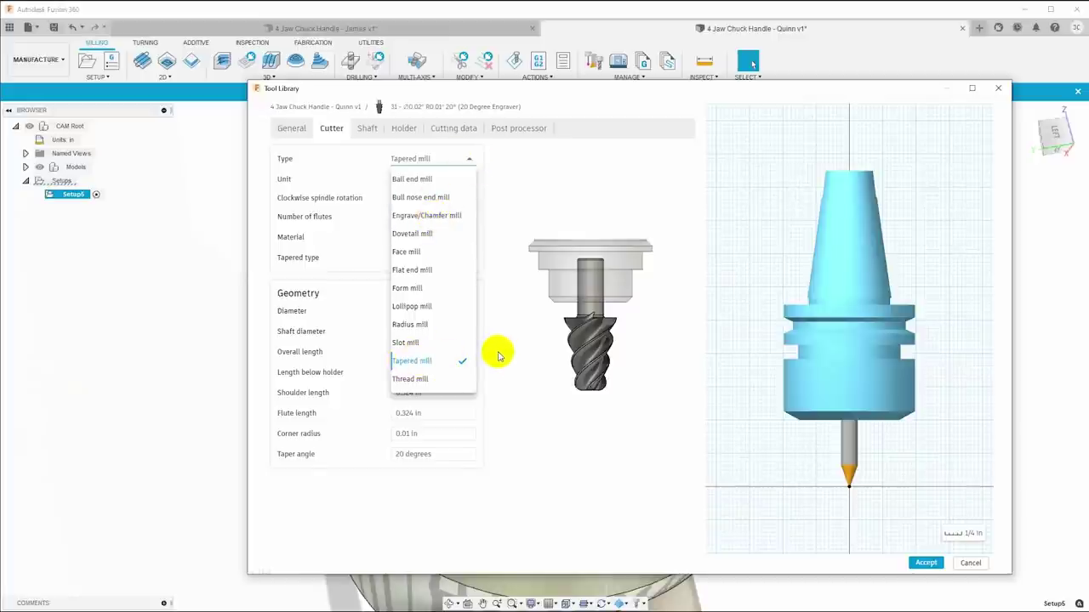
left_click(497, 353)
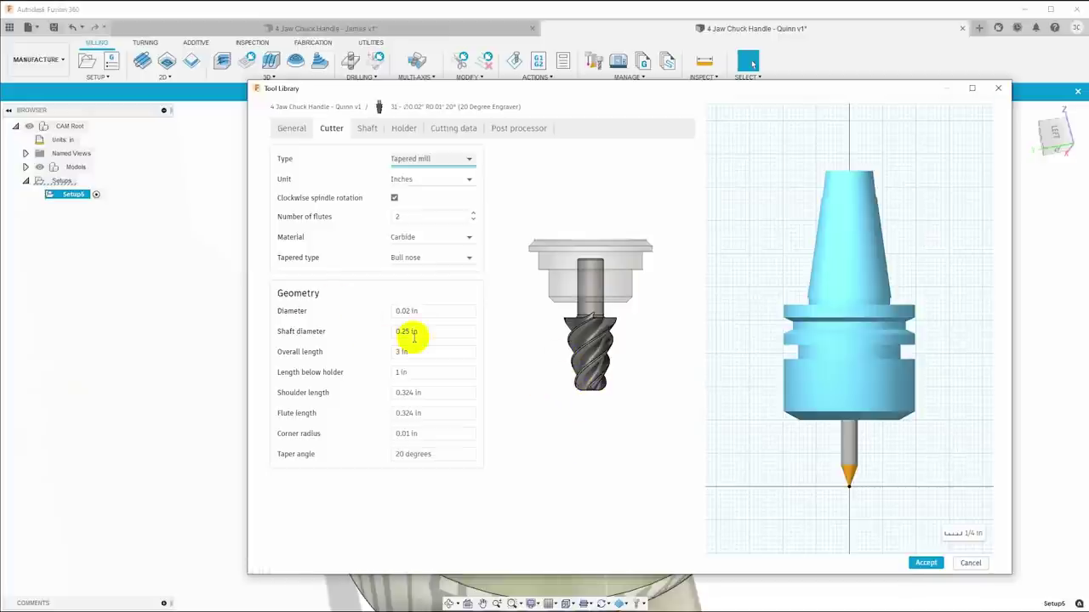
left_click_drag(395, 331, 424, 333)
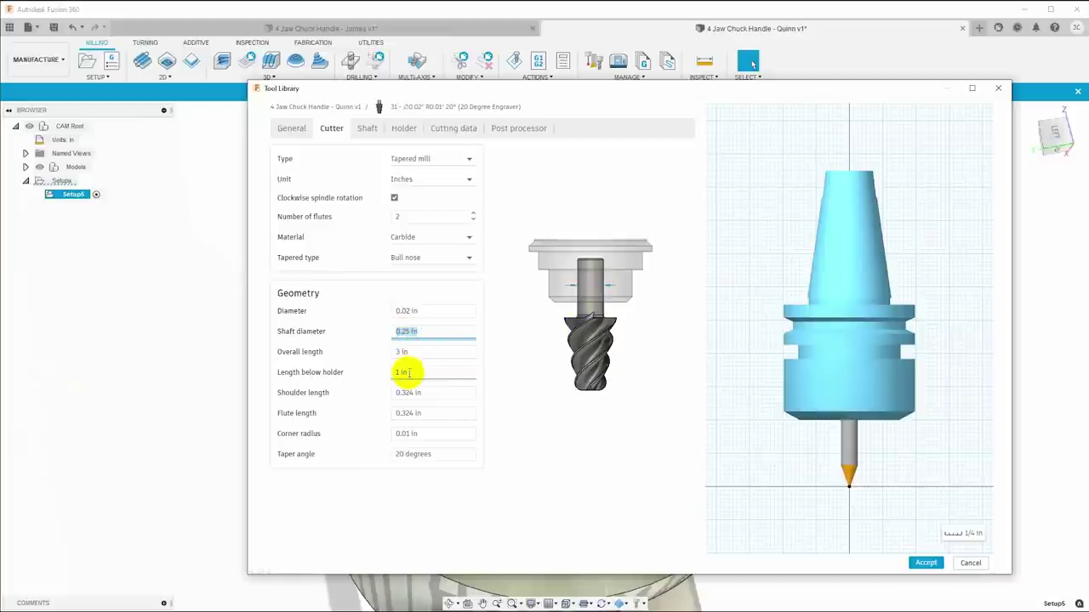
left_click(540, 443)
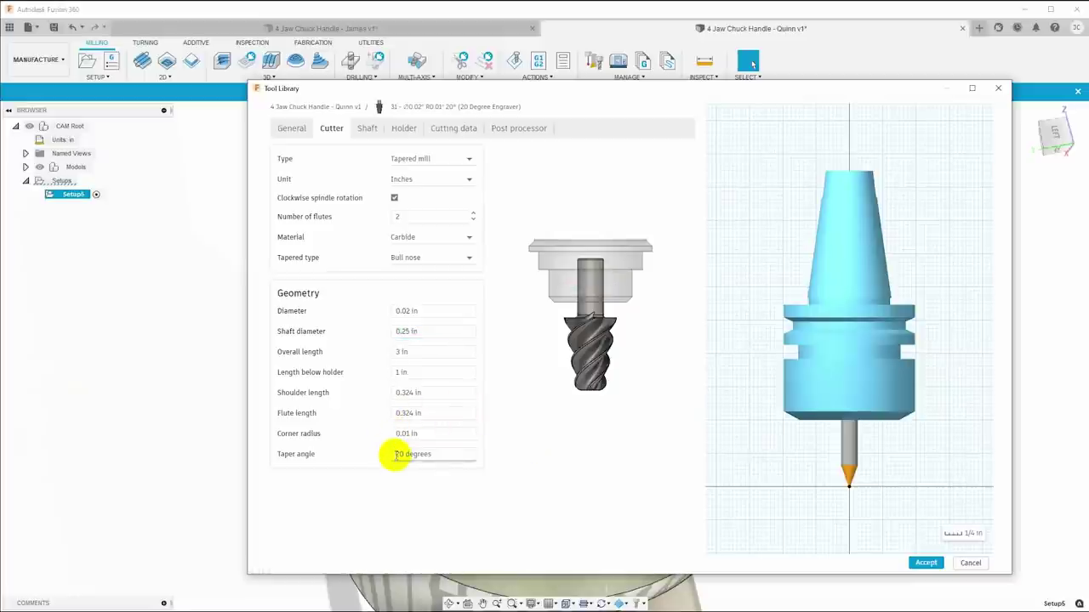
left_click(423, 456)
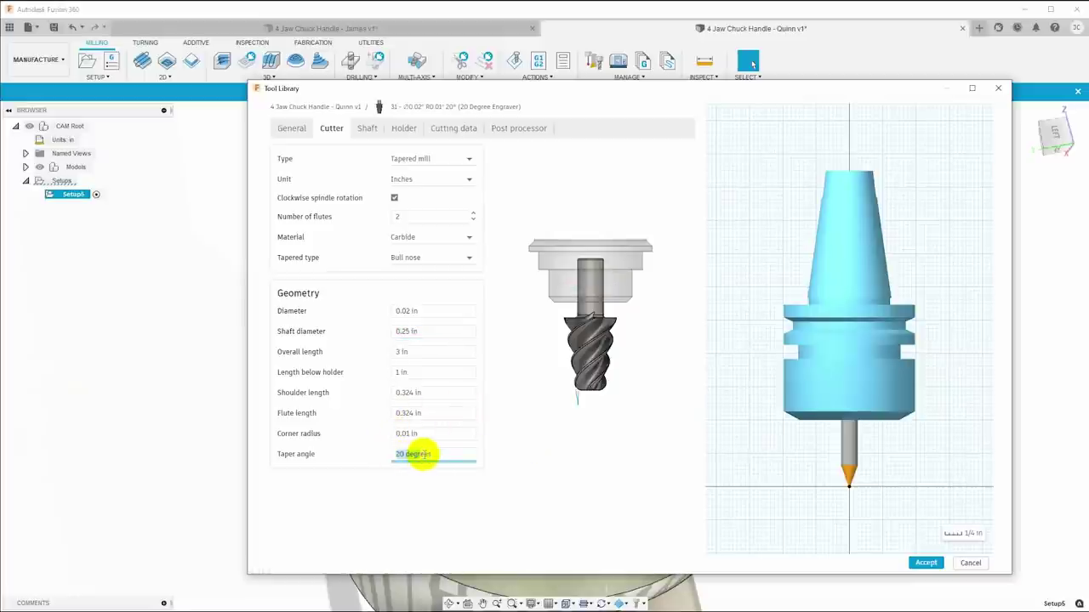
left_click(405, 434)
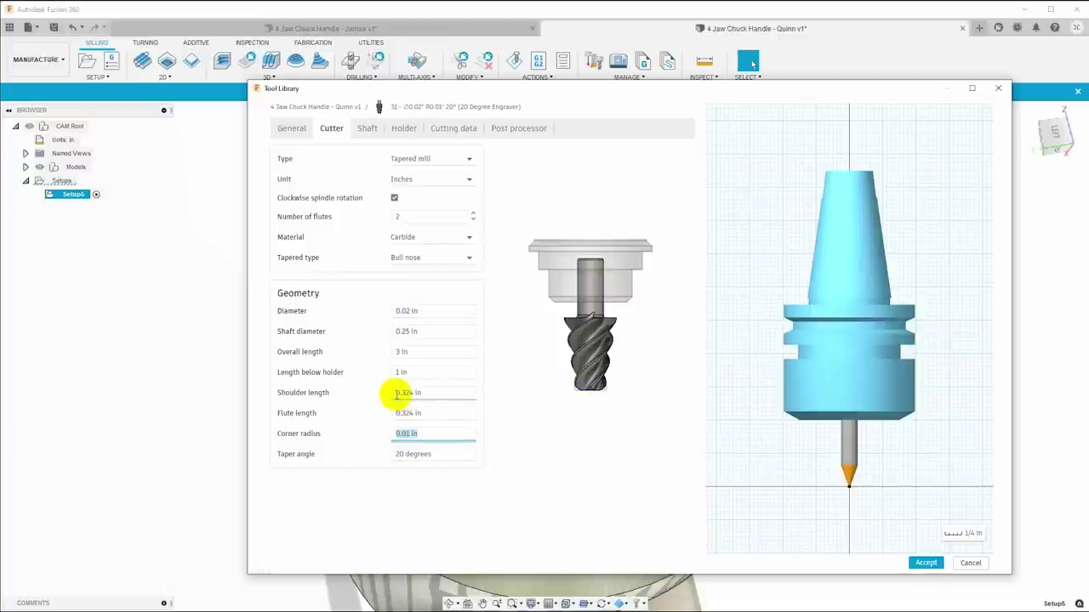
left_click_drag(396, 394, 415, 395)
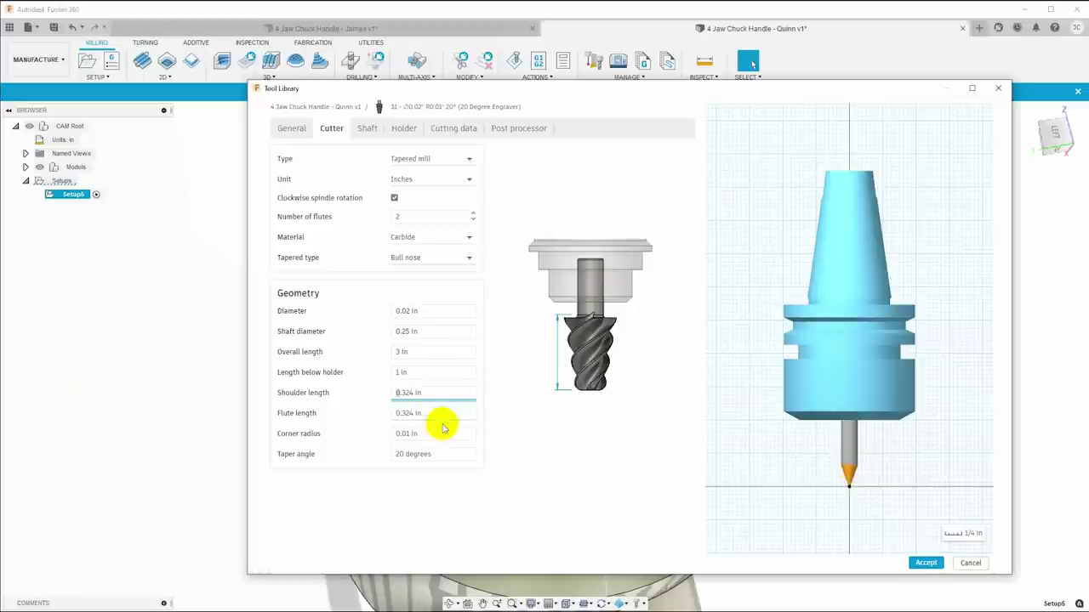
left_click(971, 564)
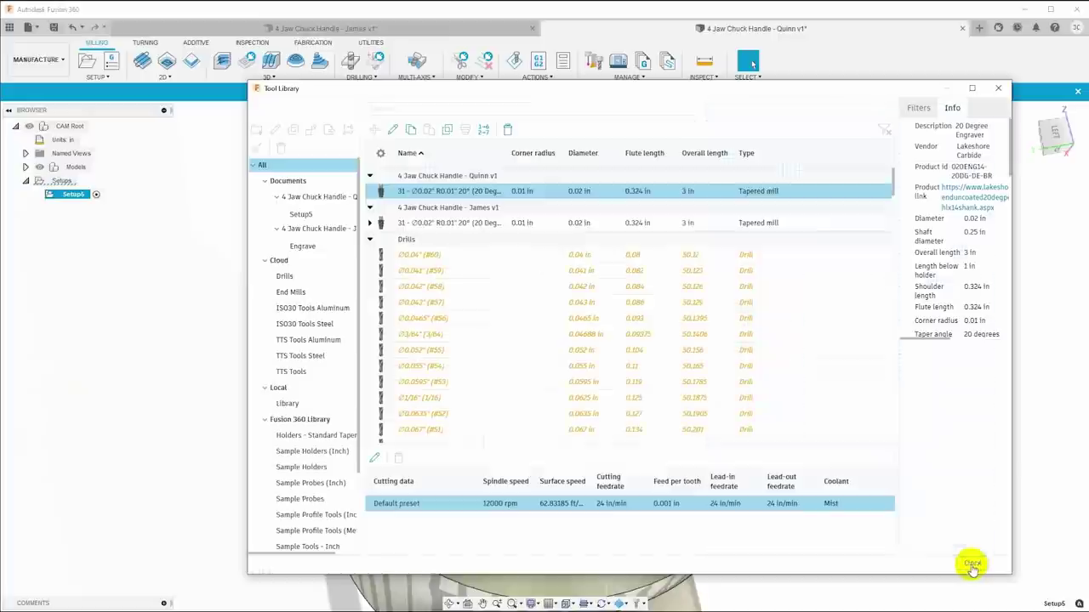
Close the tool library and start a top-view sketch on an origin plane in a new design.
left_click(971, 564)
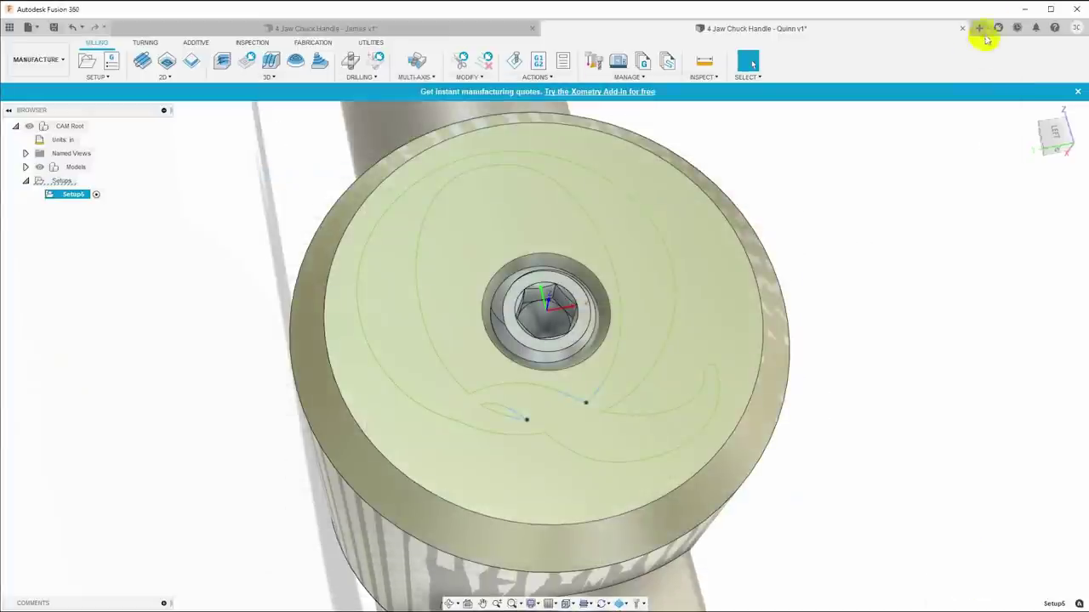
left_click(975, 26)
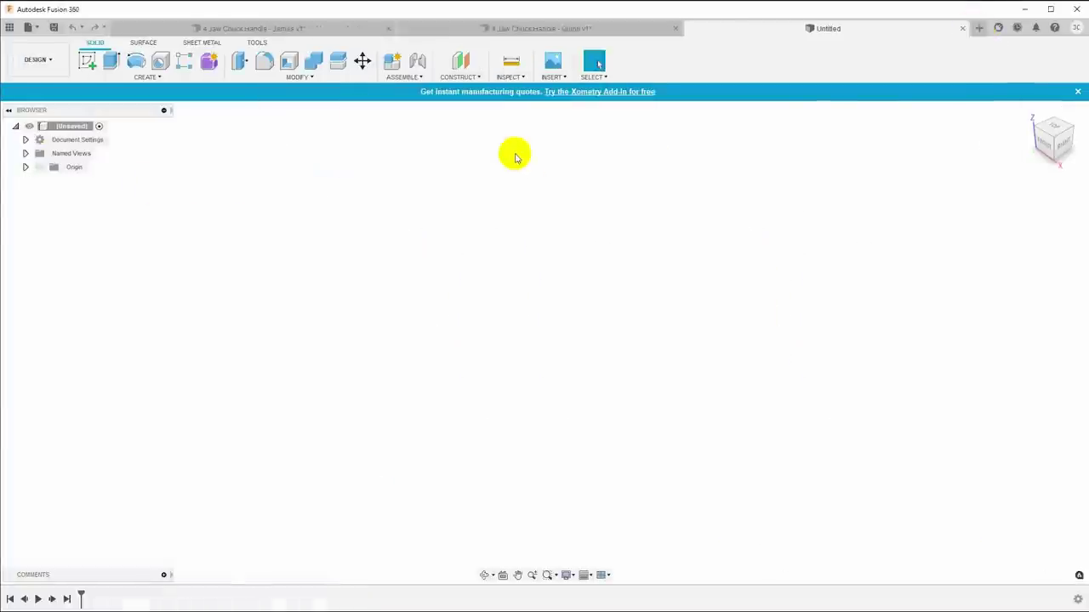
left_click(86, 58)
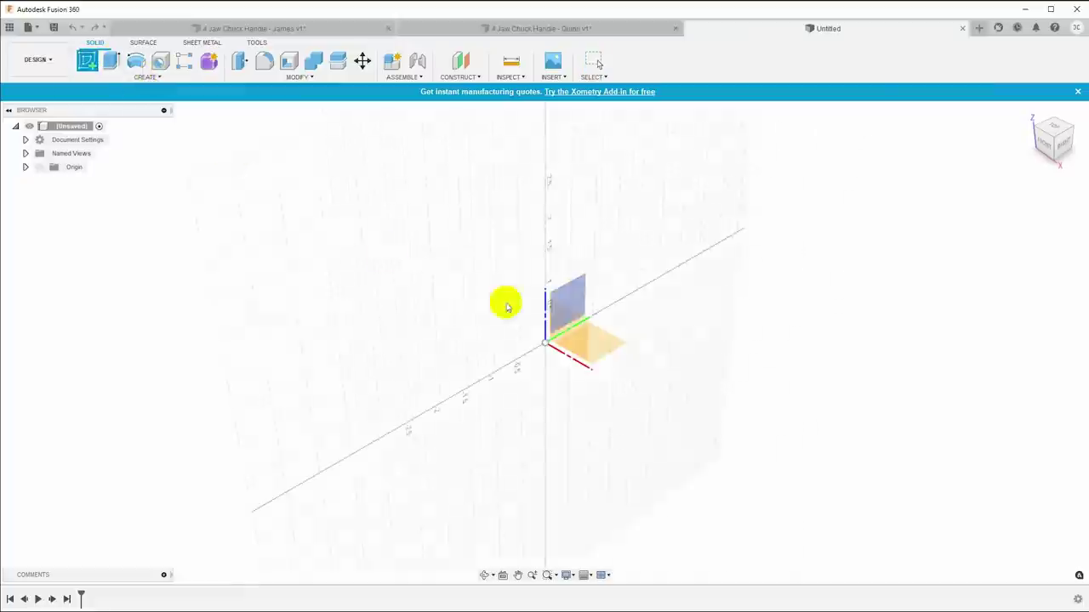
left_click(603, 345)
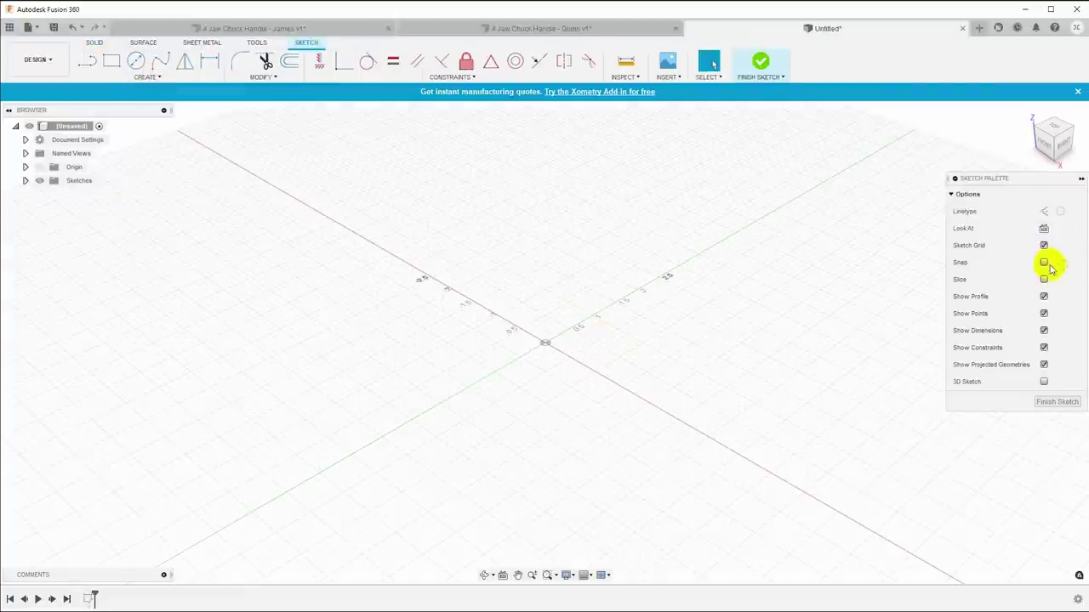
left_click(1044, 228)
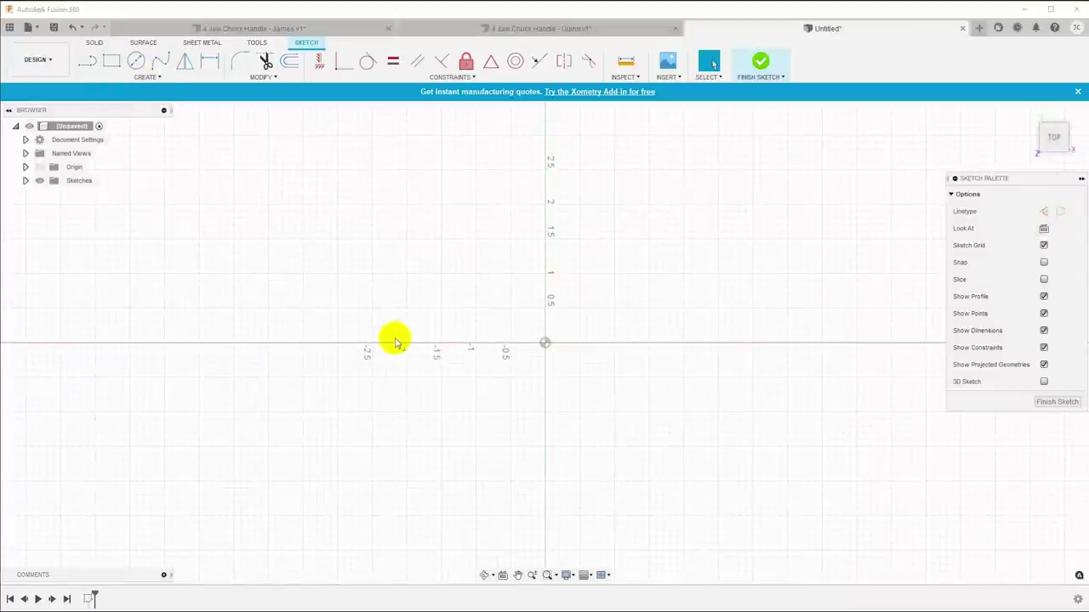
Draw a circle centred on the origin and dimension its diameter to 0.020.
key("c")
left_click(544, 343)
left_click(591, 389)
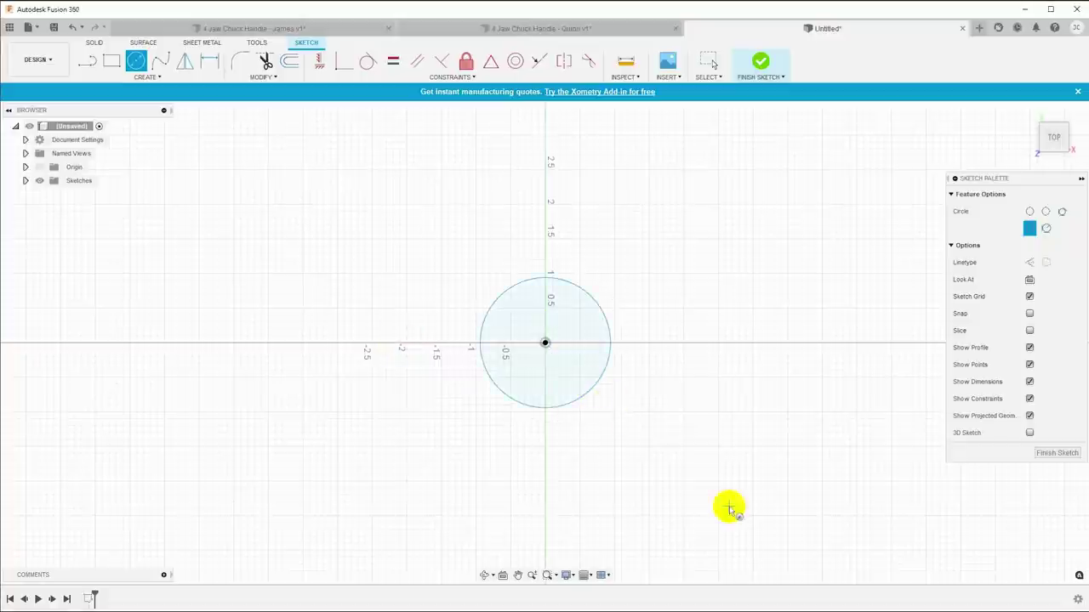
key("d")
left_click(591, 382)
left_click(629, 401)
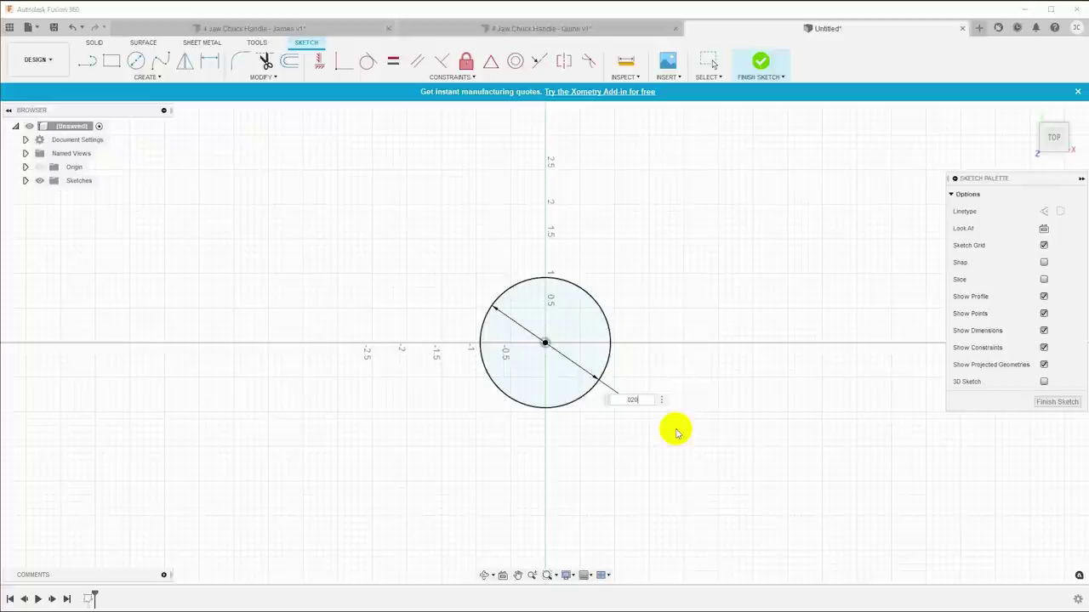
type(".020")
key("Return")
scroll(629, 348, "up", 3)
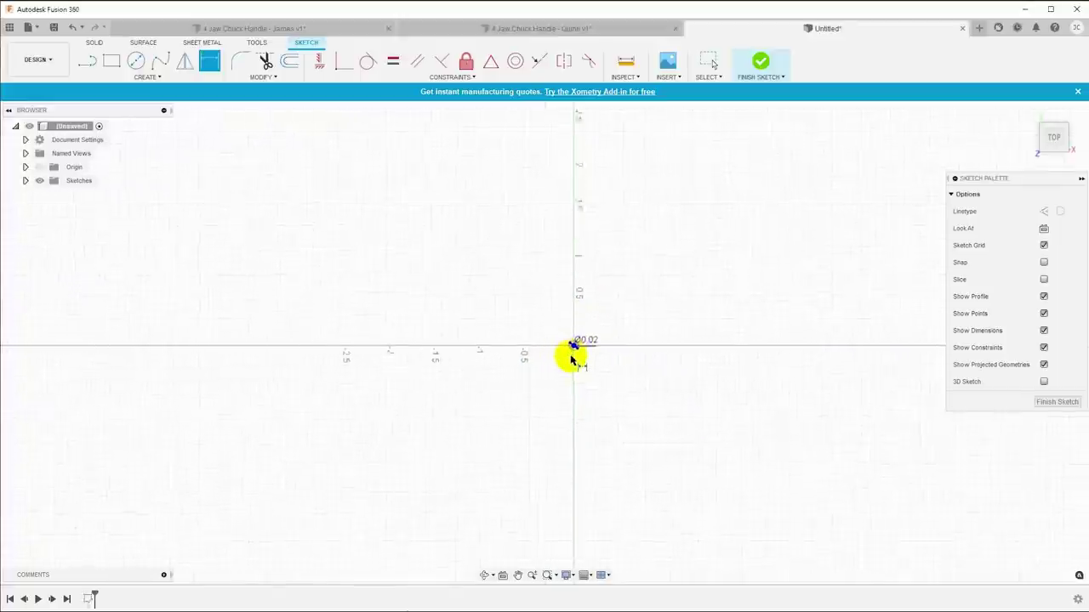
scroll(573, 359, "up", 10)
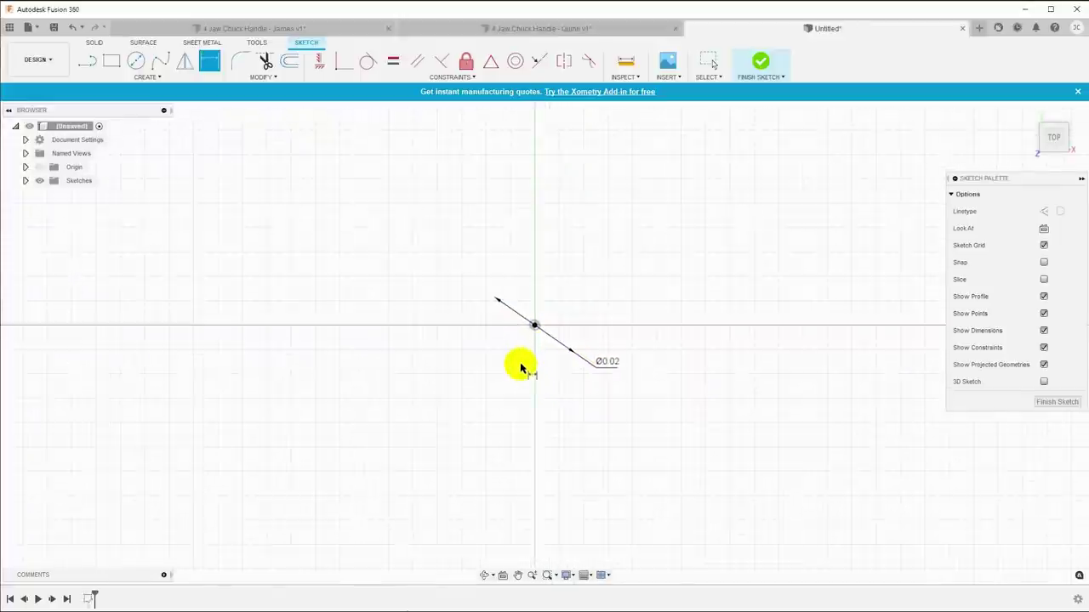
scroll(521, 348, "down", 2)
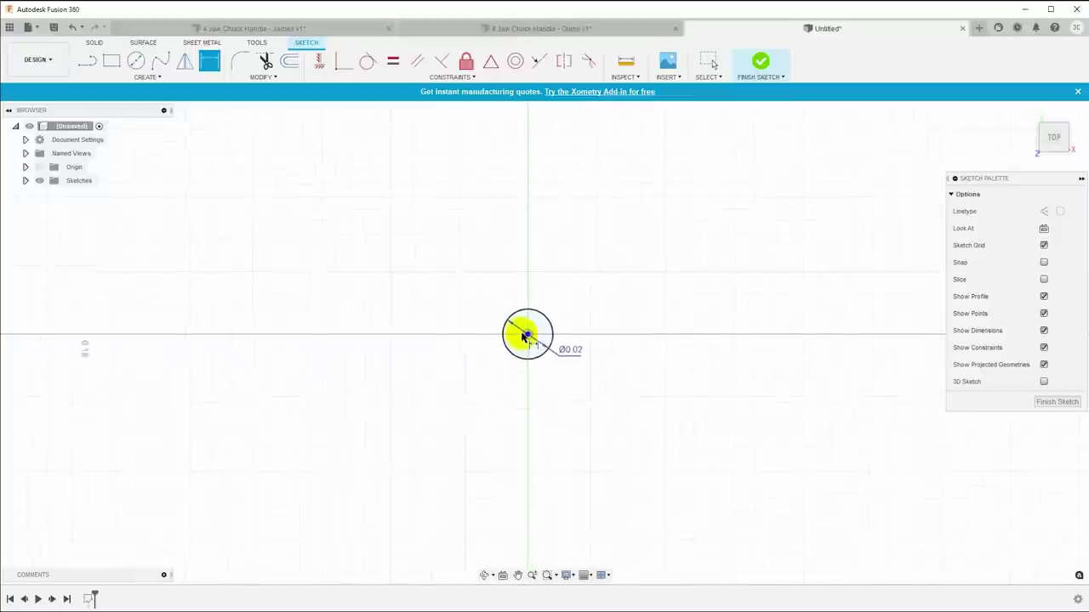
Draw an unwanted large circle at the origin, then delete it.
key("l")
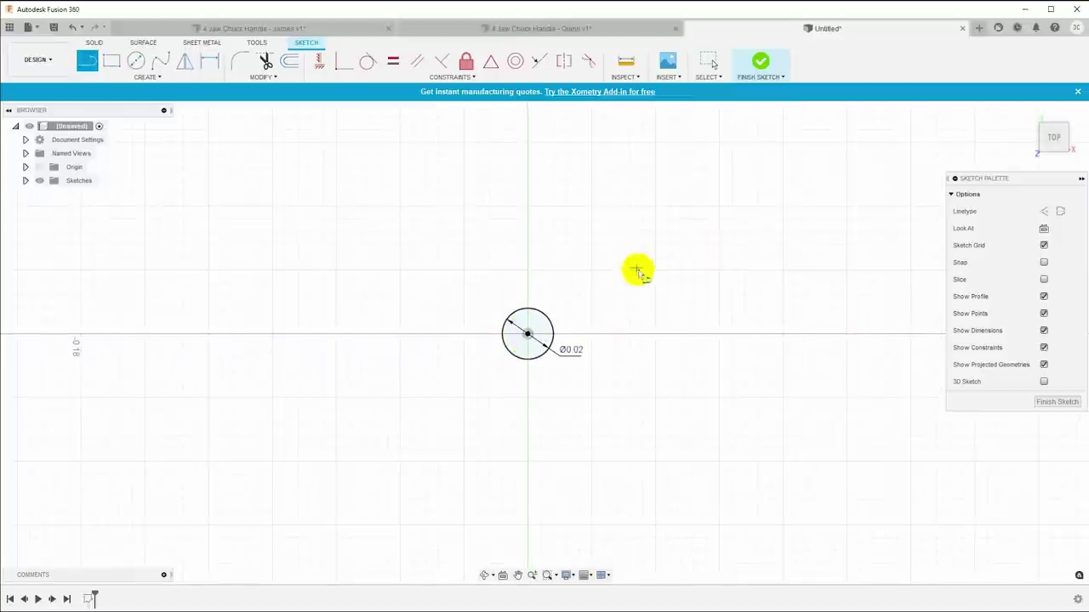
key("c")
left_click(527, 334)
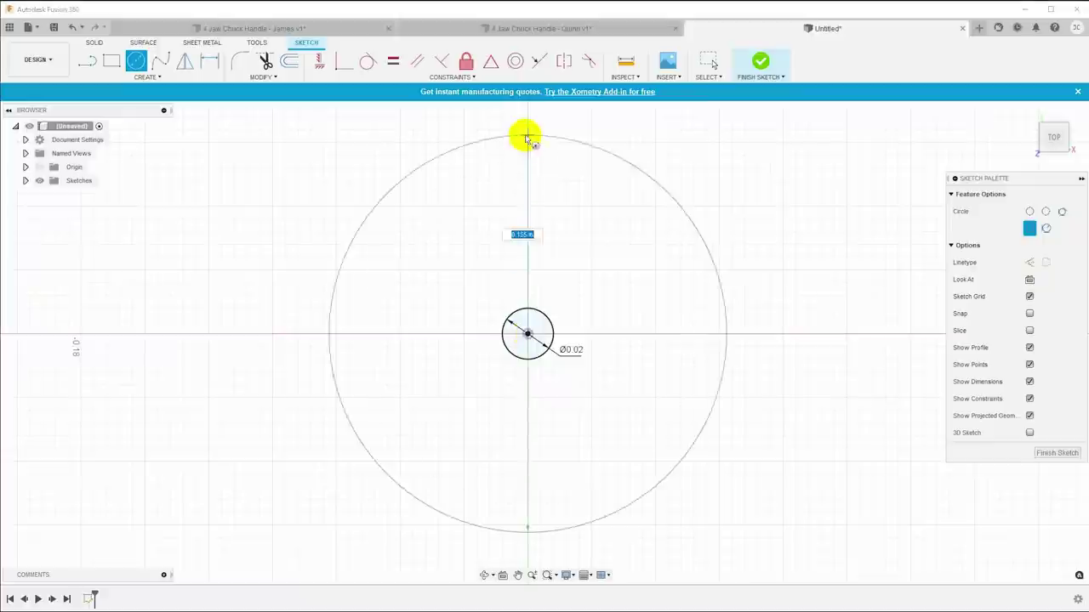
left_click(527, 128)
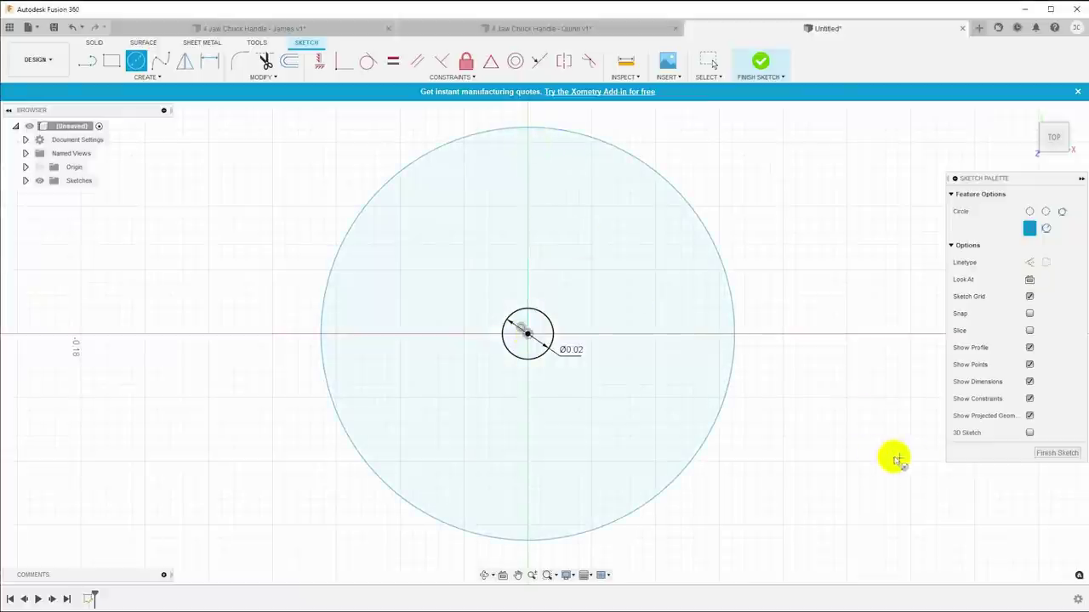
key("Escape")
left_click(710, 431)
key("Delete")
Draw a vertical line up from the circle centre and a slanted line rising right from its edge.
key("l")
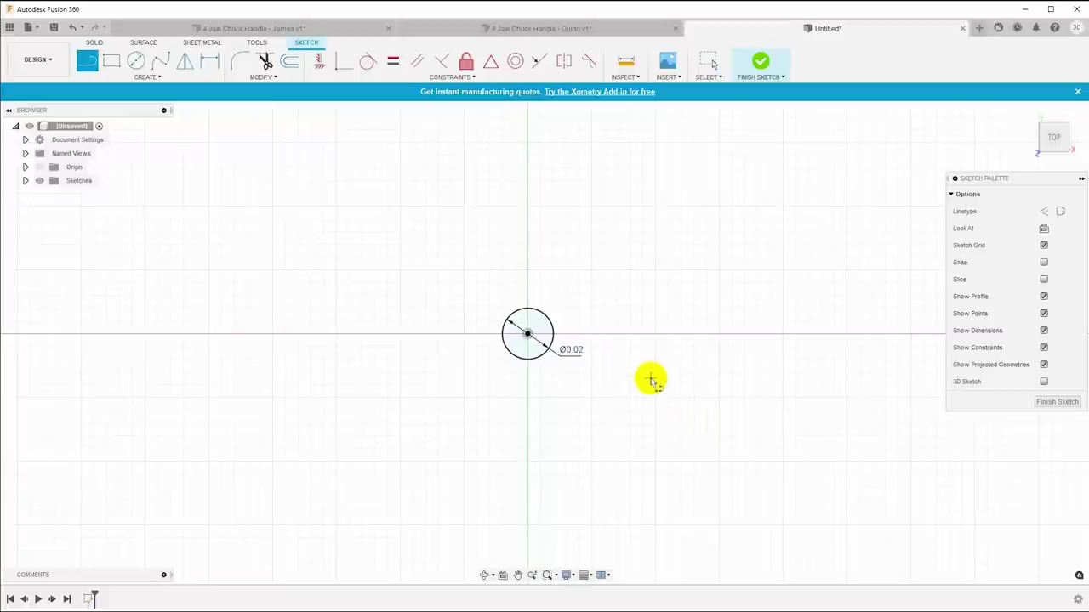
left_click(528, 334)
left_click(528, 145)
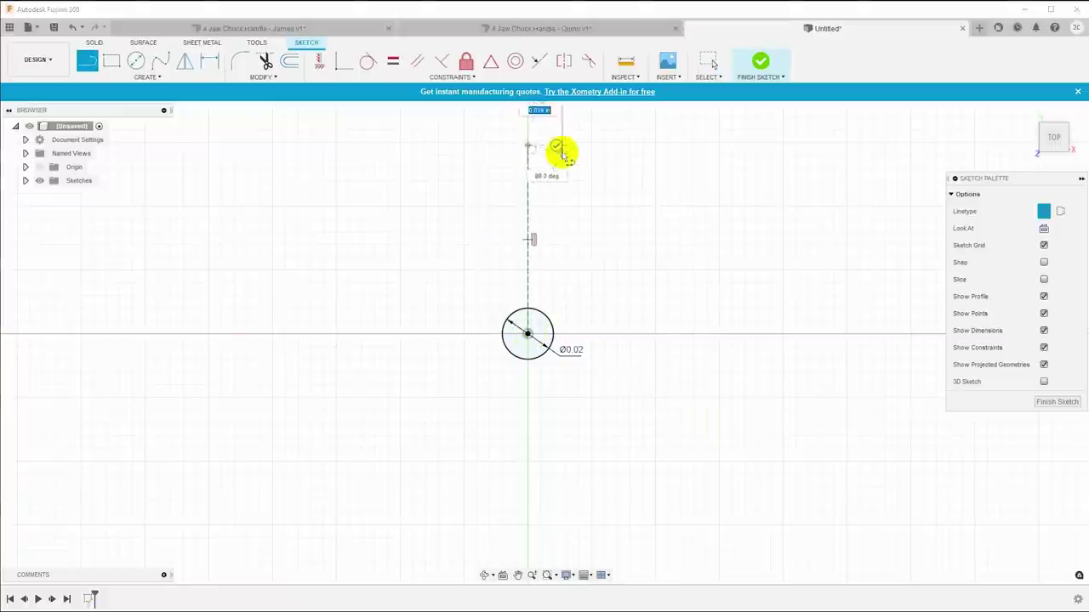
key("Escape")
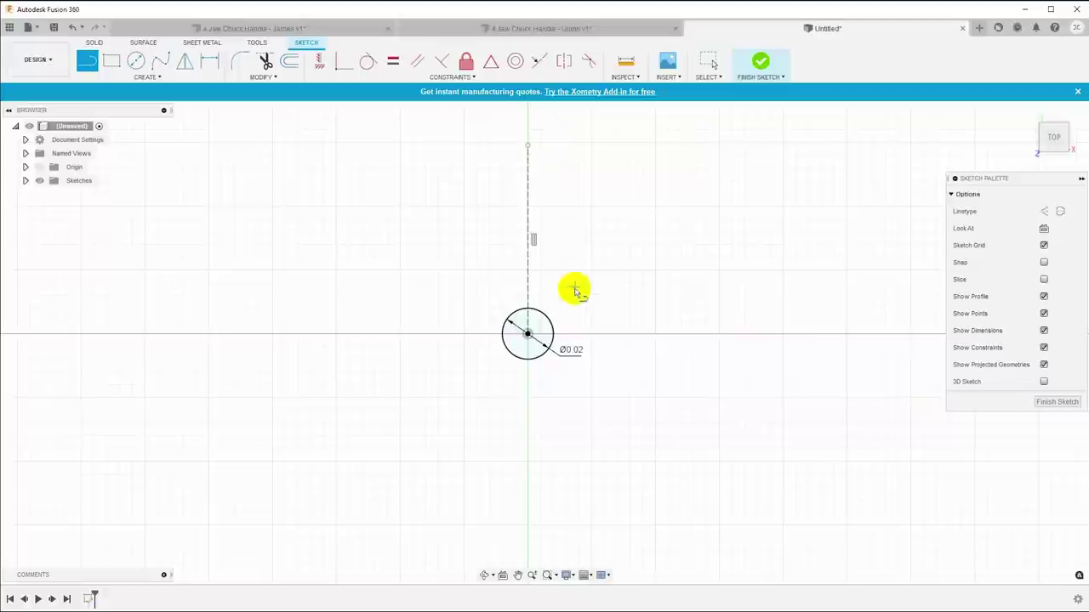
left_click(553, 346)
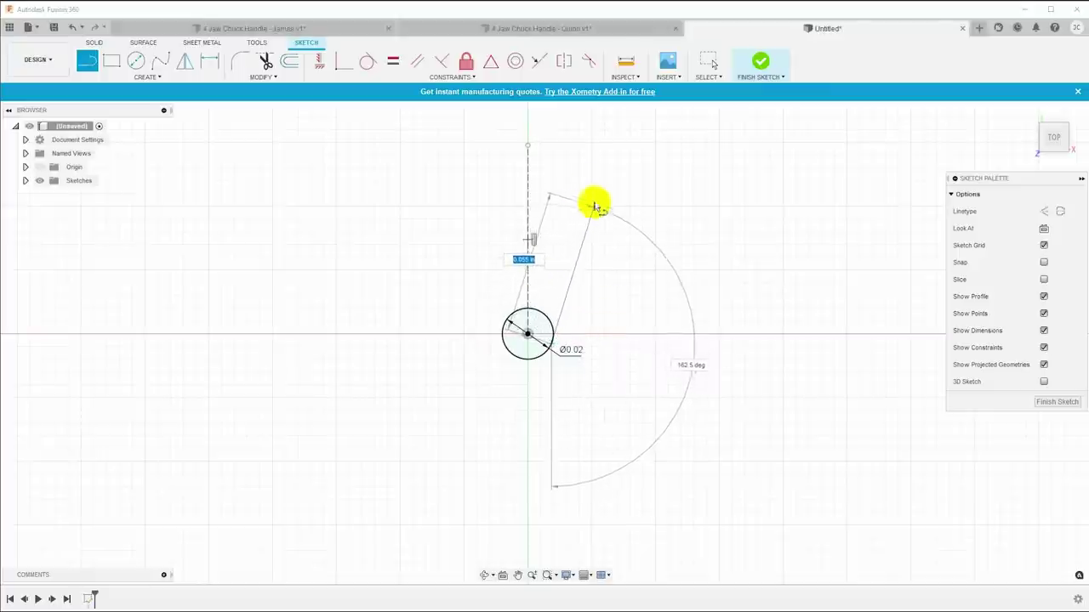
left_click(626, 161)
key("Escape")
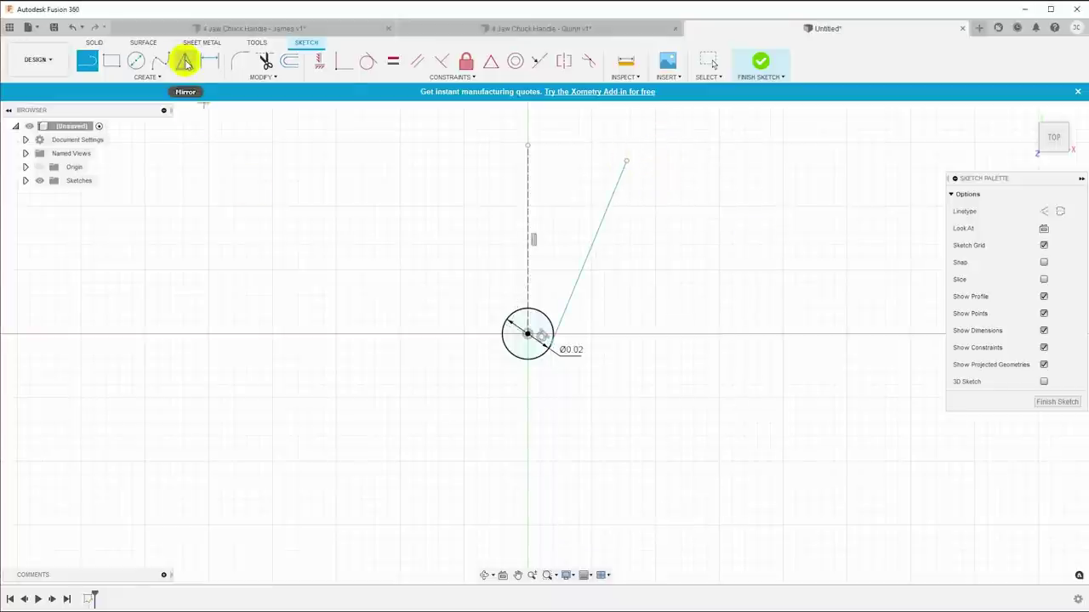
Mirror the slanted line about the vertical centreline and align the two line tops.
left_click(185, 62)
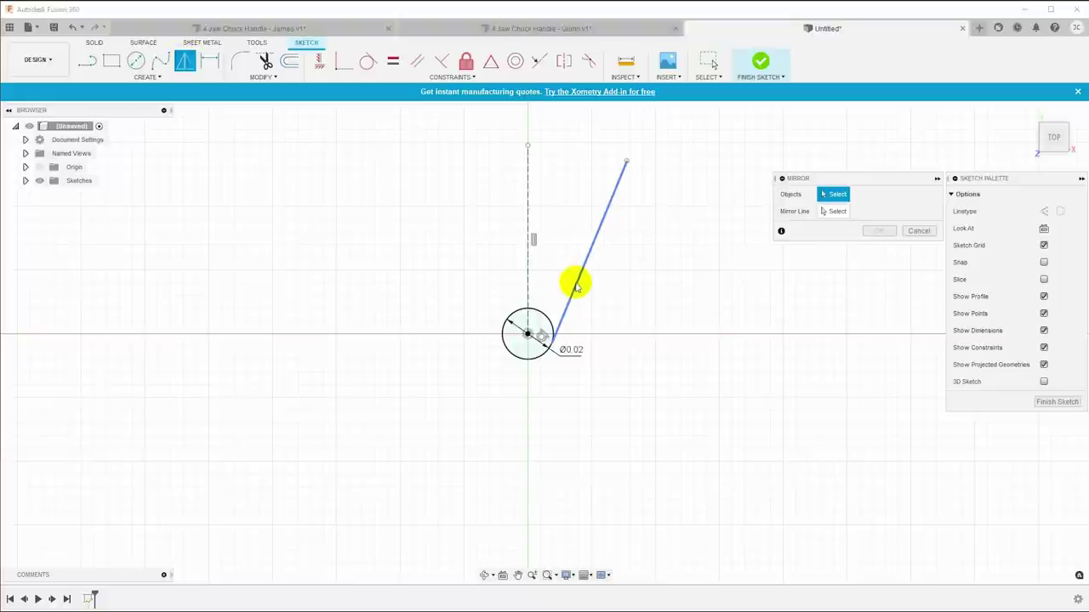
left_click(576, 286)
left_click(833, 211)
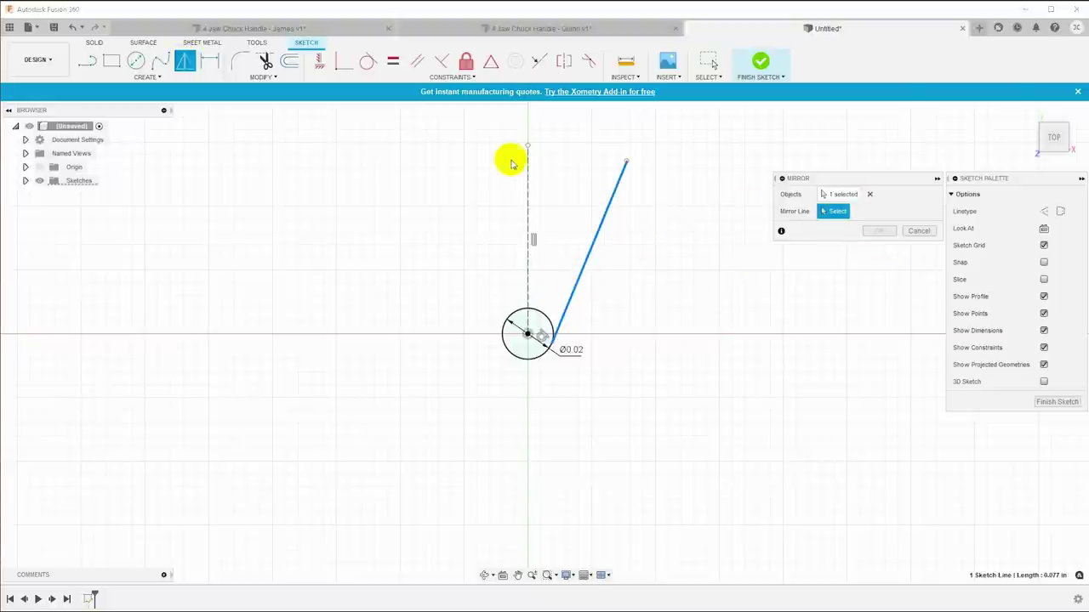
left_click(528, 177)
left_click(879, 230)
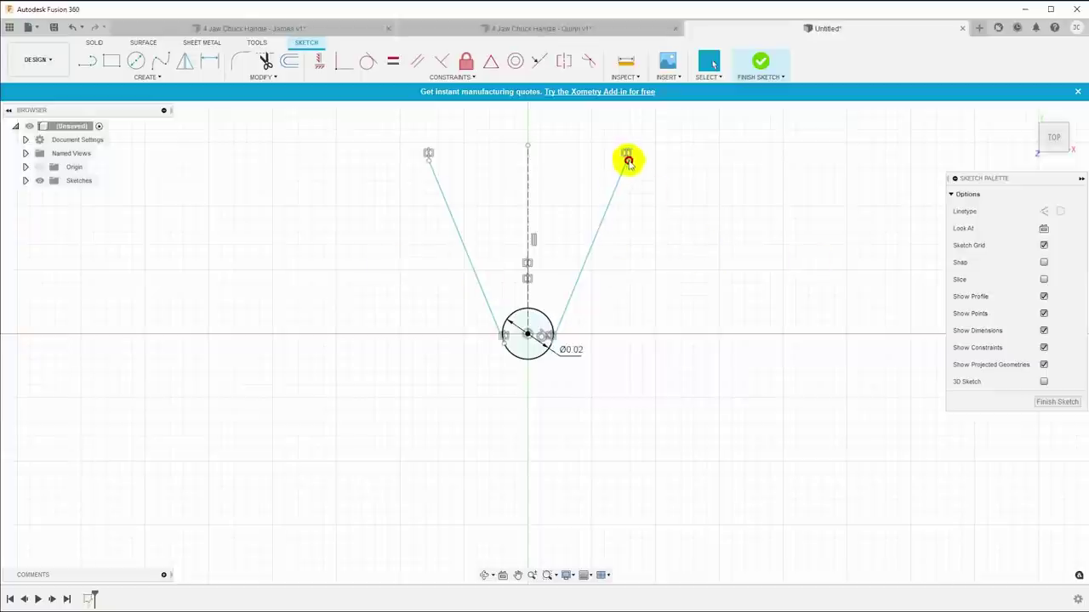
mouse_move(628, 162)
left_mouse_down()
mouse_move(699, 195)
mouse_move(639, 153)
mouse_move(566, 136)
mouse_move(630, 170)
left_mouse_up()
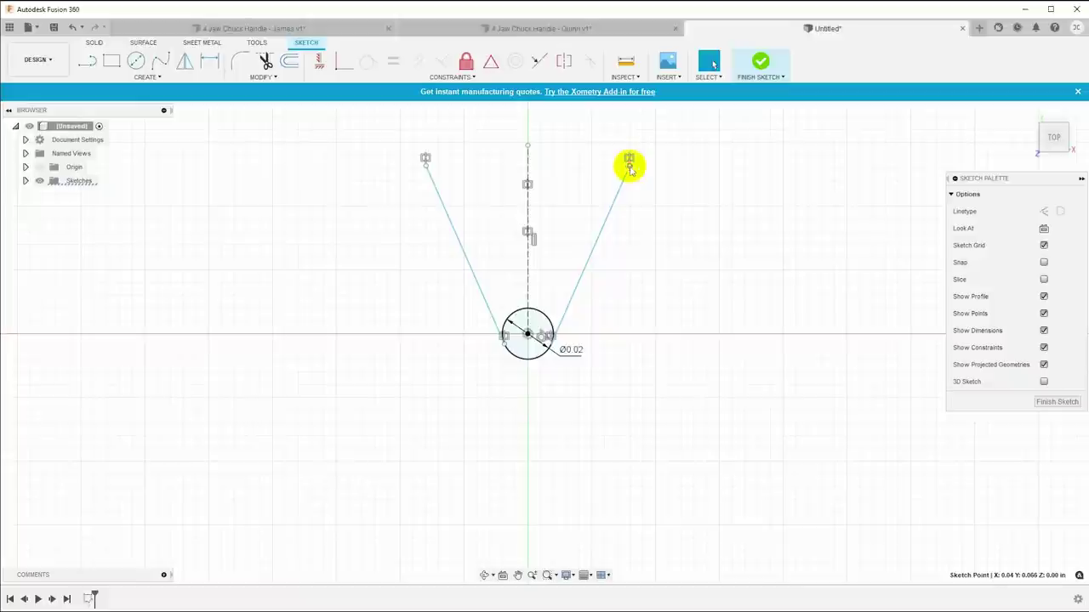
Draw a line joining the two top endpoints to close the triangle.
key("l")
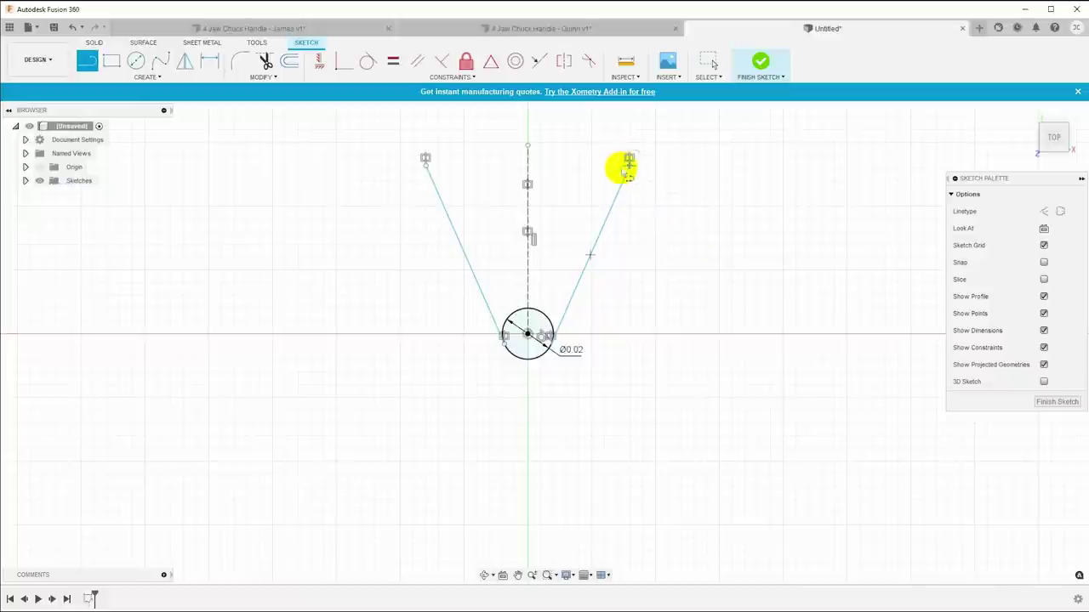
left_click(627, 159)
left_click(427, 159)
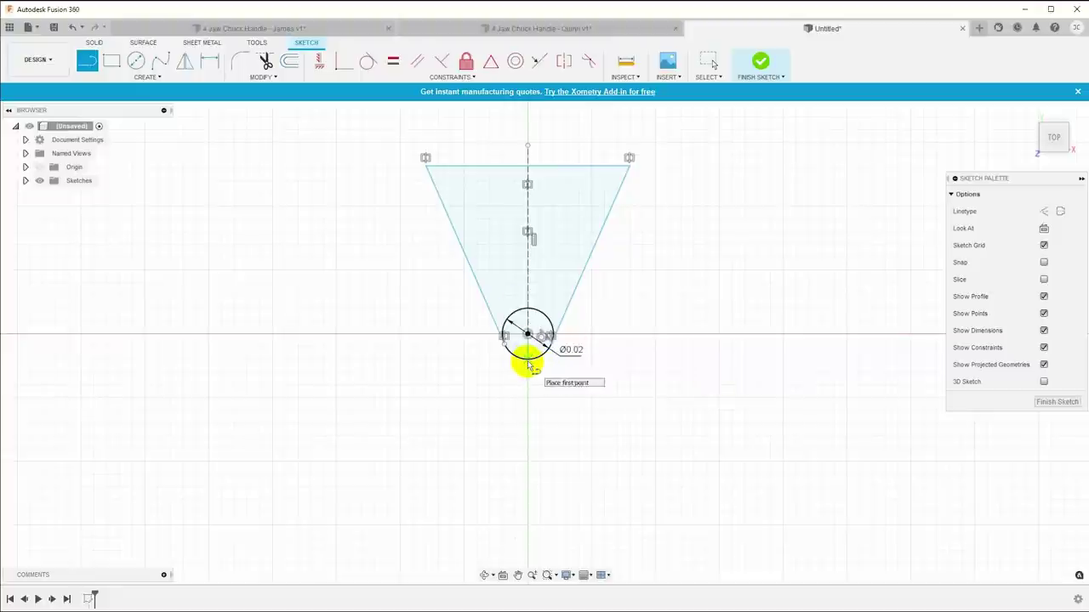
Place a sketch point at the circle's bottom and select it with the circle centre.
left_click(145, 82)
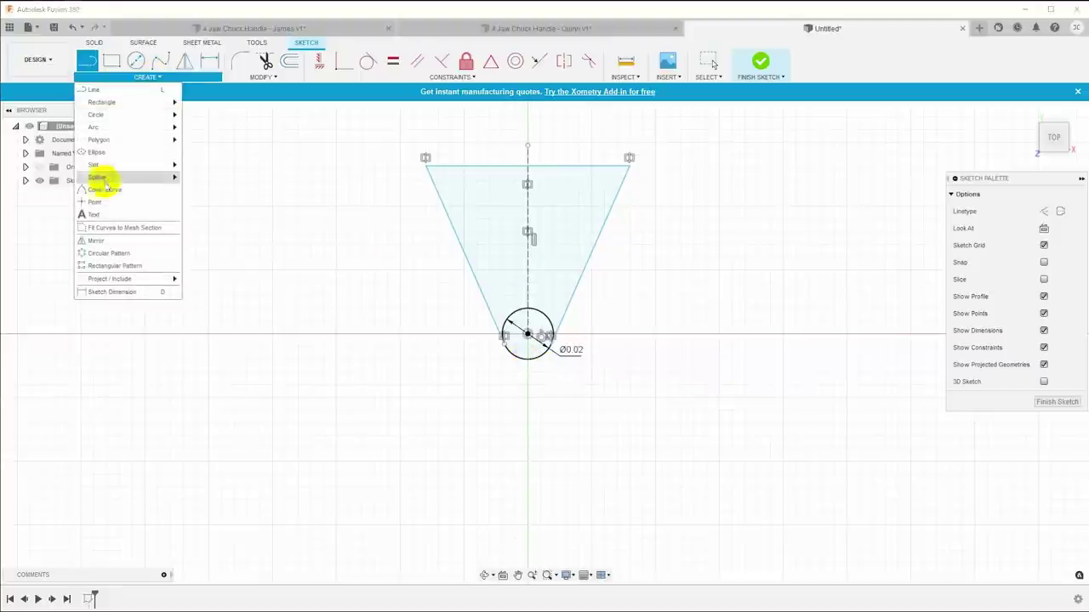
left_click(102, 204)
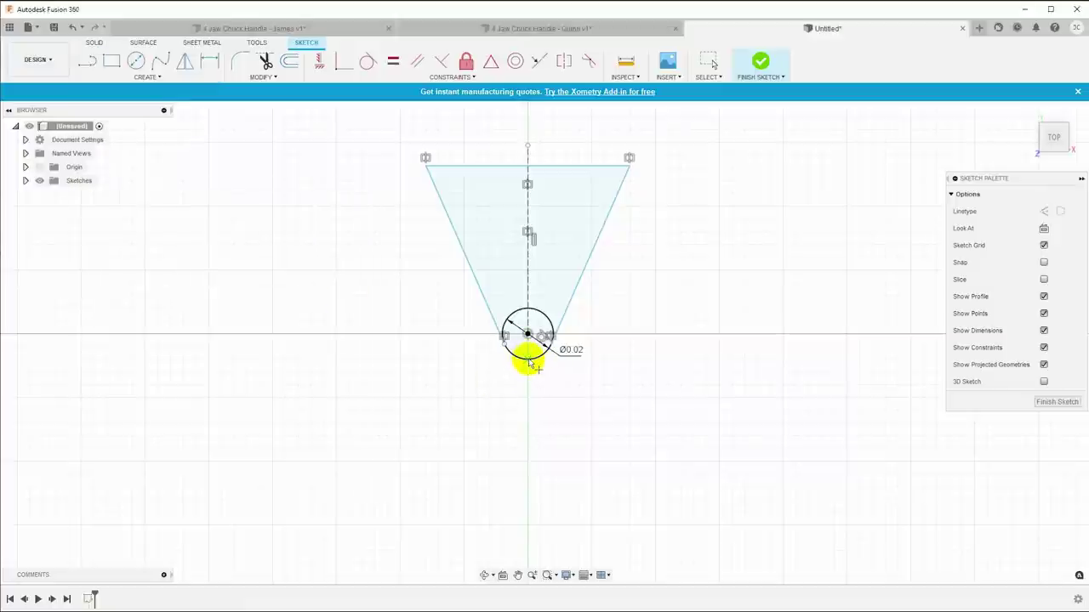
left_click(529, 361)
scroll(537, 381, "down", 1)
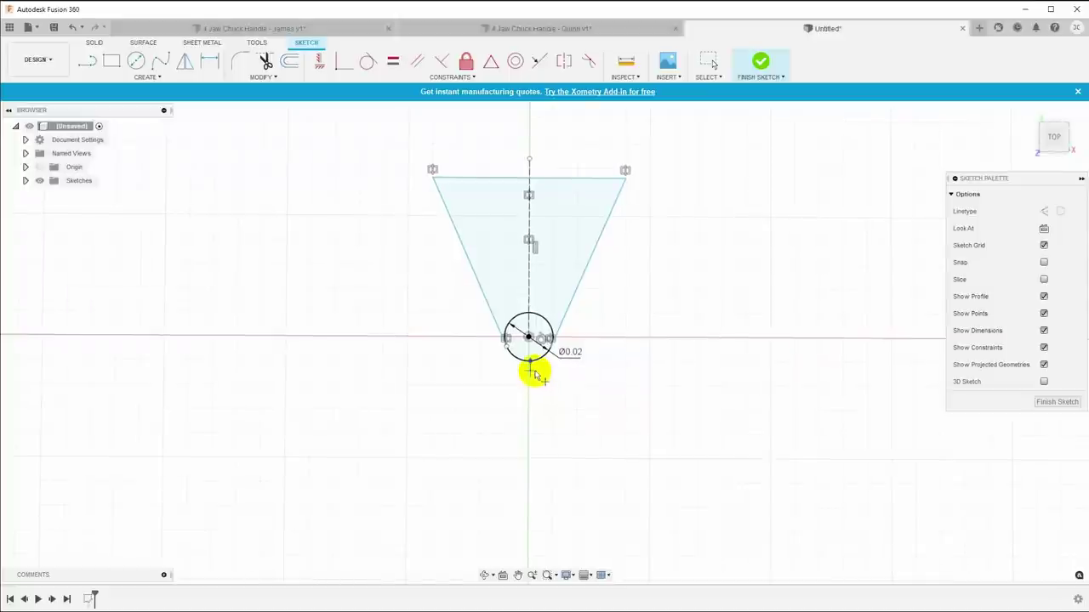
left_click(529, 338)
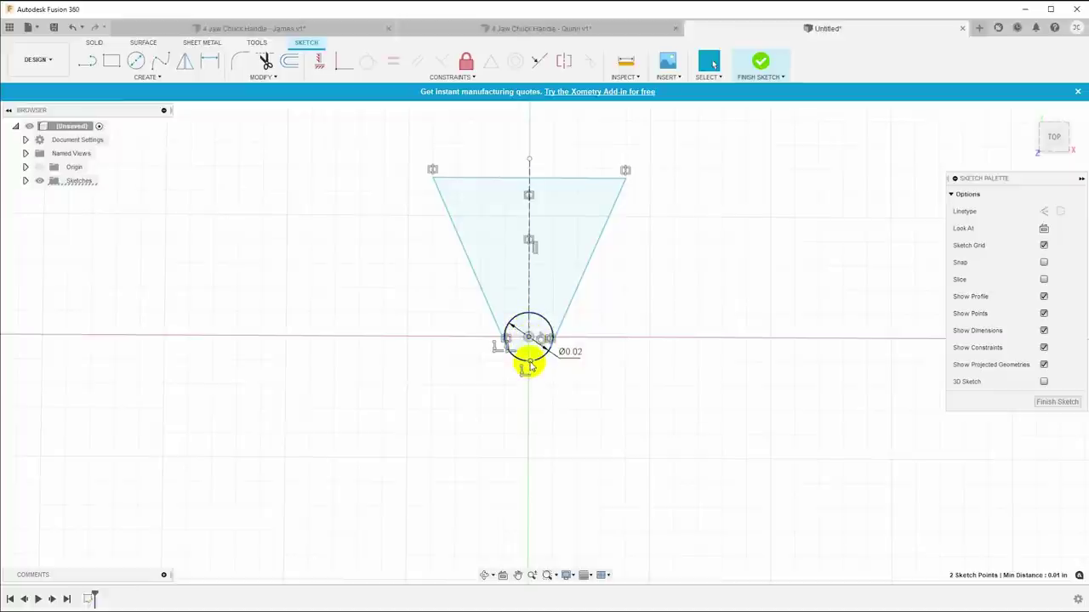
Constrain the point and circle centre vertically and dimension the top edge to 0.25.
left_click(319, 62)
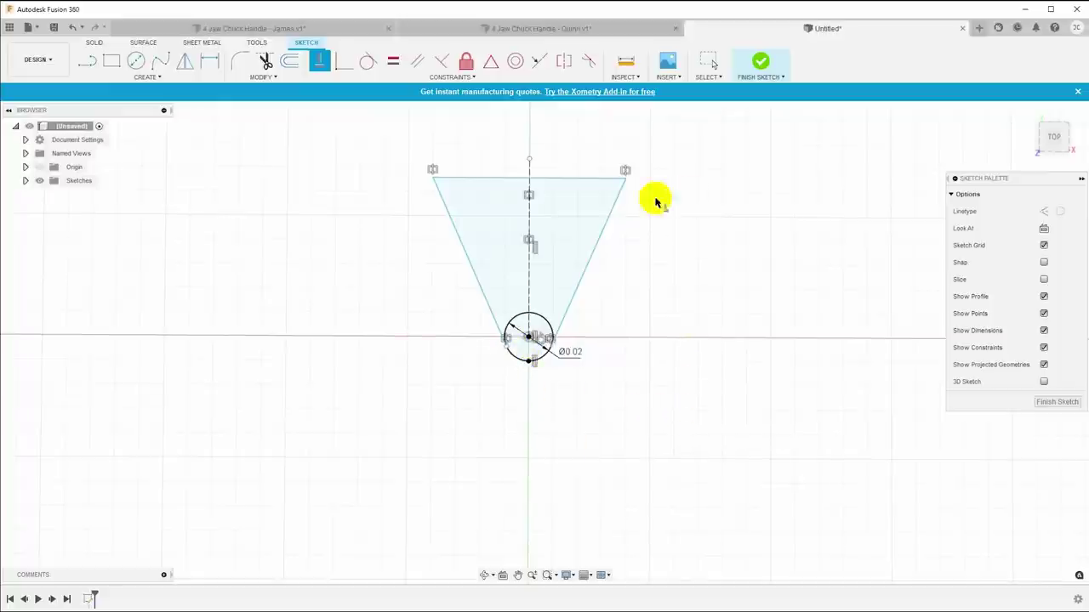
left_click(566, 178)
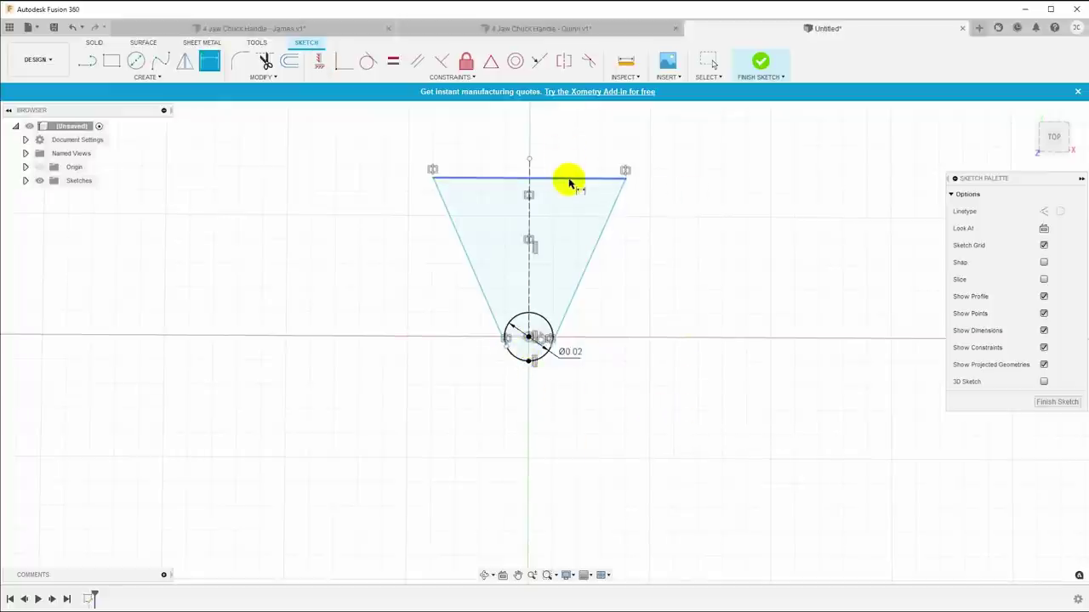
left_click(571, 135)
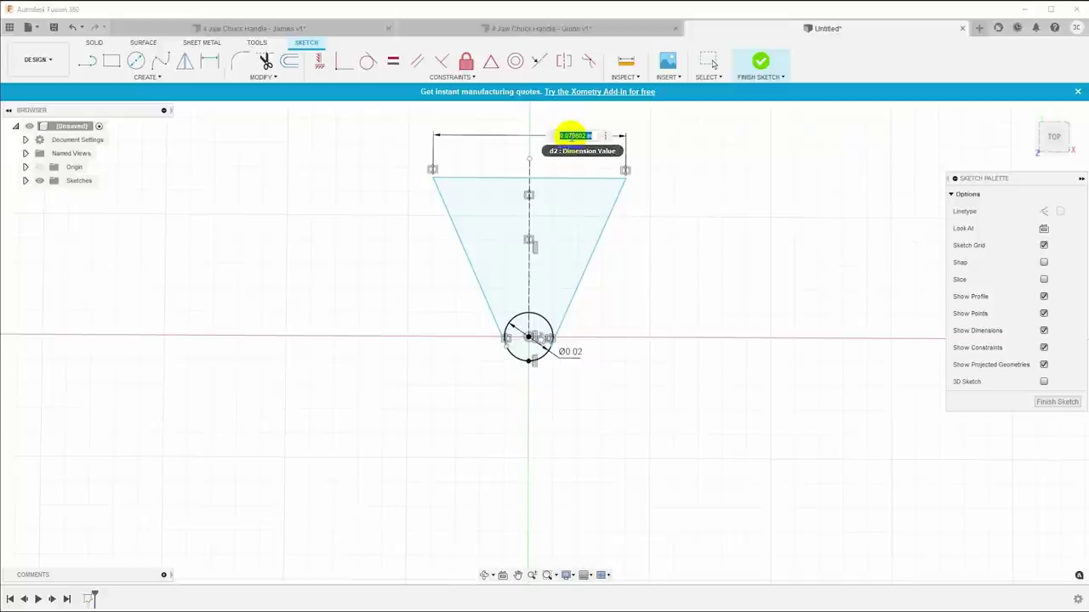
key("Return")
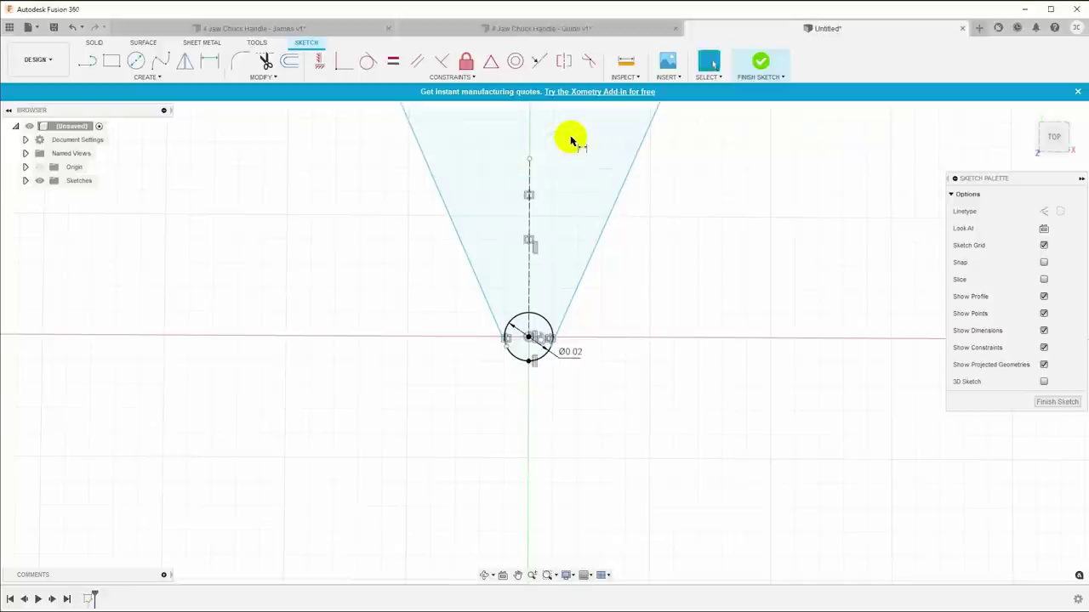
scroll(591, 285, "down", 4)
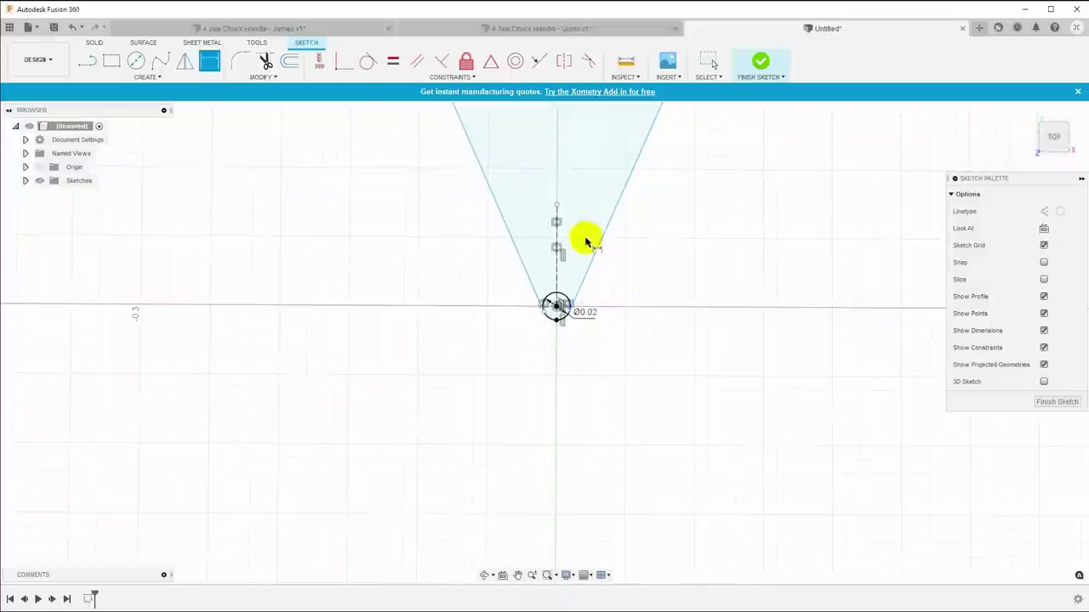
scroll(561, 501, "down", 3)
scroll(566, 287, "up", 2)
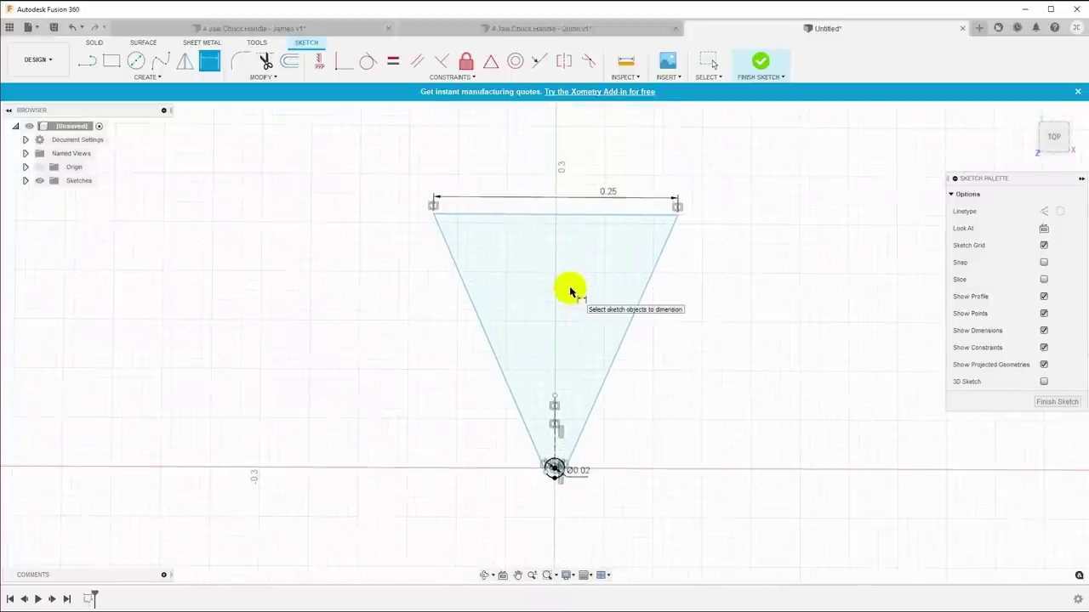
Dimension the angle between the two slanted edges to 40°.
left_click(494, 353)
left_click(624, 338)
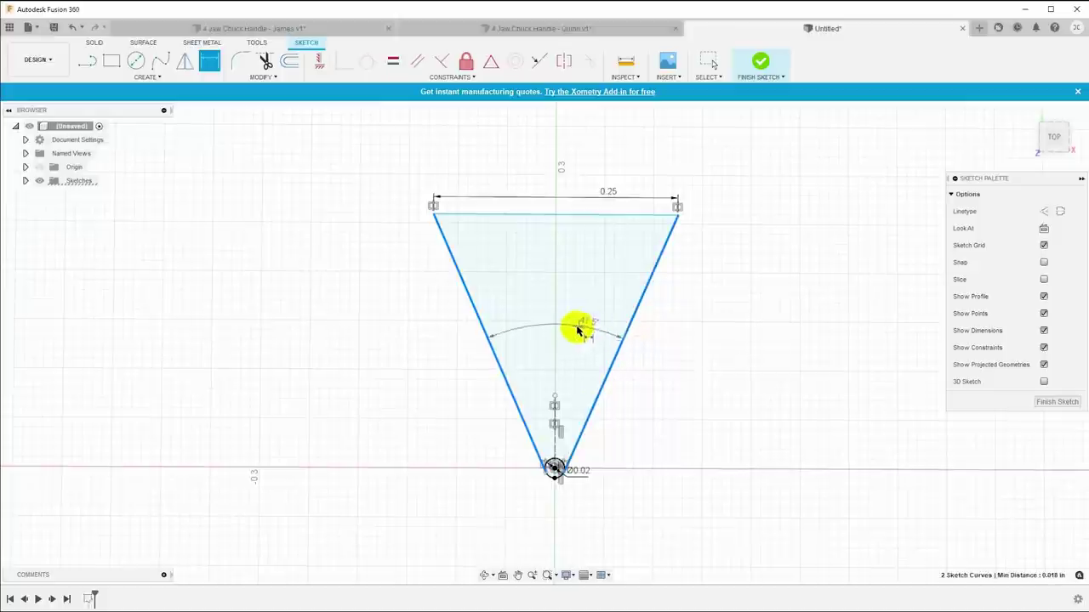
left_click(564, 296)
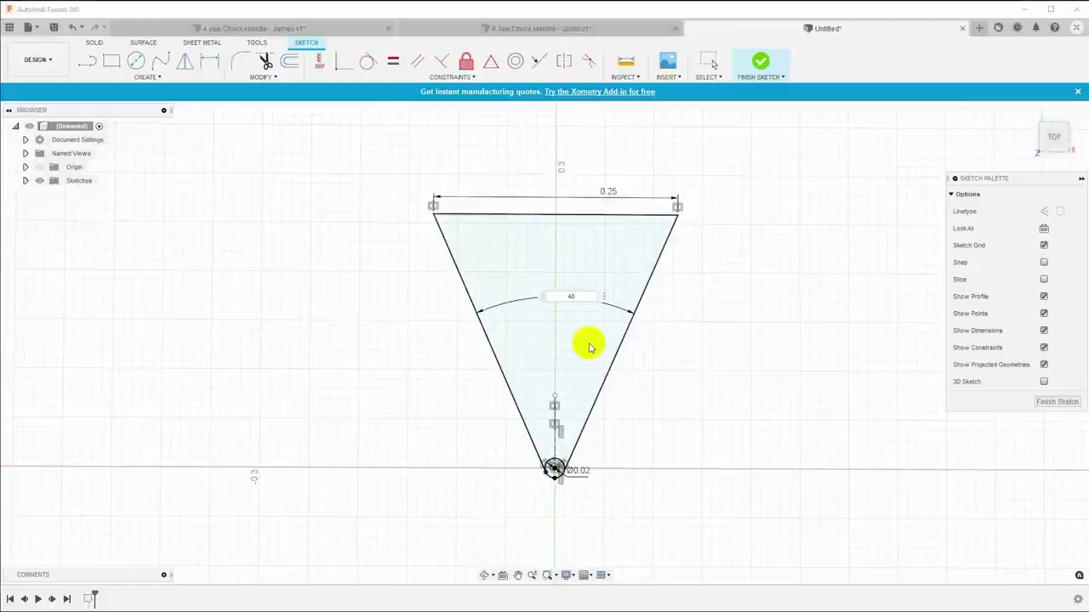
key("Return")
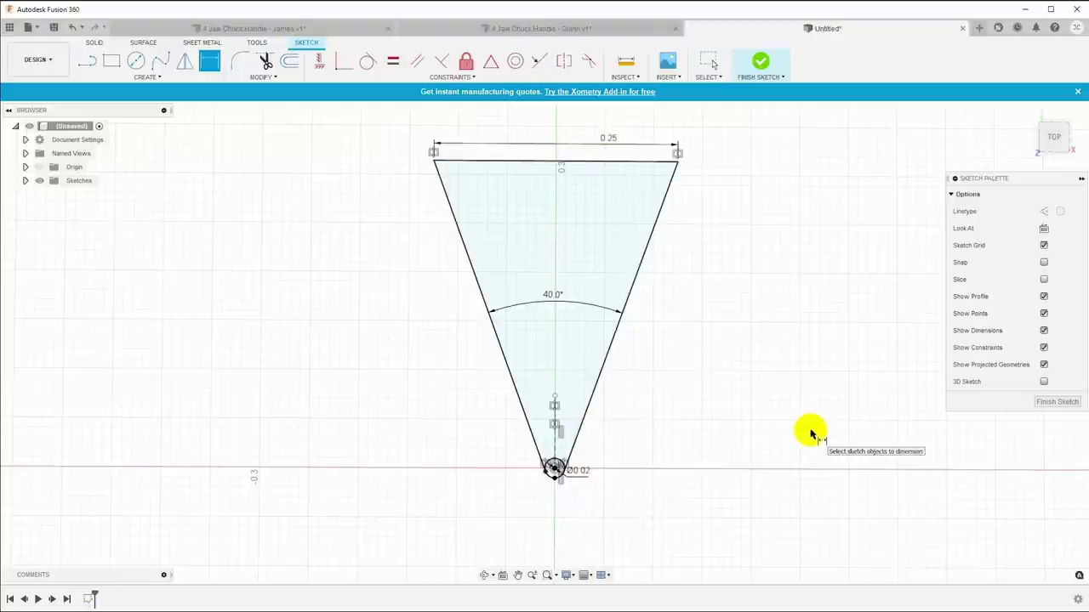
Add the 0.324 height from the top edge to the tip as a driven dimension.
left_click(612, 162)
left_click(553, 475)
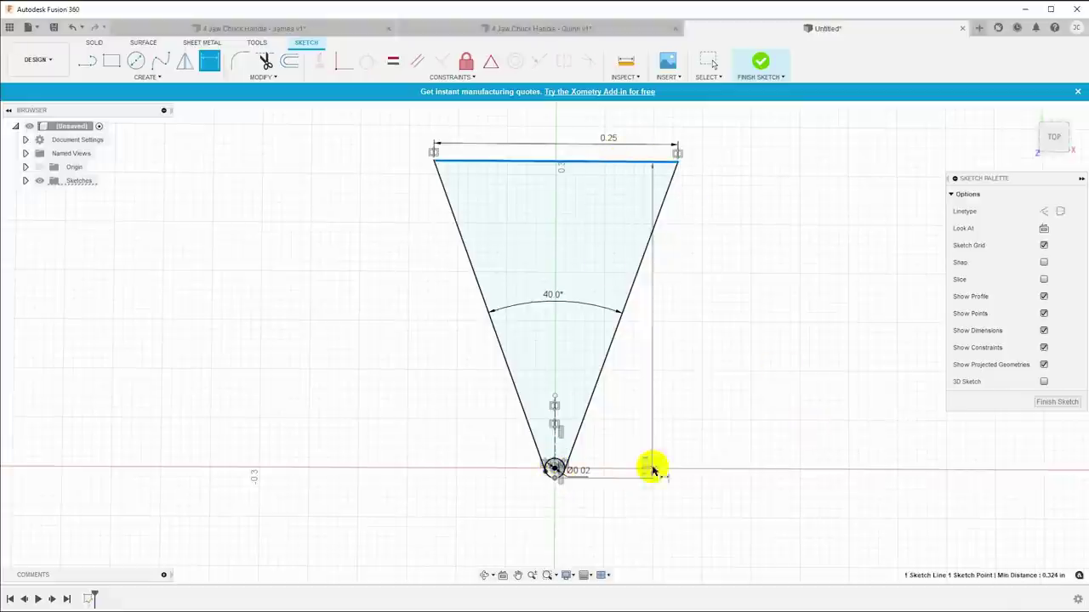
left_click(718, 380)
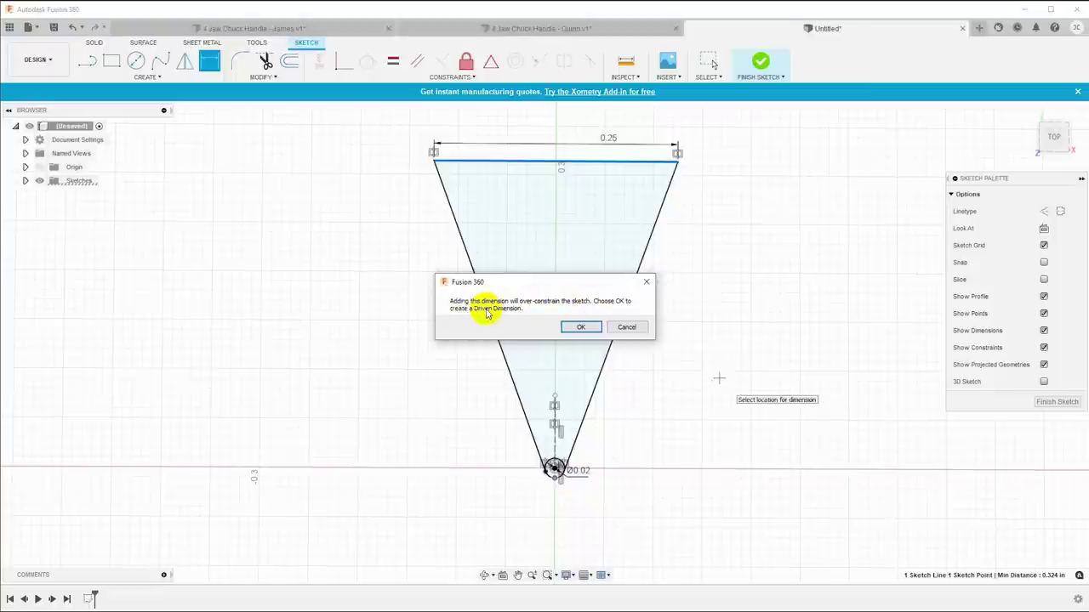
left_click(593, 329)
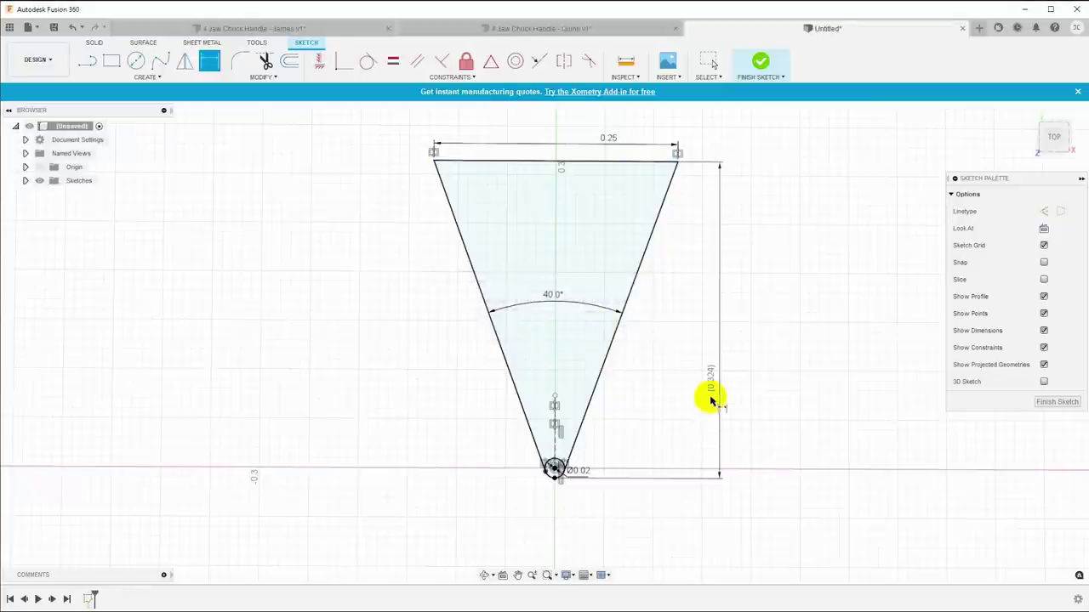
In the Quinn handle document, review the 20 Degree Engraver's cutter geometry in the tool library.
left_click(586, 29)
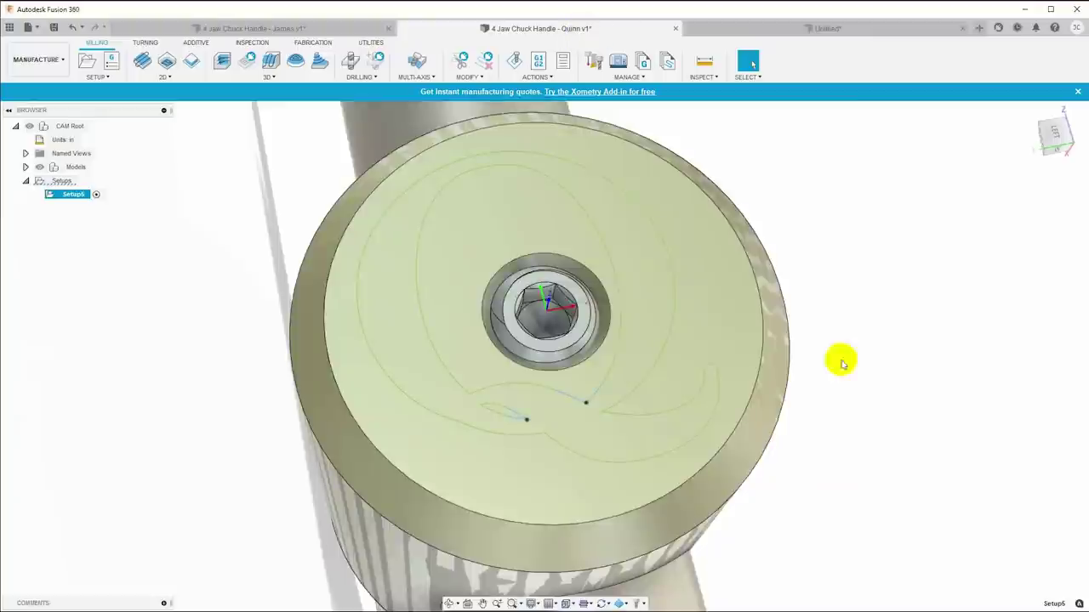
left_click(593, 61)
left_click(449, 190)
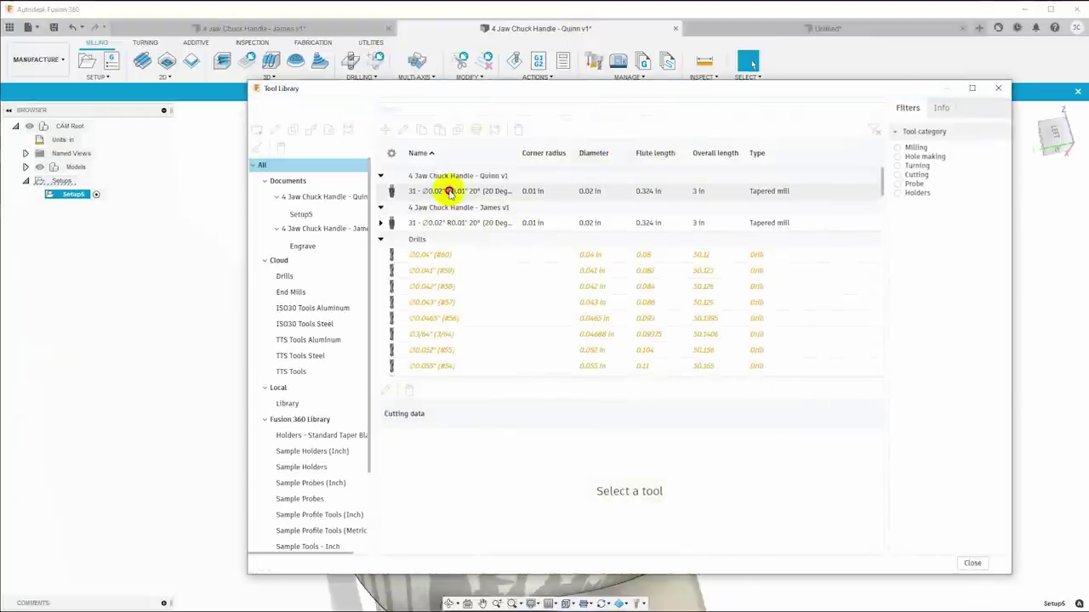
double_click(453, 192)
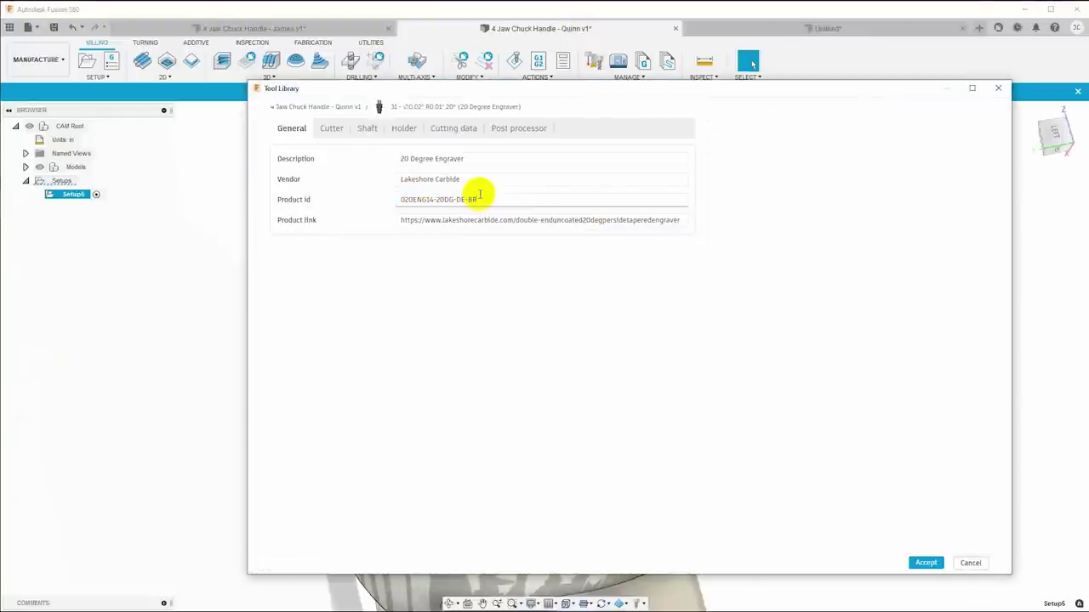
left_click(331, 130)
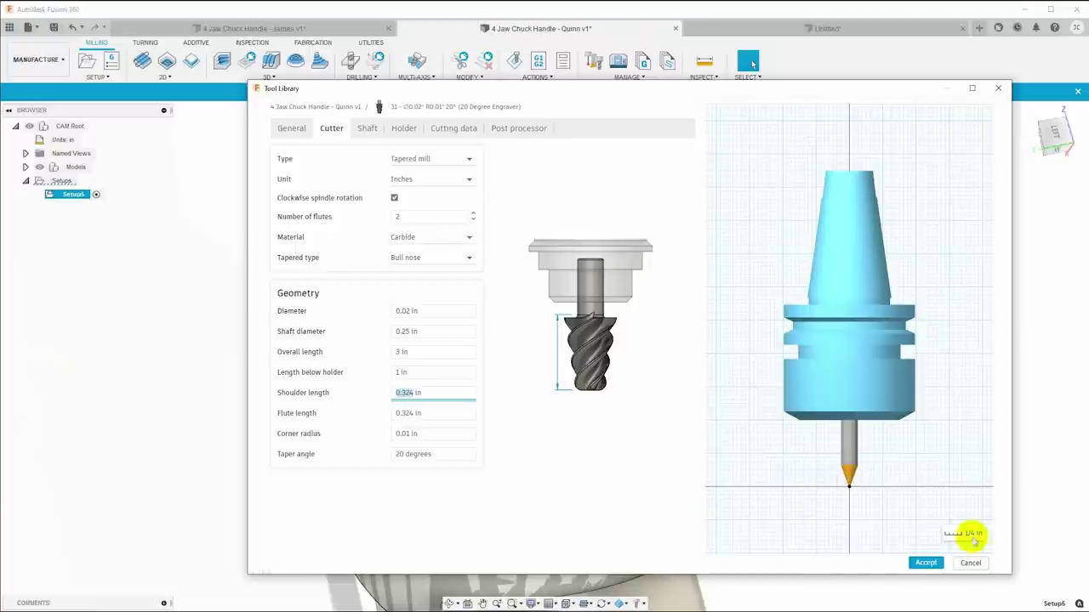
left_click(971, 563)
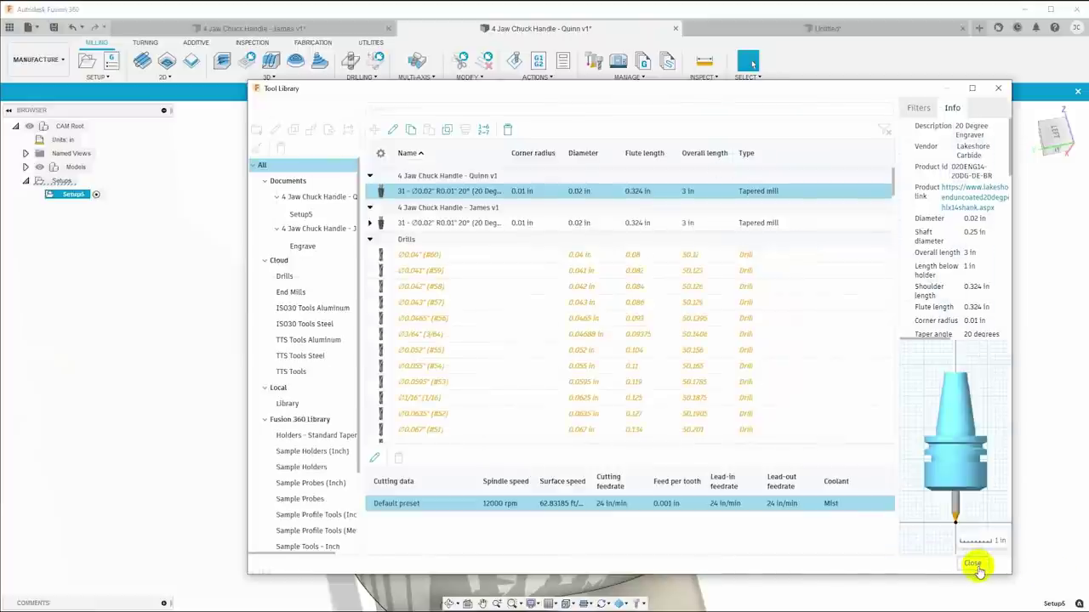
Close the tool library and bring up the 2D milling operations list.
left_click(972, 563)
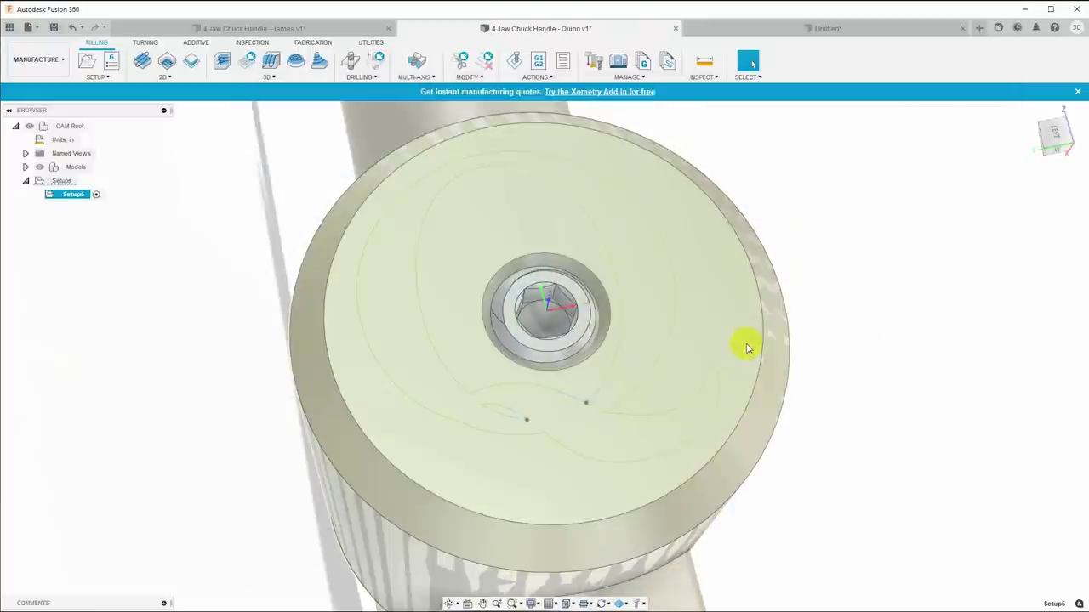
scroll(745, 345, "down", 3)
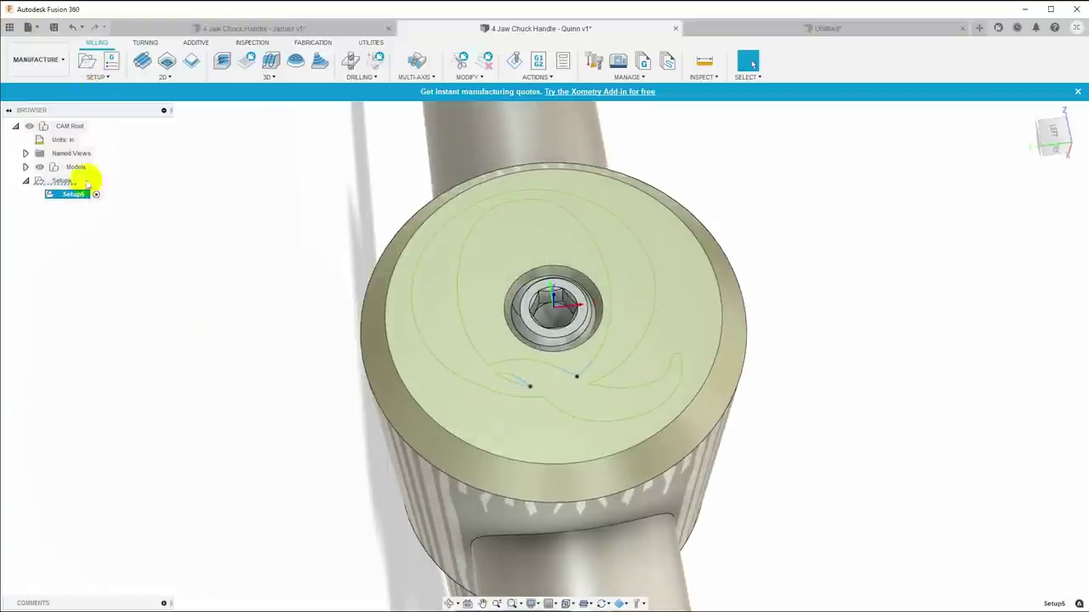
left_click(163, 79)
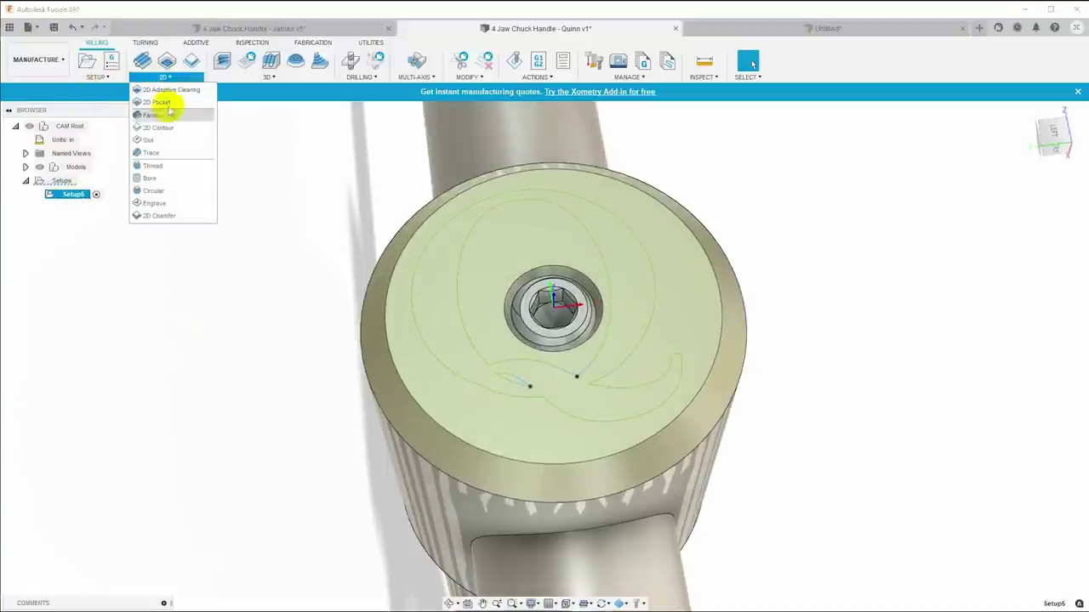
Start a Trace on the Q contour chains using tool #31 with its default feeds.
left_click(150, 148)
left_click(426, 349)
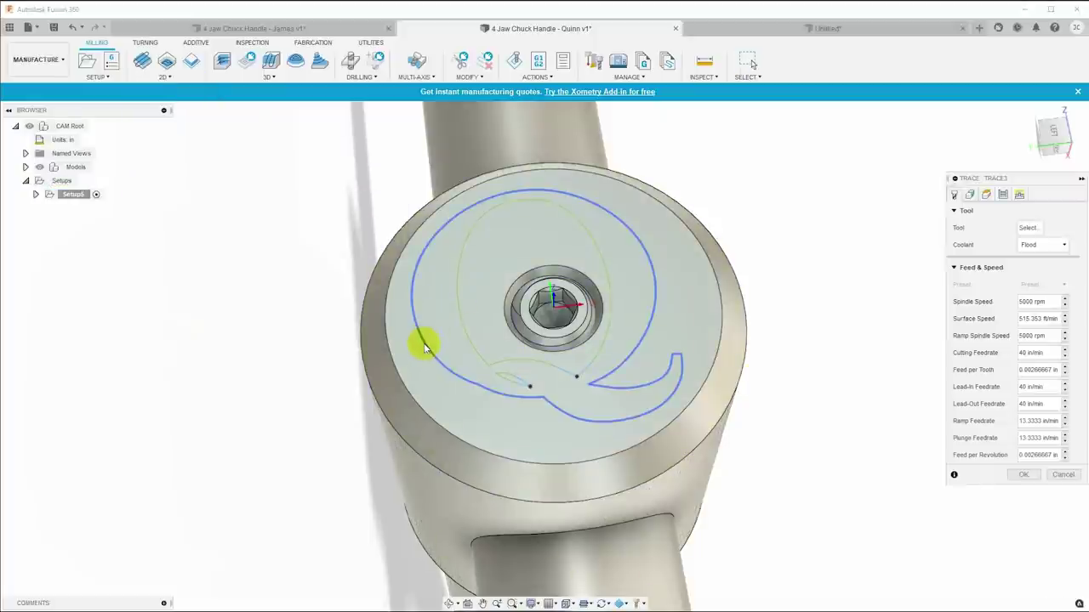
left_click(458, 314)
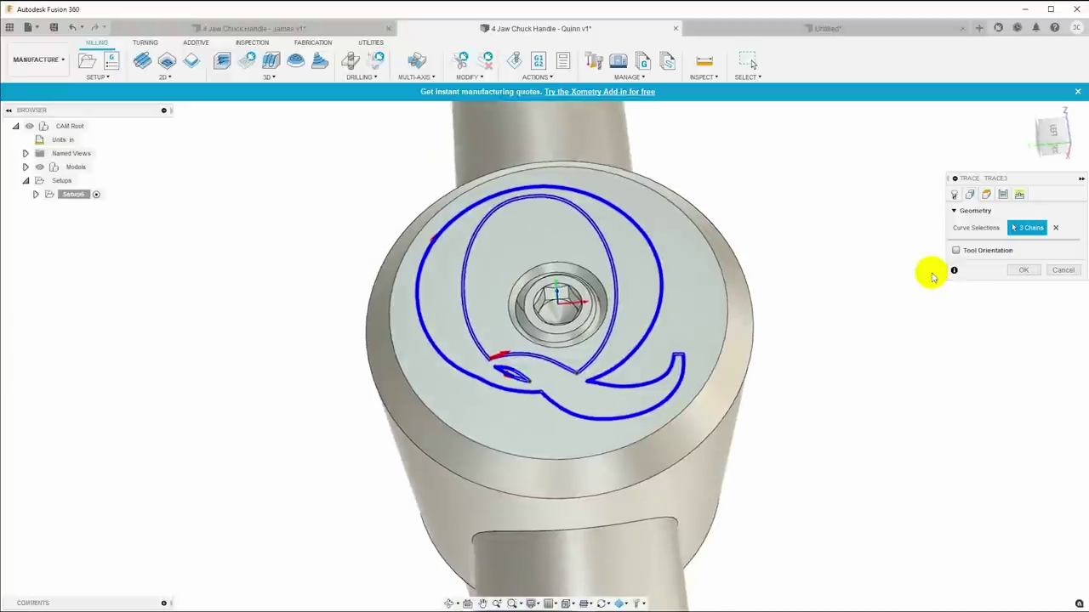
left_click(953, 196)
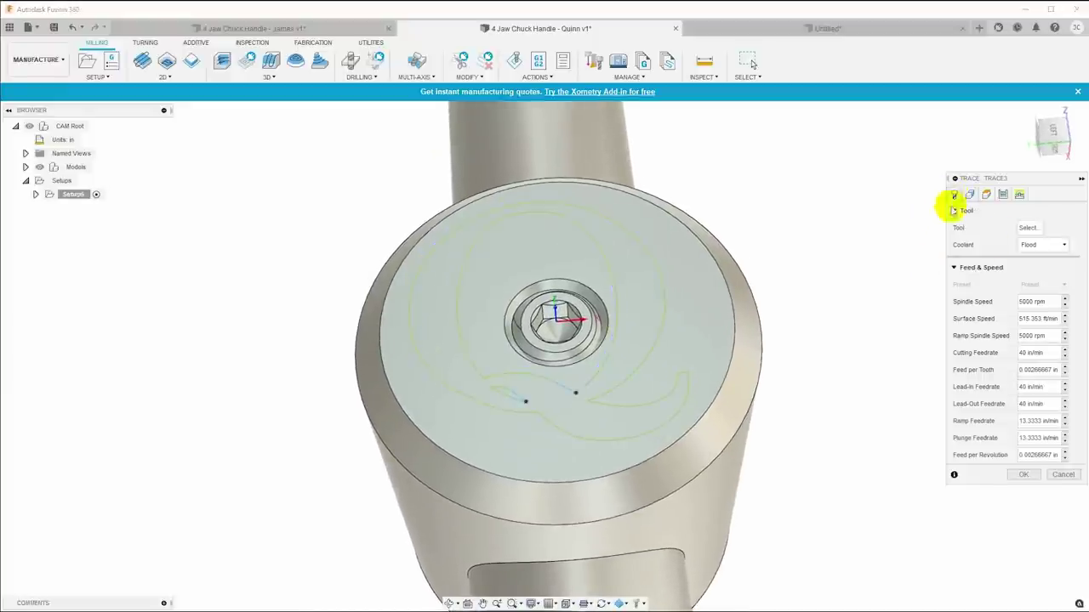
left_click(1028, 228)
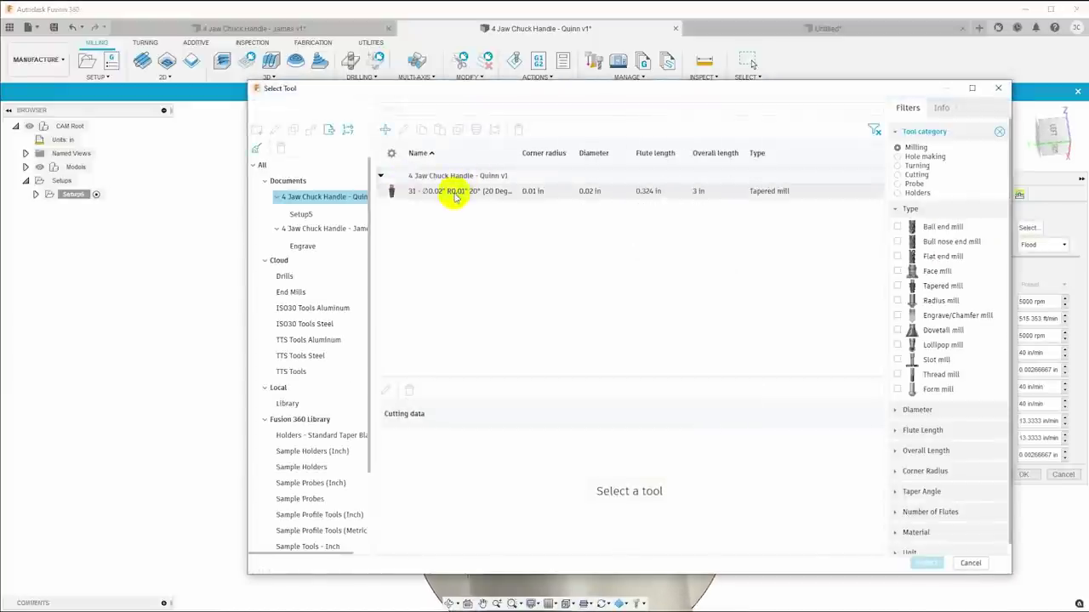
left_click(455, 193)
left_click(926, 564)
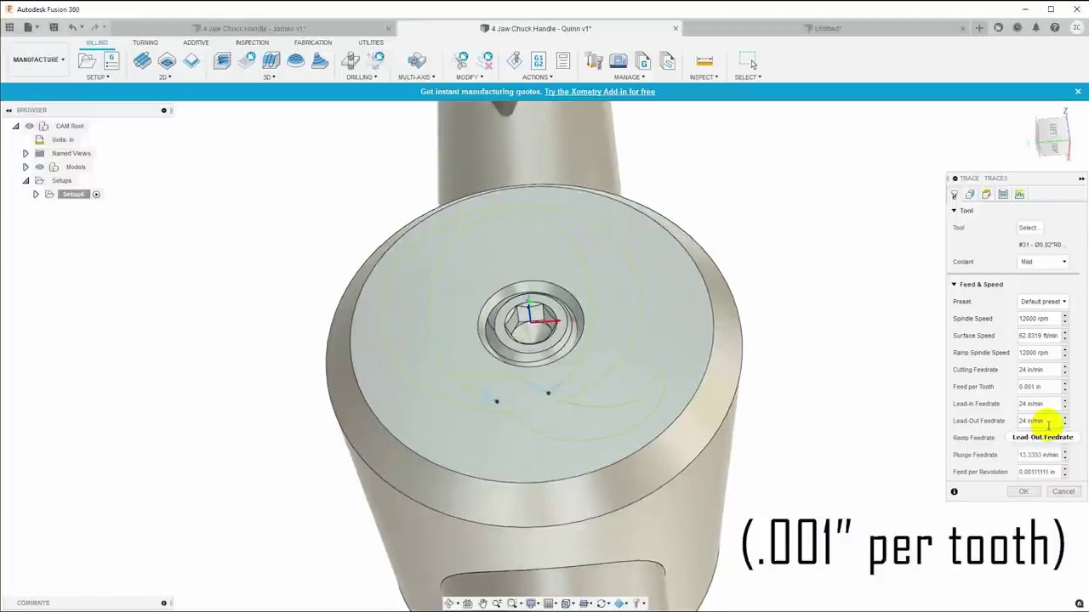
Set a -0.005 in axial offset on the Passes and generate Trace3.
left_click(970, 194)
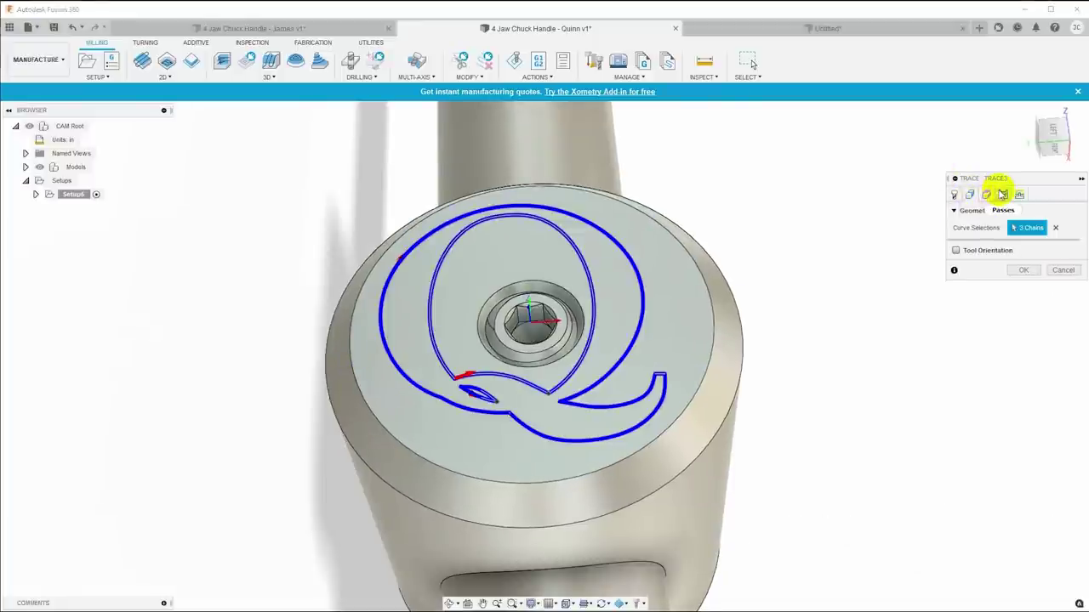
left_click(1002, 194)
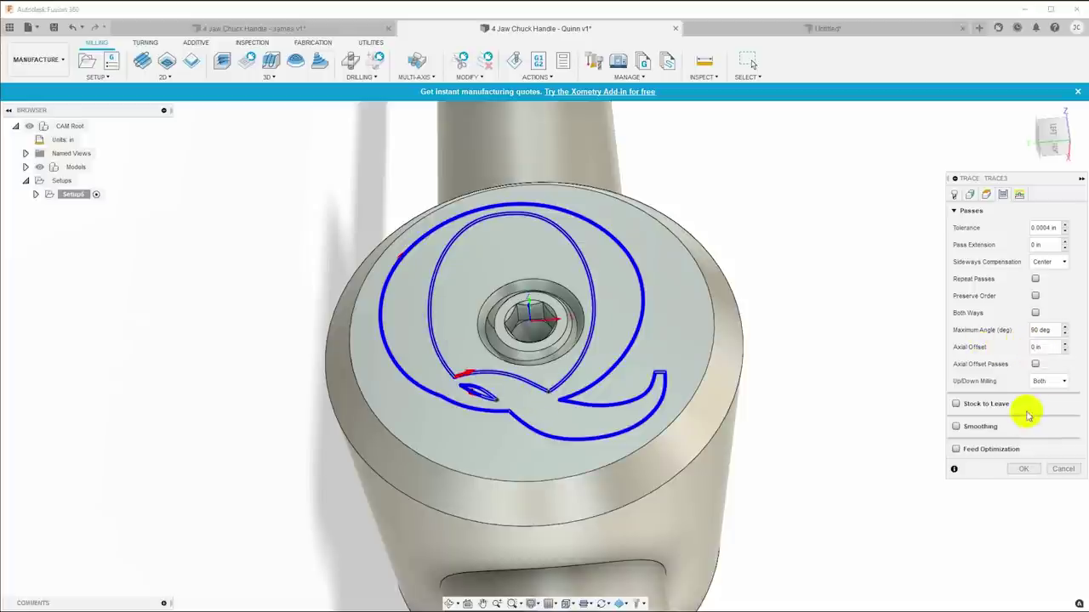
mouse_move(1027, 415)
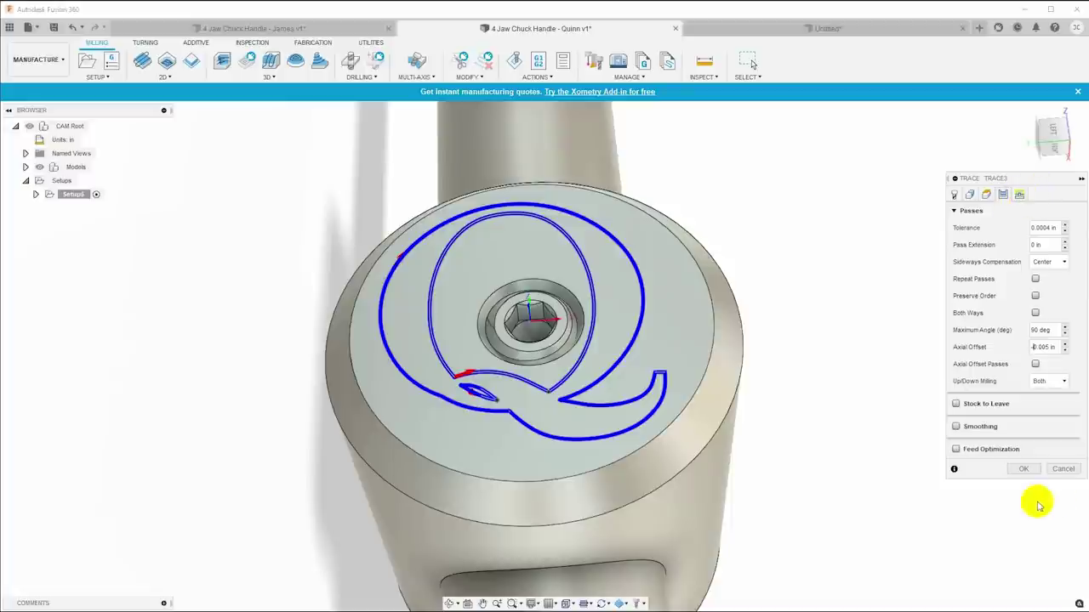
left_click(1027, 470)
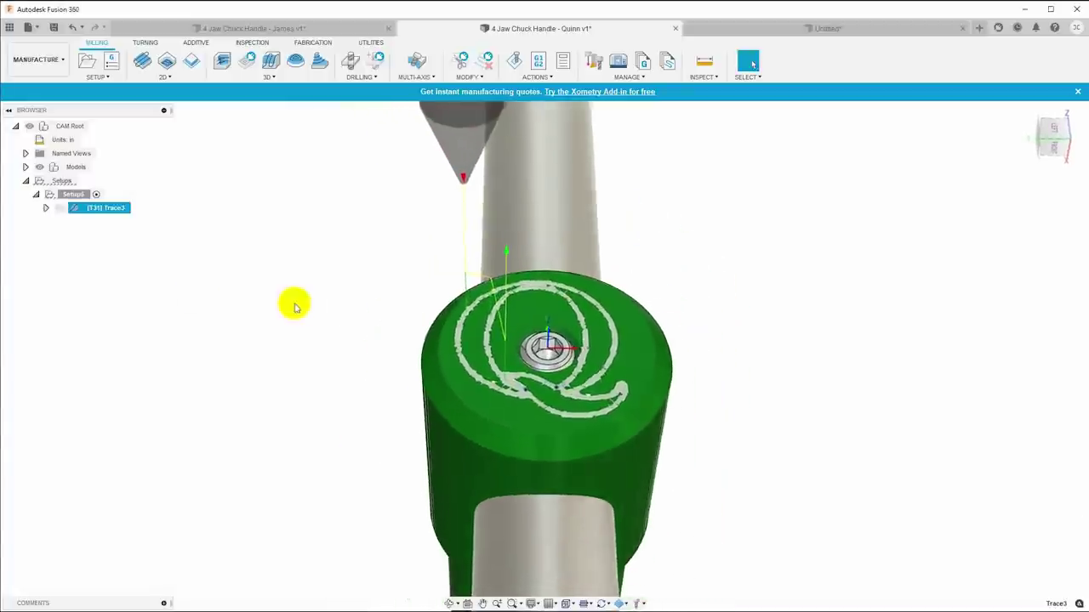
Simulate Trace3 with the part model hidden, inspect the engraved Q, and close at 0:00:12.
left_click(515, 61)
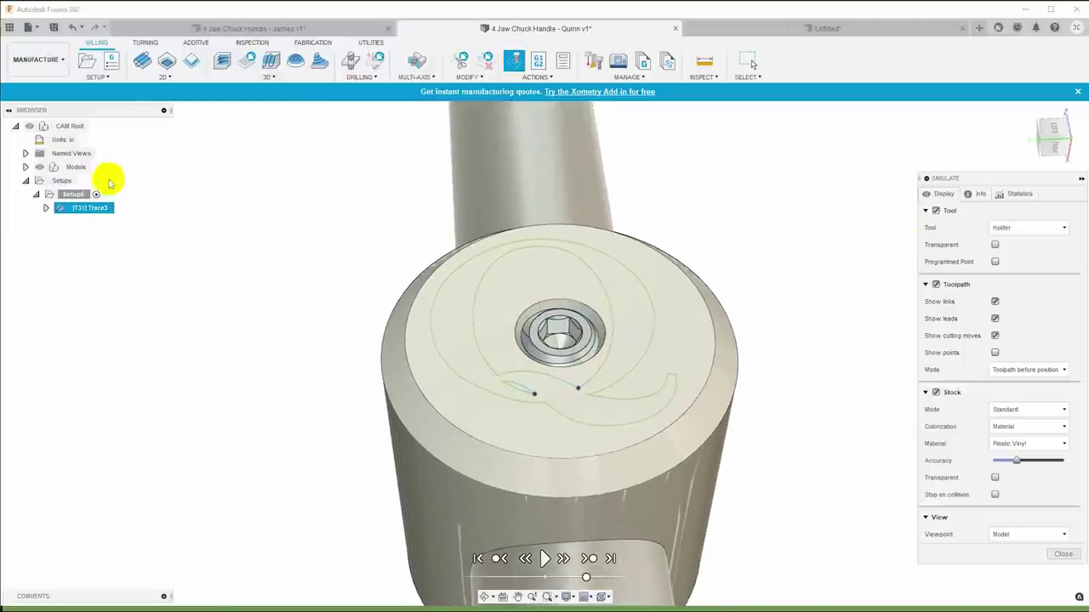
left_click(40, 168)
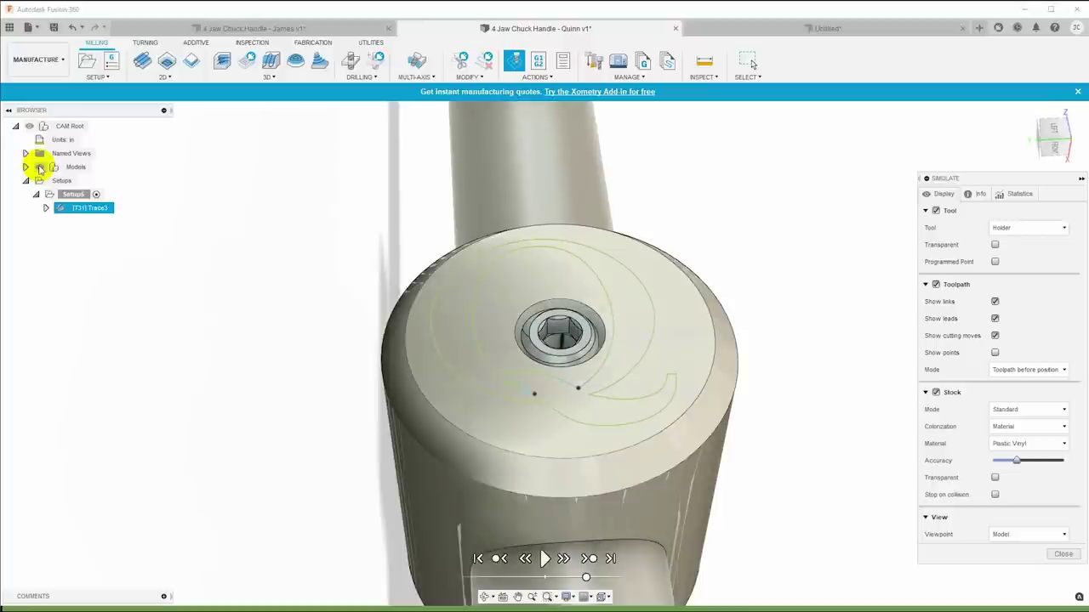
left_click(40, 169)
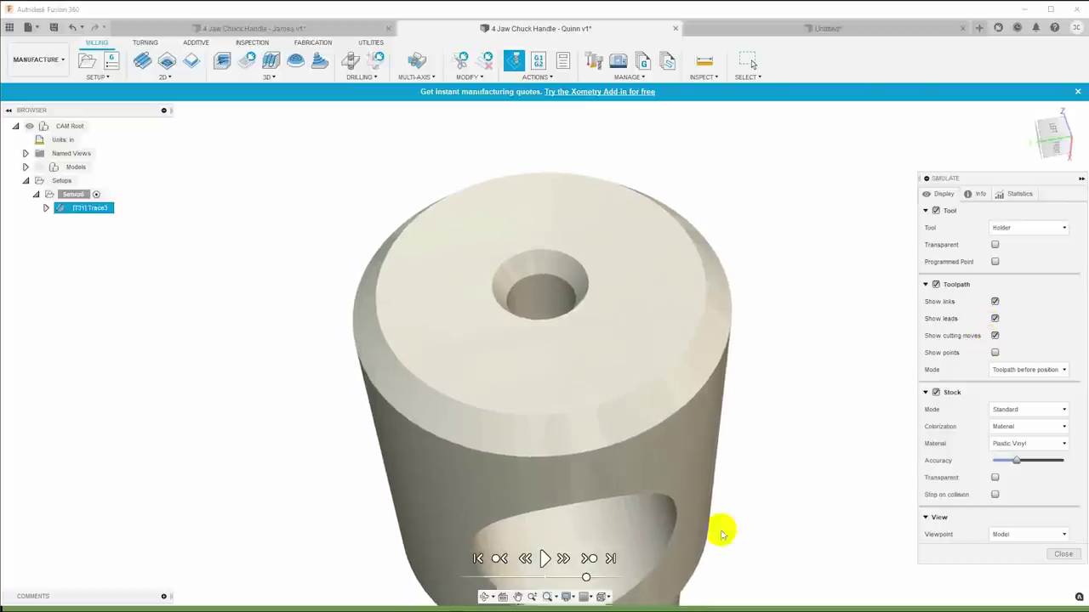
left_click(561, 558)
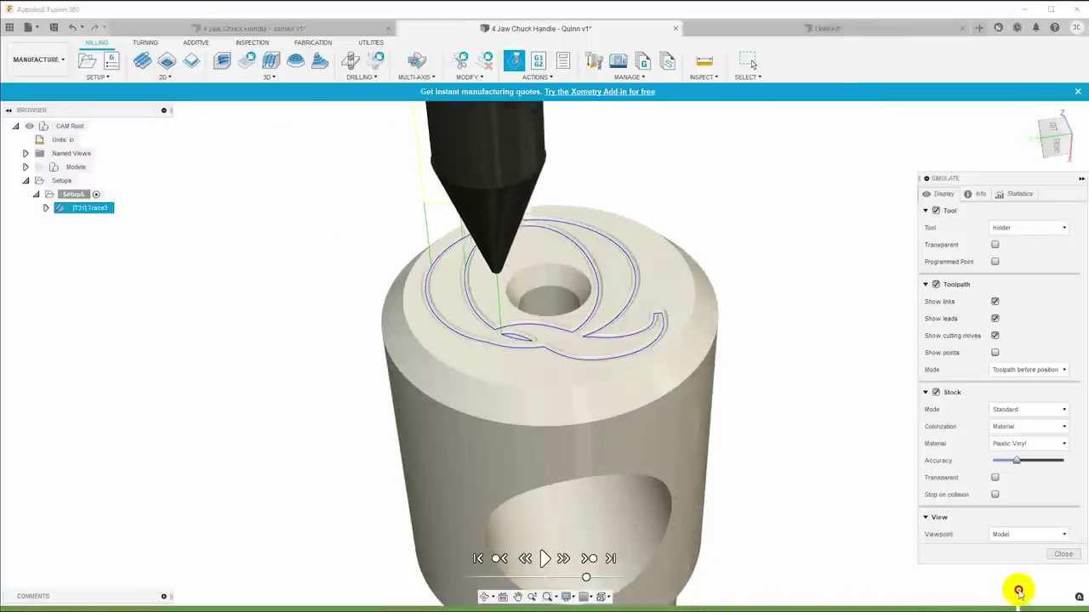
scroll(670, 221, "up", 6)
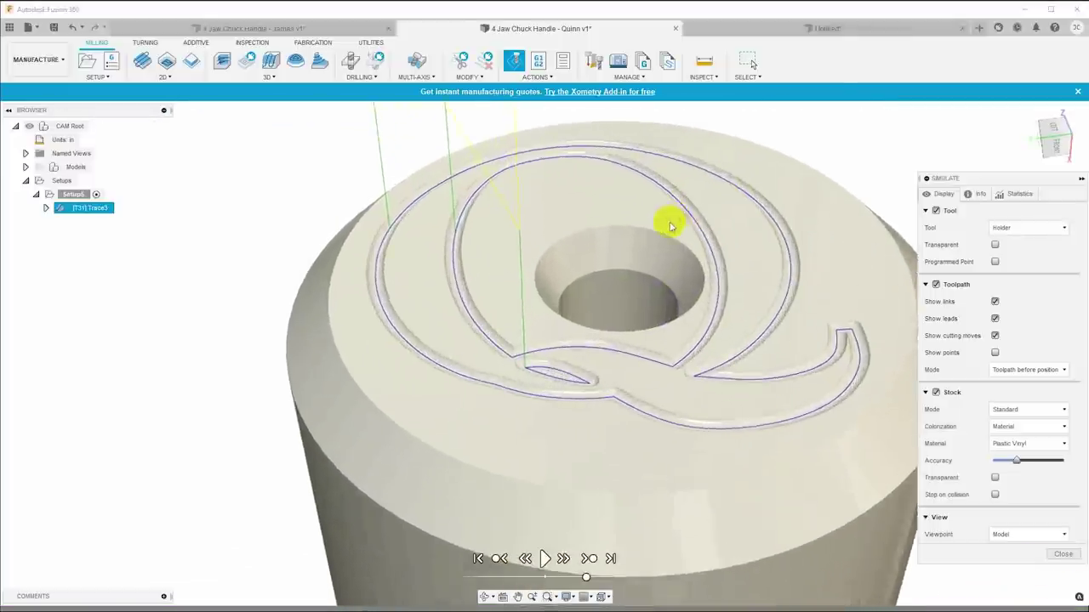
scroll(681, 228, "up", 3)
scroll(681, 228, "down", 4)
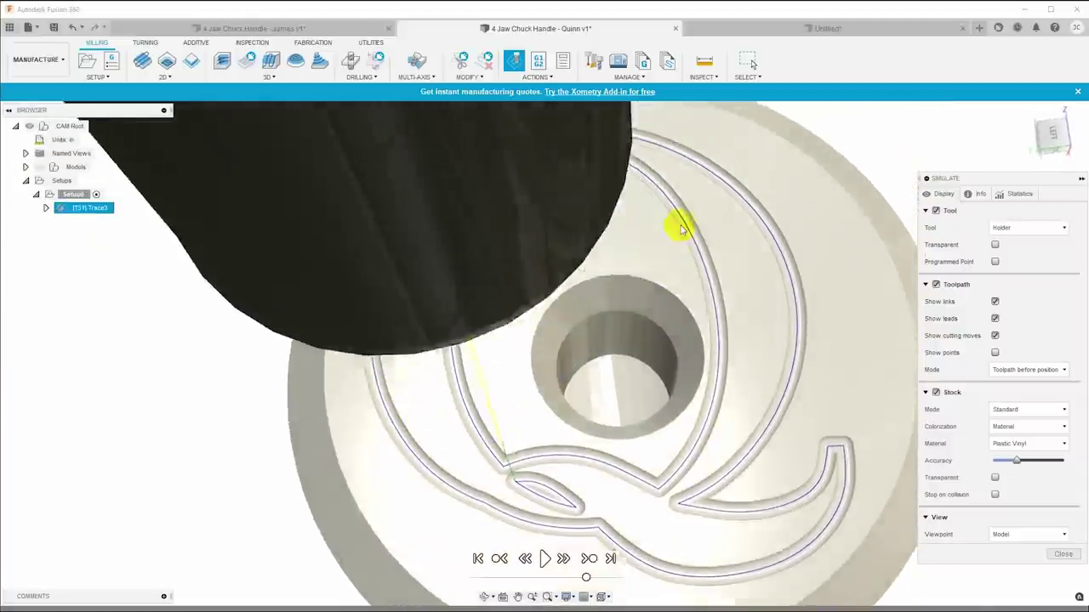
middle_click_drag(680, 228, 975, 459, "shift")
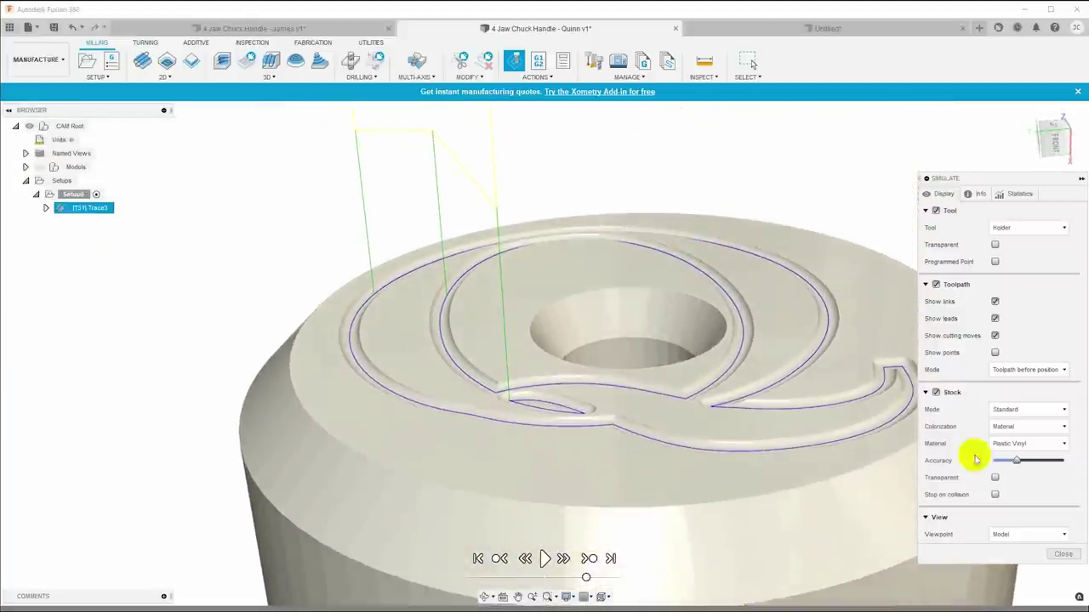
left_click(1064, 557)
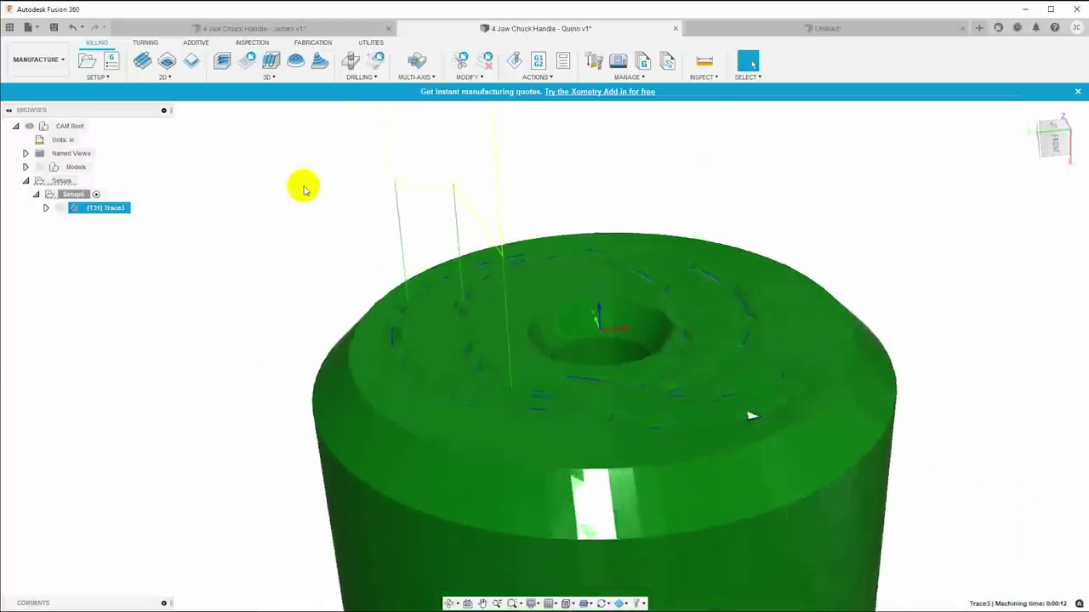
Post Trace3 with Mach3Mill as program 1001 and view the resulting 1001.tap G-code.
left_click(539, 64)
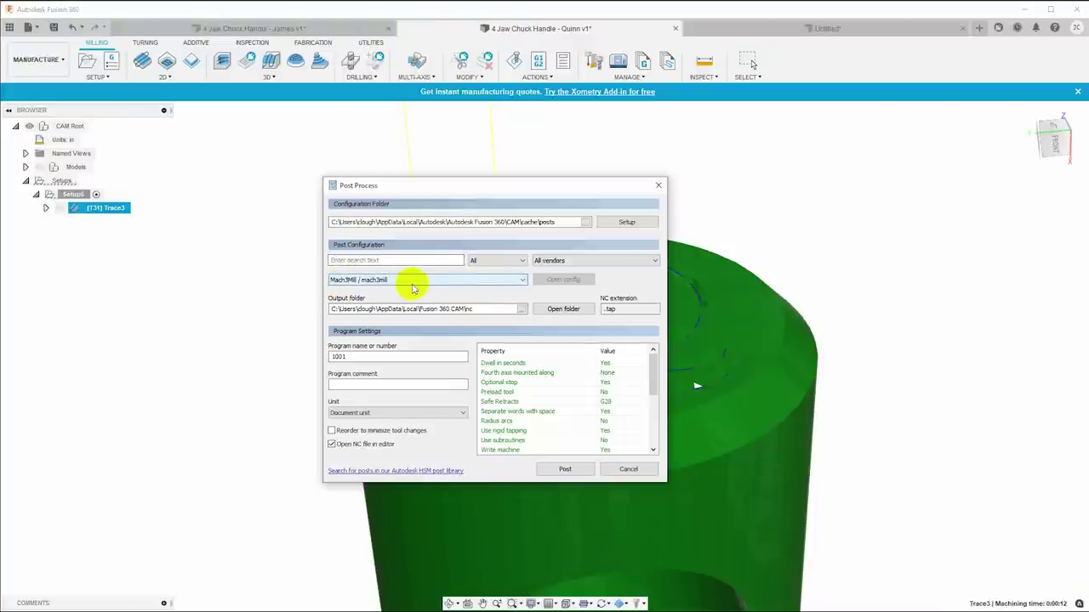
left_click(581, 470)
left_click_drag(620, 90, 453, 16)
scroll(257, 335, "down", 10)
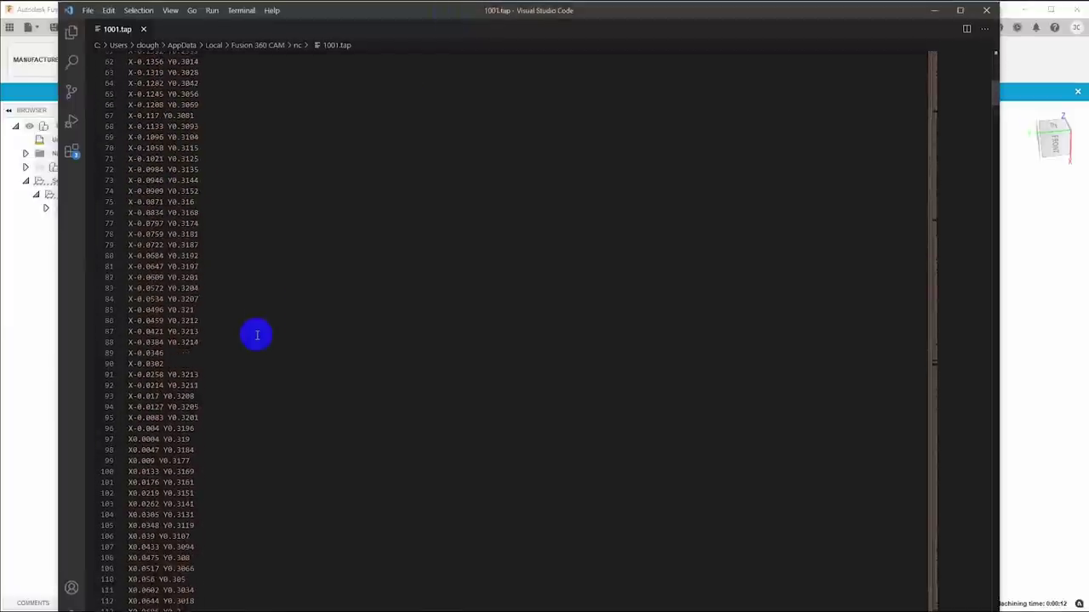
Review the 1001.tap header for Z-0.005 depth and 12000 rpm, then close Visual Studio Code.
scroll(256, 329, "up", 3)
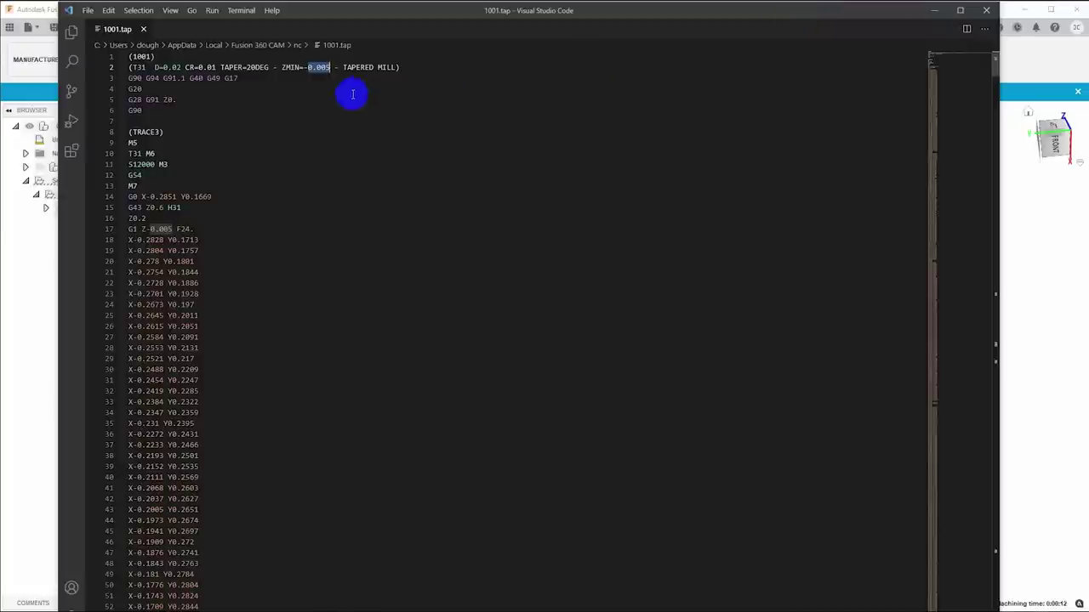
left_click(984, 13)
middle_click_drag(924, 530, 924, 353, "shift")
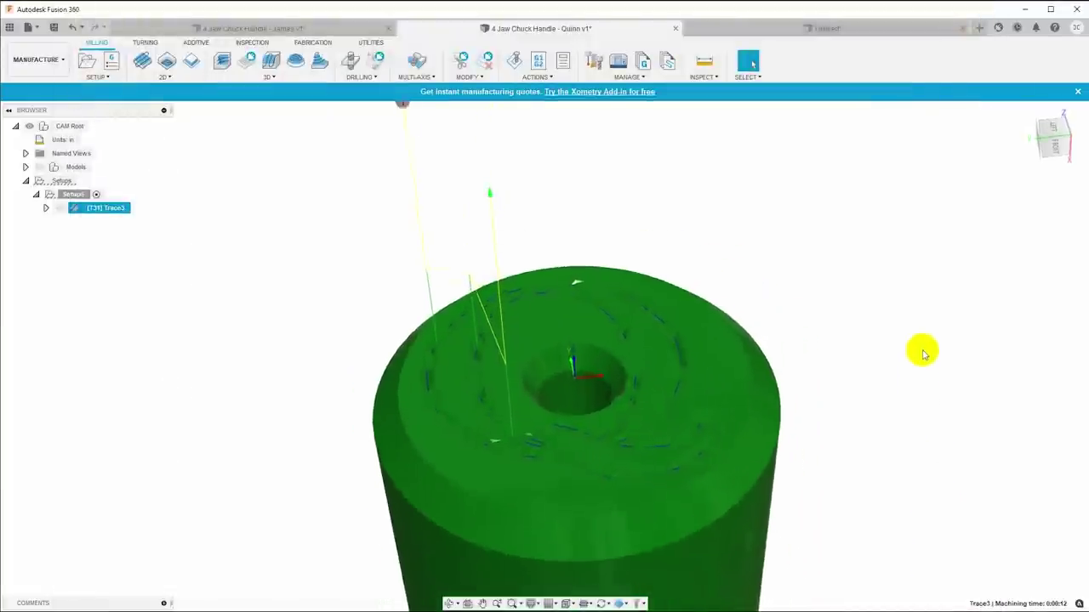
Open the '4 Jaw Chuck Handle - James v1' design and orbit to its lettered end face.
scroll(923, 353, "down", 1)
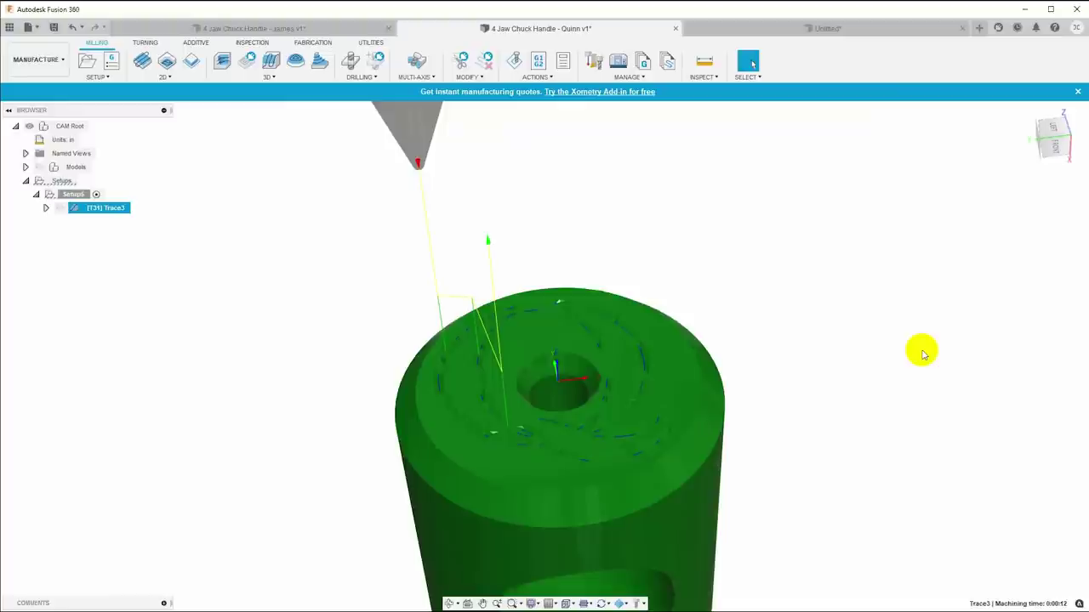
left_click(287, 28)
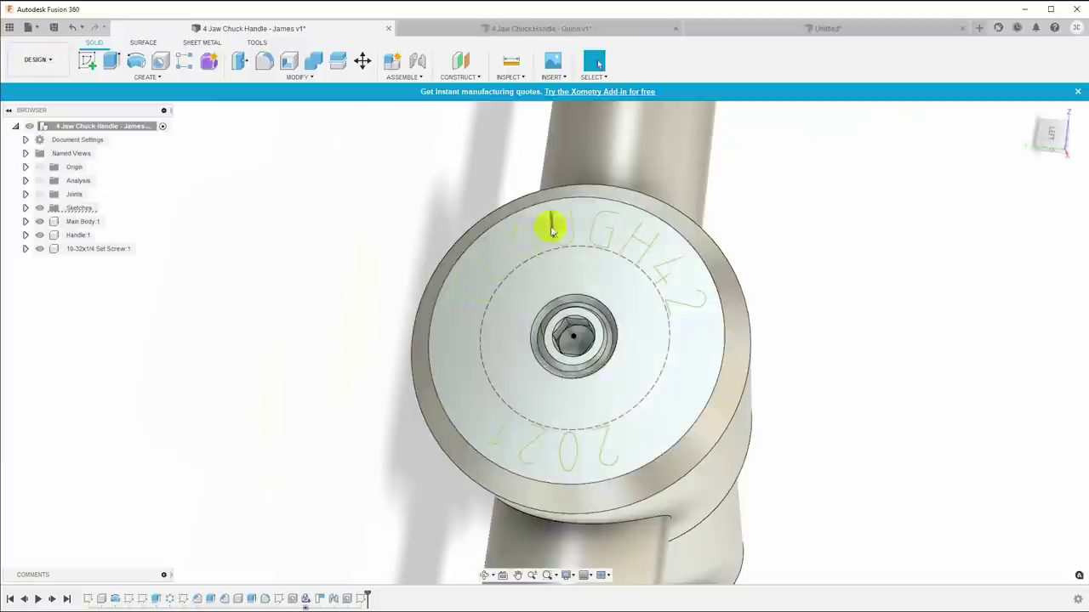
middle_click_drag(985, 405, 717, 374, "shift")
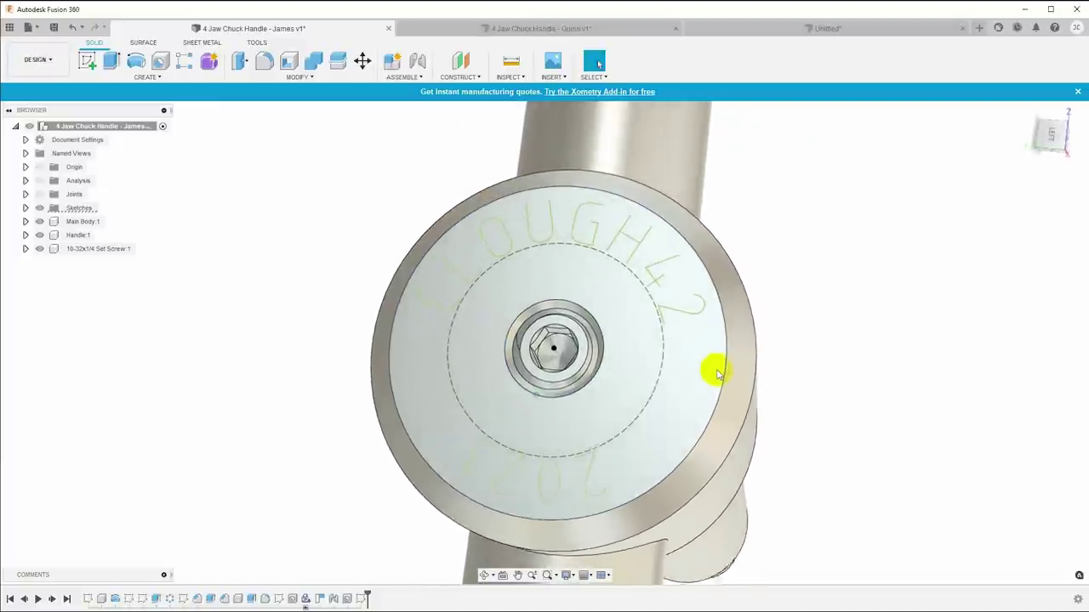